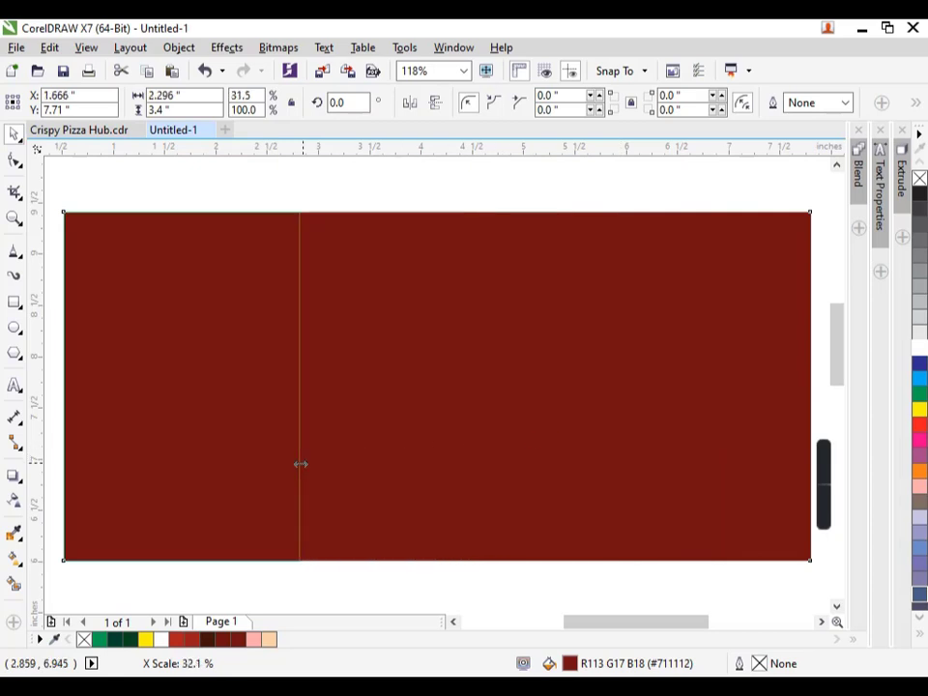
Undo the rectangle's horizontal resize and draw a closed wavy B-Spline stroke, about 0.59 by 0.75 inches, diagonally across its top edge.
key(ctrl+z)
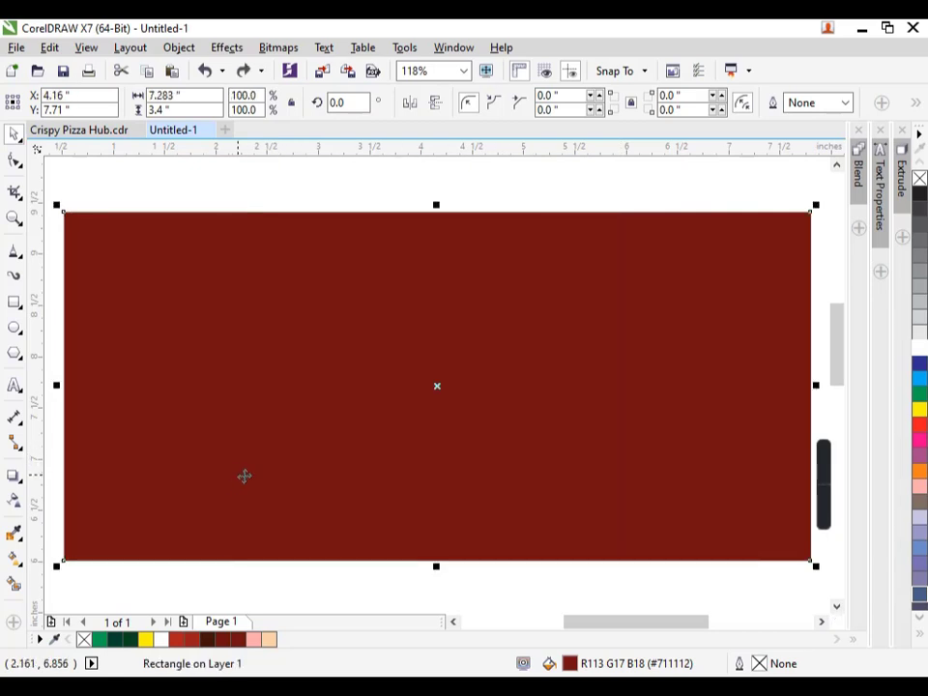
click(20, 262)
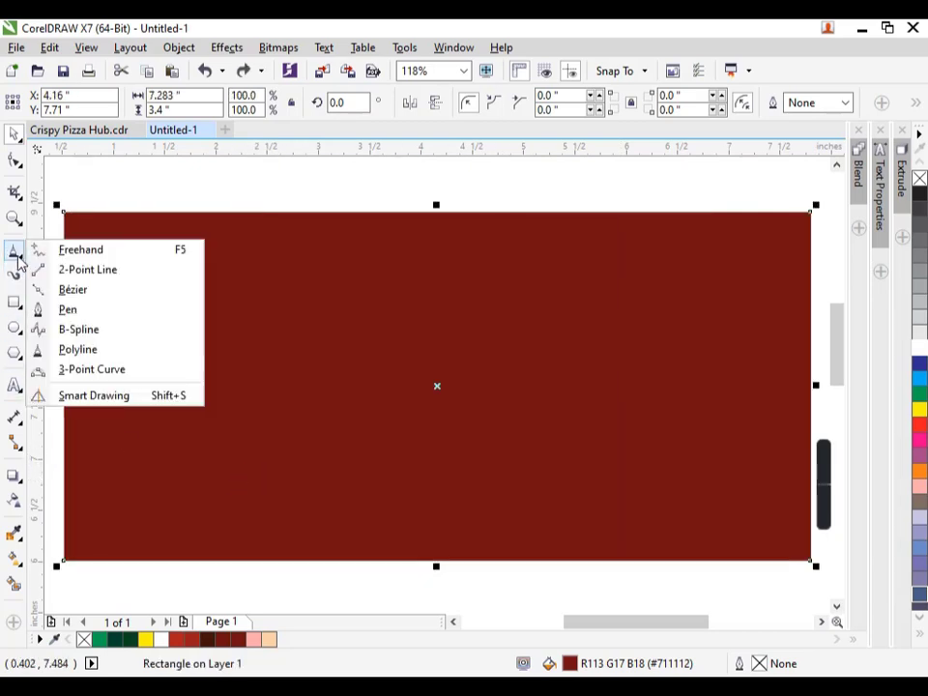
click(44, 330)
click(206, 188)
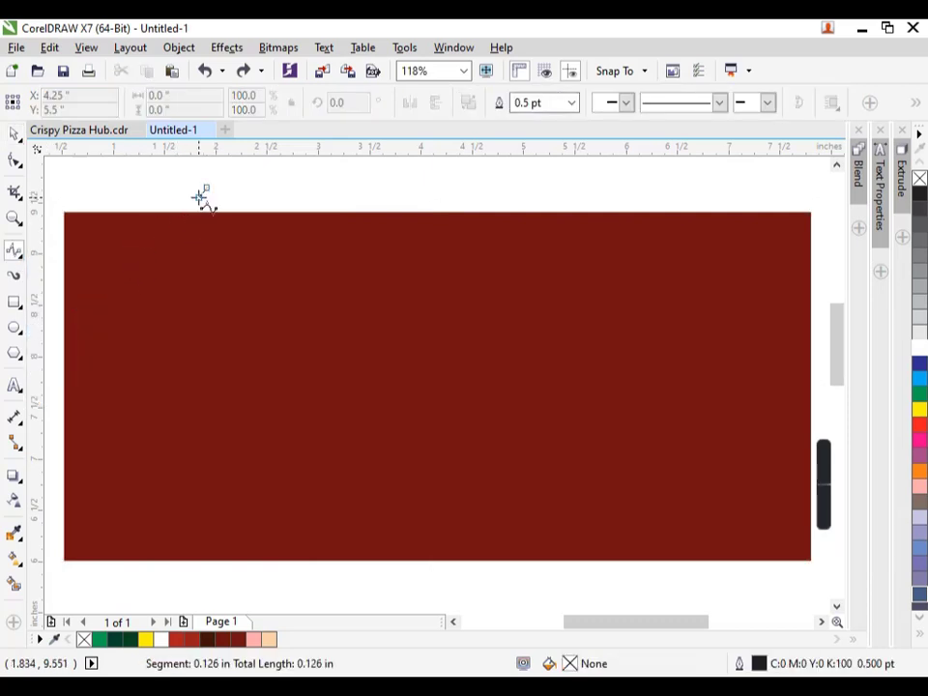
click(199, 197)
click(197, 203)
click(190, 209)
click(181, 222)
click(175, 236)
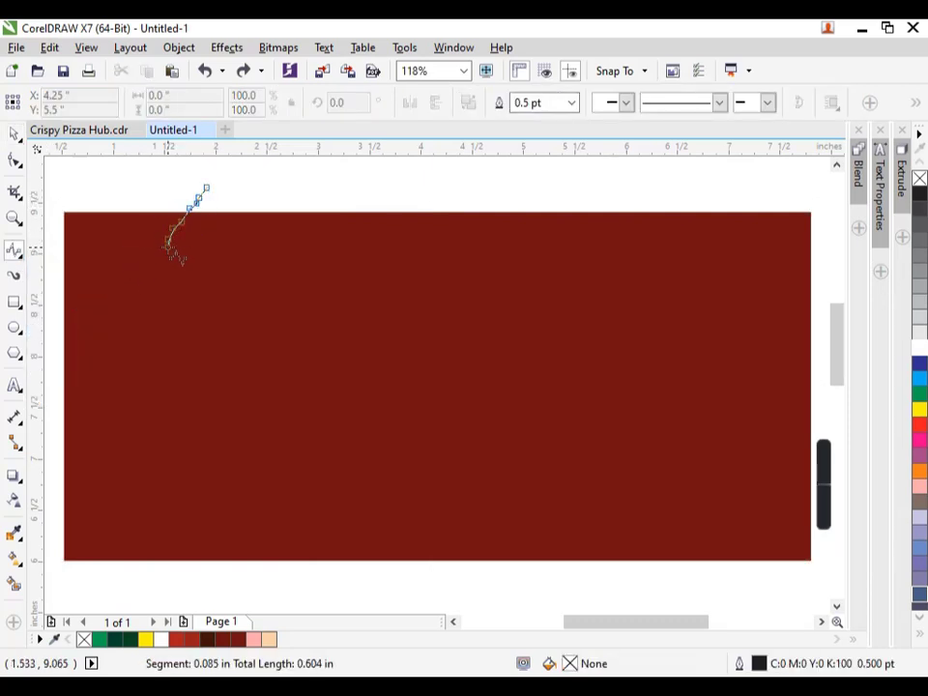
click(163, 250)
click(154, 259)
click(159, 264)
click(166, 266)
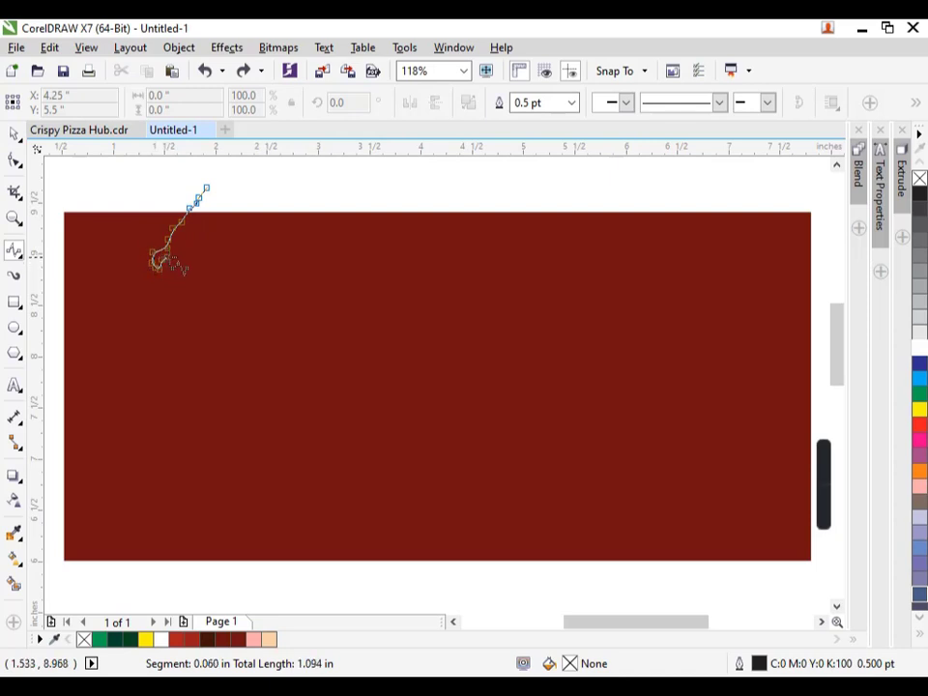
click(187, 235)
click(199, 229)
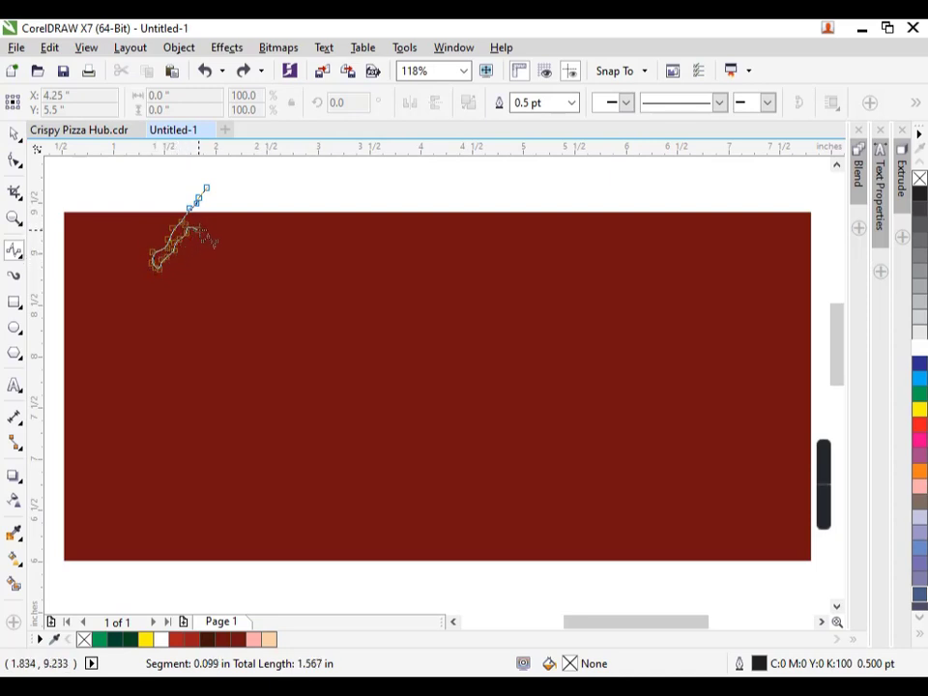
double_click(210, 187)
click(14, 134)
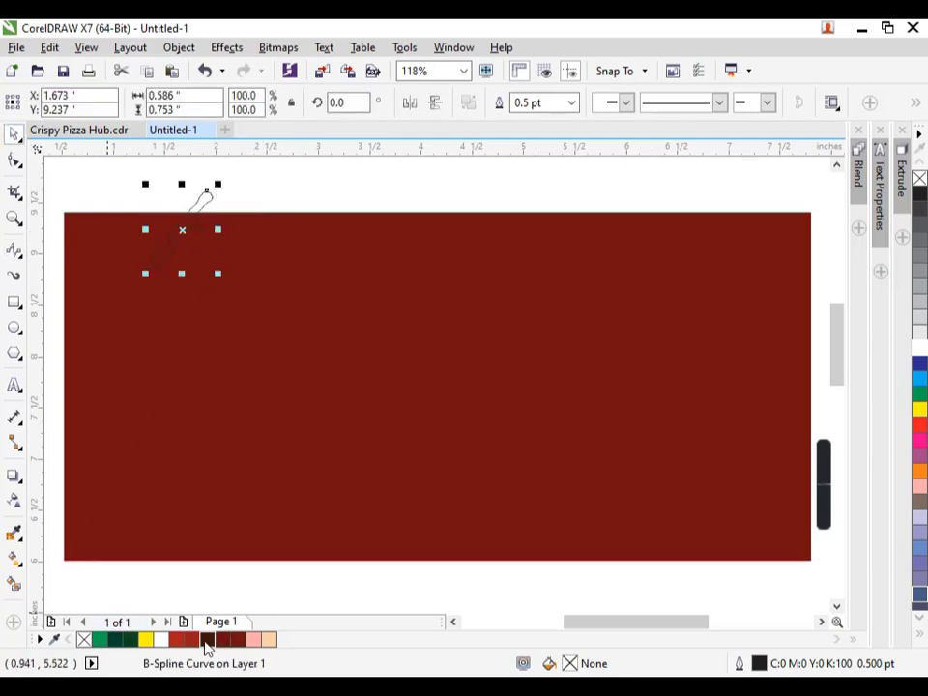
Fill the wavy stroke dark brown without an outline and move it inside the red rectangle's upper-left corner.
click(205, 641)
right_click(85, 639)
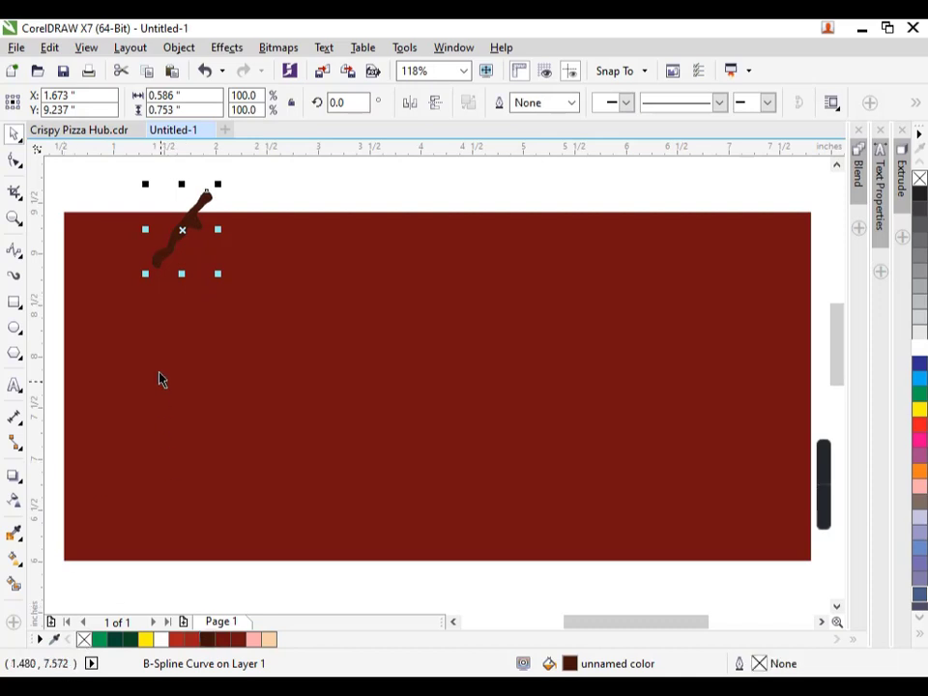
drag(185, 229, 114, 260)
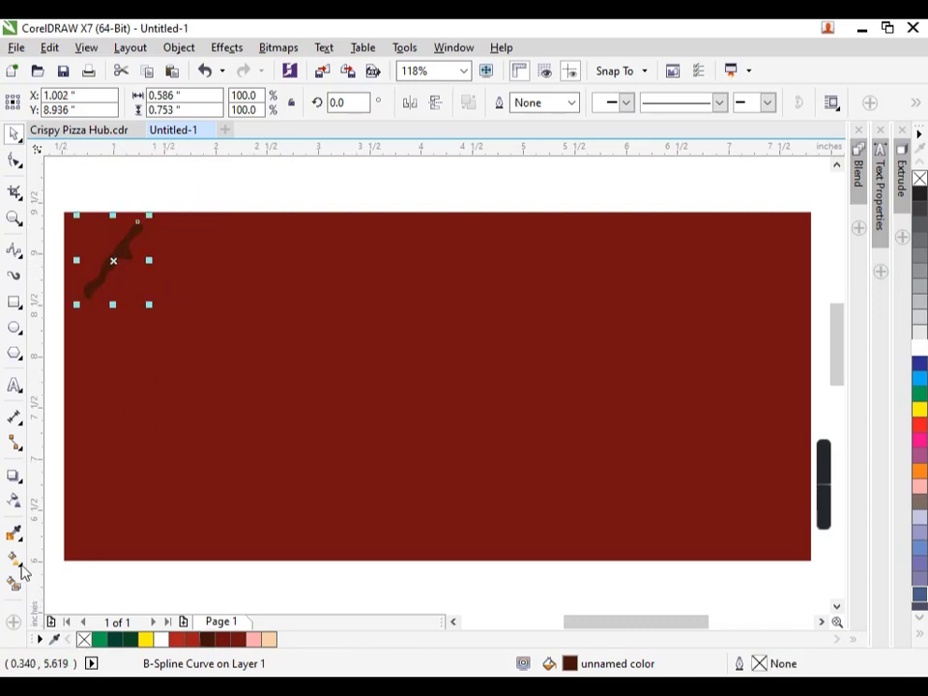
Apply a linear transparency to the brown stroke, fading diagonally from its upper left to its lower right.
click(14, 502)
drag(83, 199, 150, 318)
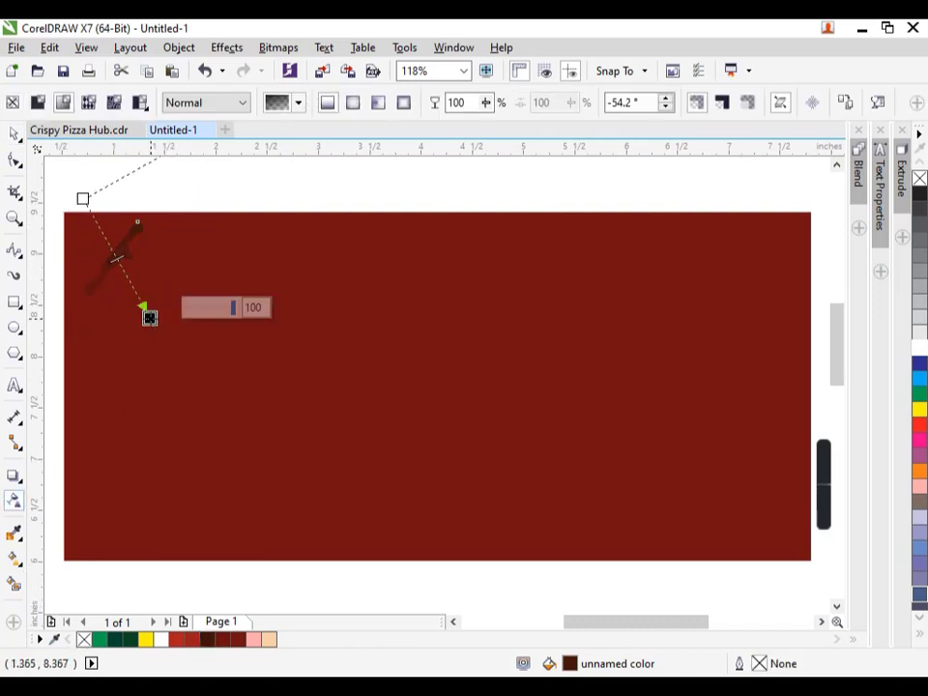
key(space)
Reshape the brown stroke by moving its B-Spline control points, smoothing the side bump and making its edges wavier.
click(177, 165)
scroll(103, 218, up, 2)
click(199, 346)
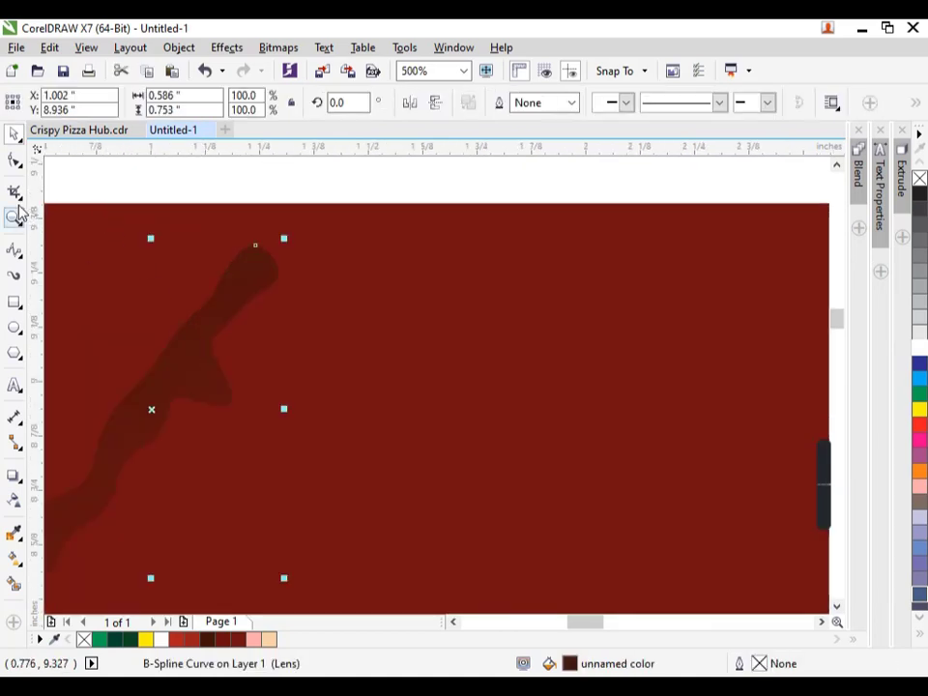
click(15, 160)
drag(243, 411, 209, 398)
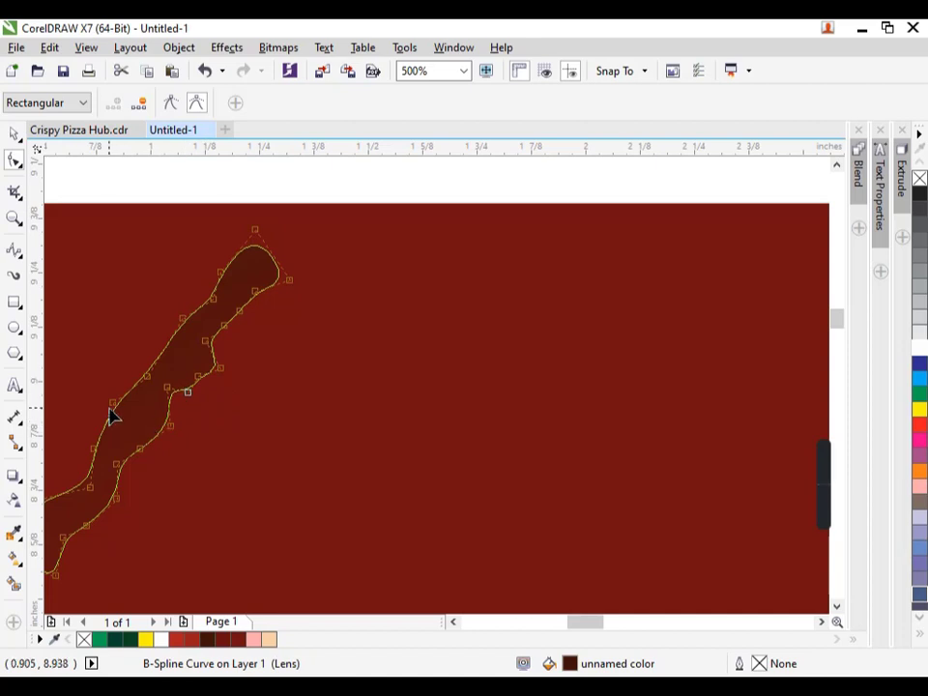
drag(113, 401, 104, 389)
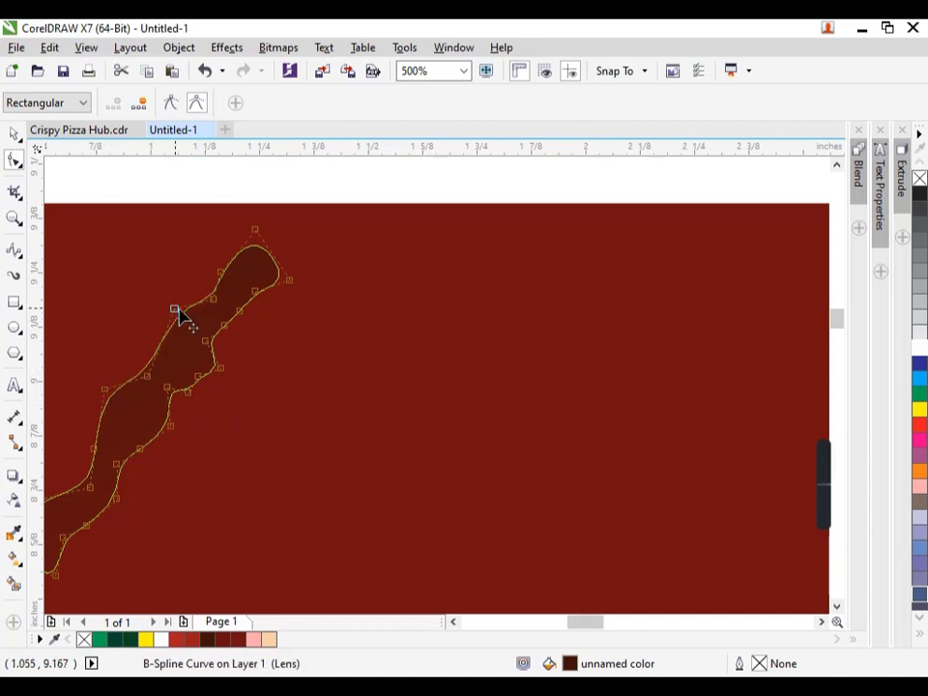
scroll(243, 338, down, 2)
scroll(126, 396, up, 2)
drag(244, 312, 248, 328)
drag(298, 290, 293, 276)
drag(304, 213, 287, 205)
drag(230, 358, 215, 337)
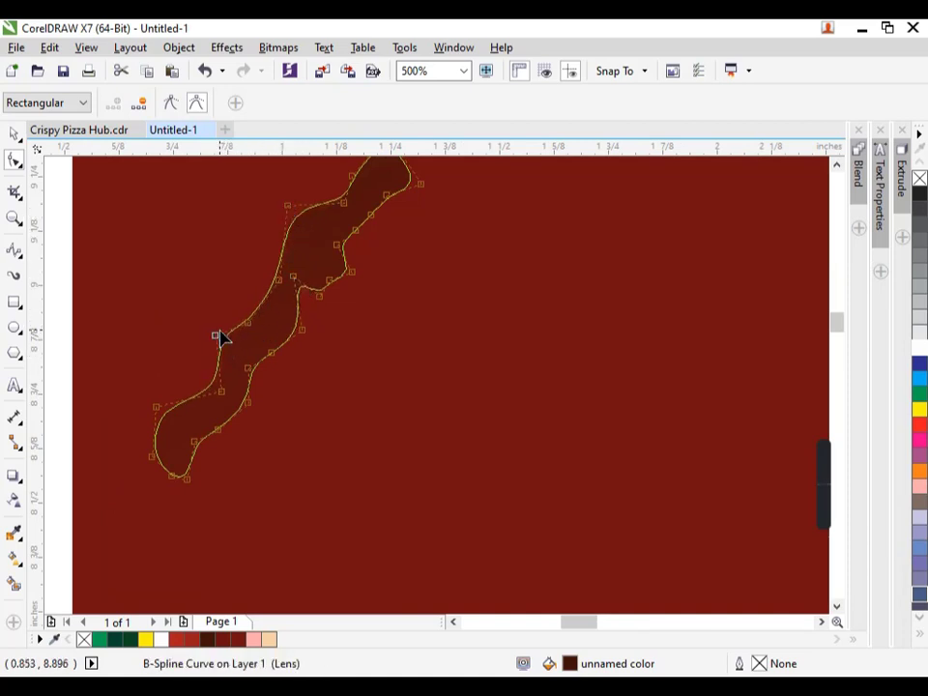
drag(328, 285, 319, 259)
key(space)
Shift the midpoint of the stroke's transparency toward its start so the stroke looks fainter.
scroll(317, 348, down, 2)
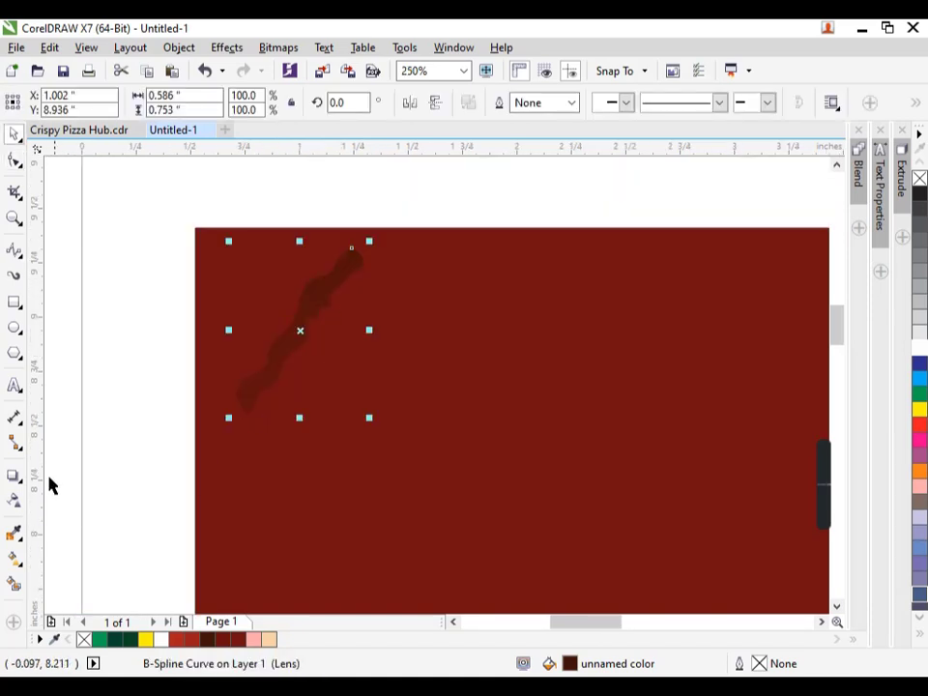
click(14, 497)
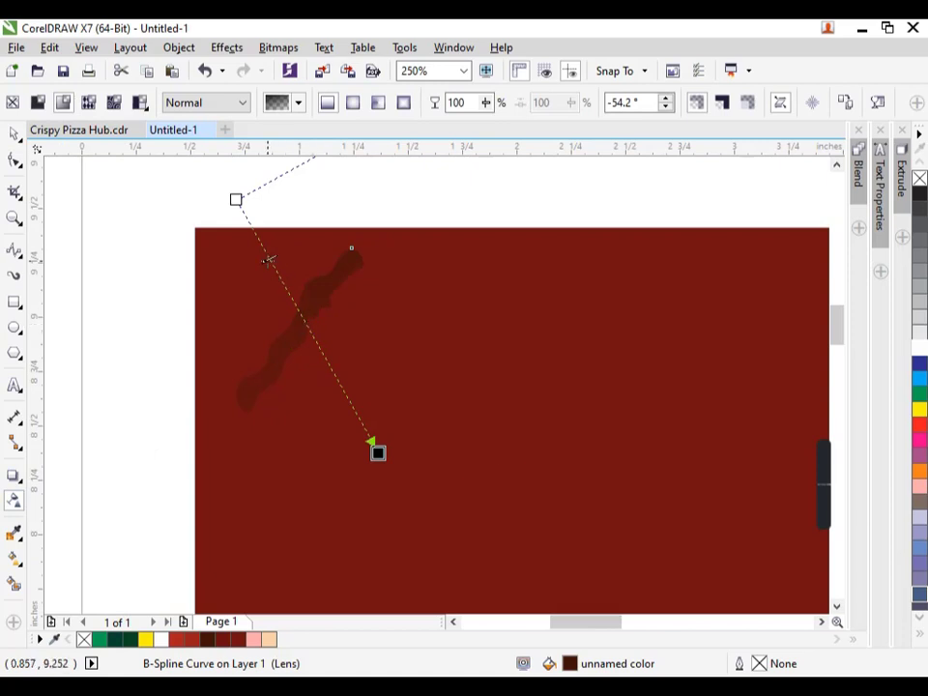
key(space)
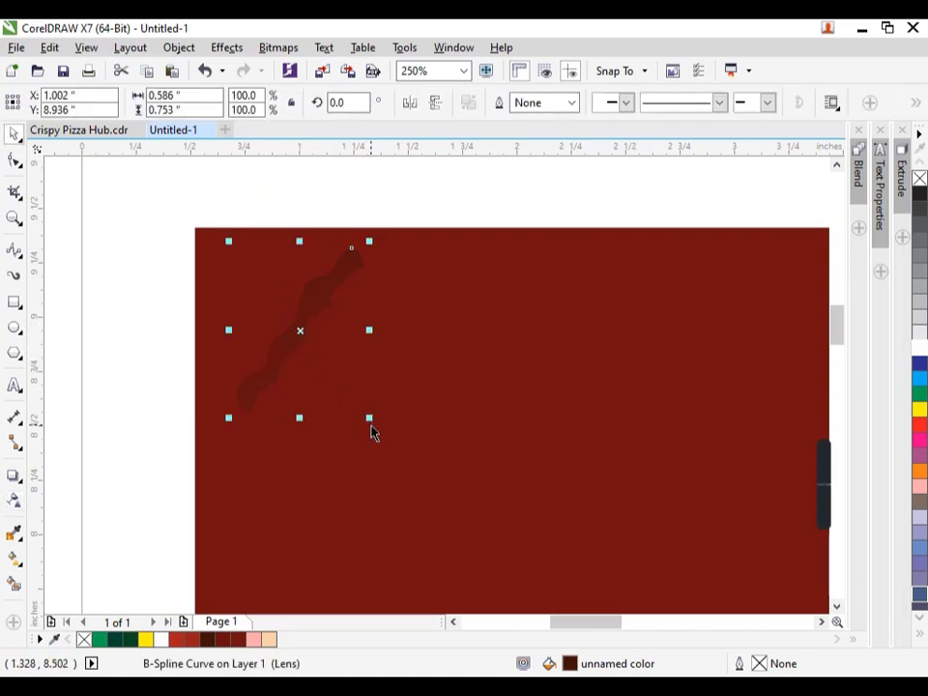
Shrink the brown stroke and duplicate it at varying sizes into a cluster of six near the rectangle's upper-left corner.
drag(371, 425, 340, 380)
drag(296, 329, 356, 233)
drag(396, 183, 362, 228)
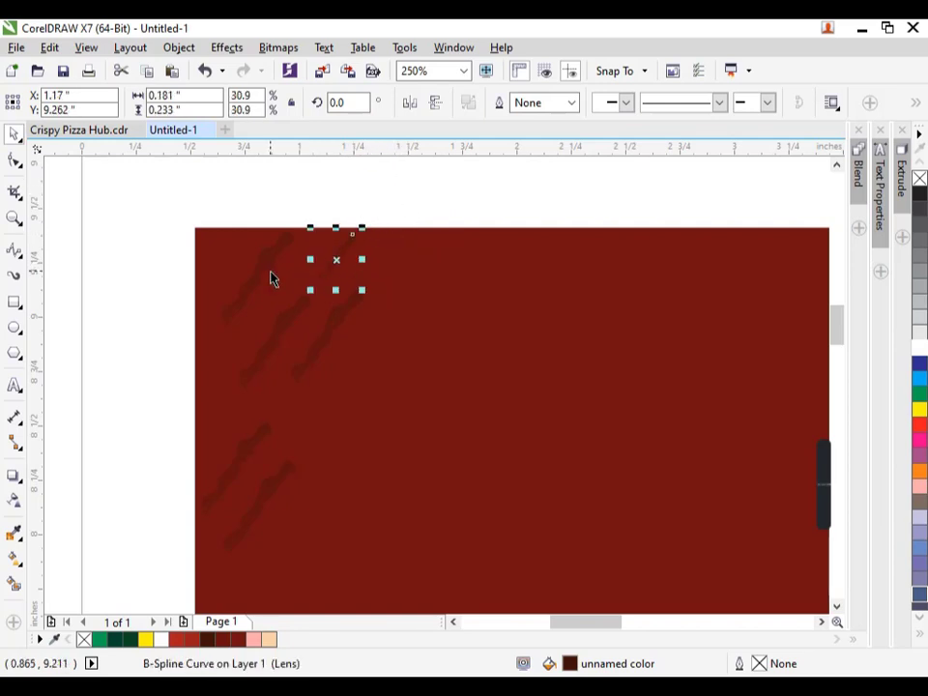
Select the six strokes and create a vertically mirrored copy directly below them.
scroll(270, 278, down, 2)
drag(165, 221, 338, 430)
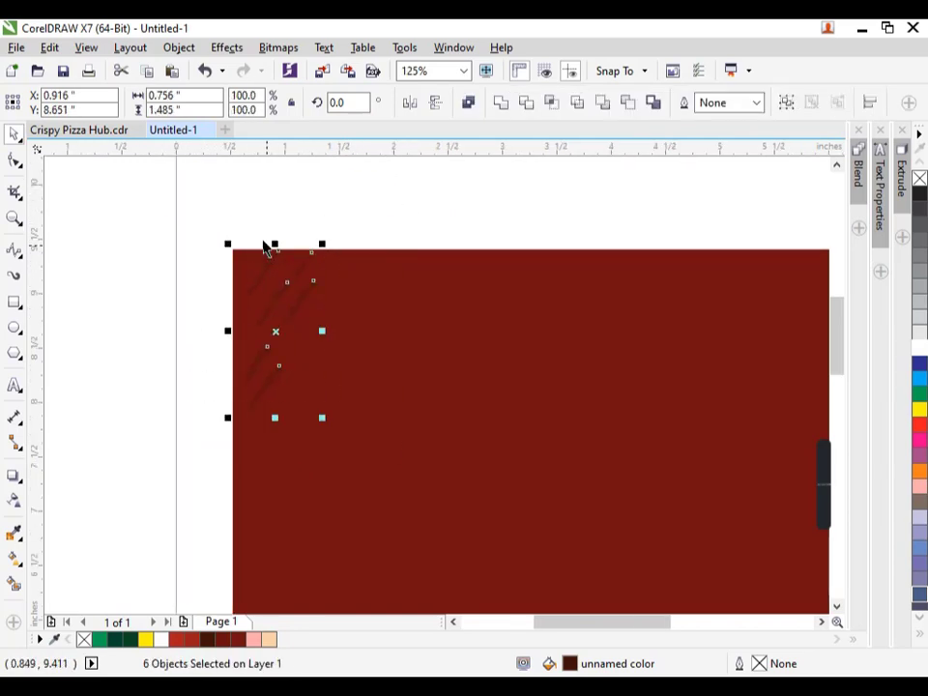
drag(272, 249, 304, 449)
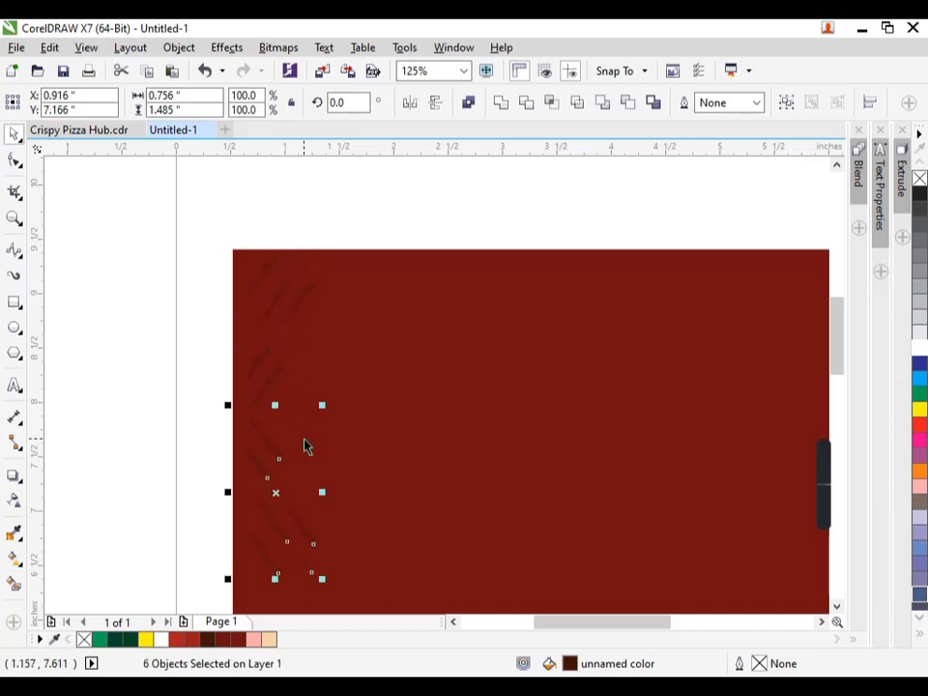
Select all twelve strokes and create a horizontally mirrored copy immediately to their right.
scroll(152, 346, down, 1)
drag(143, 283, 293, 500)
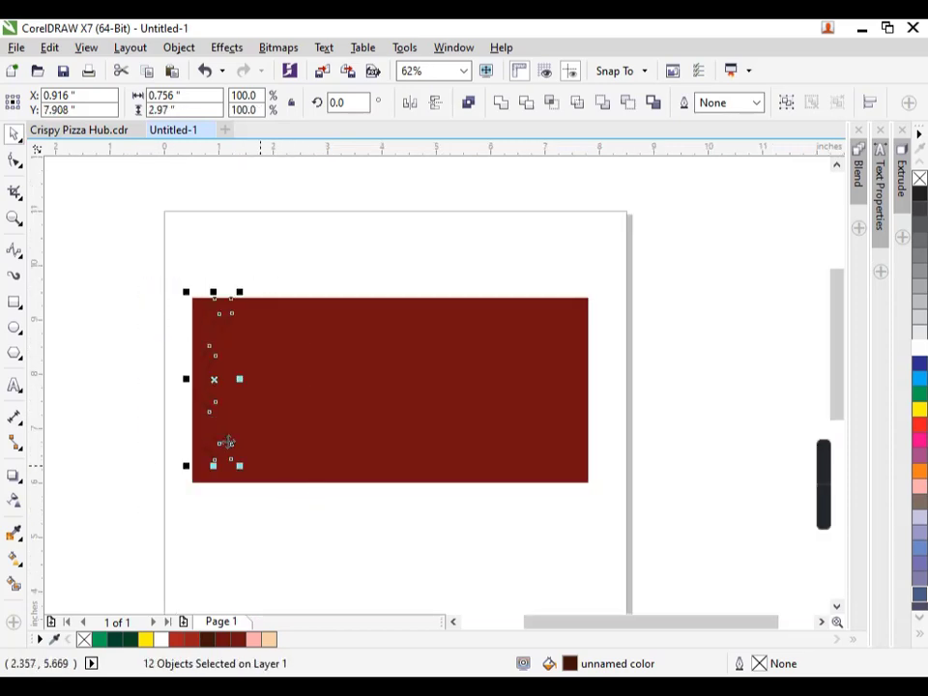
drag(186, 380, 281, 380)
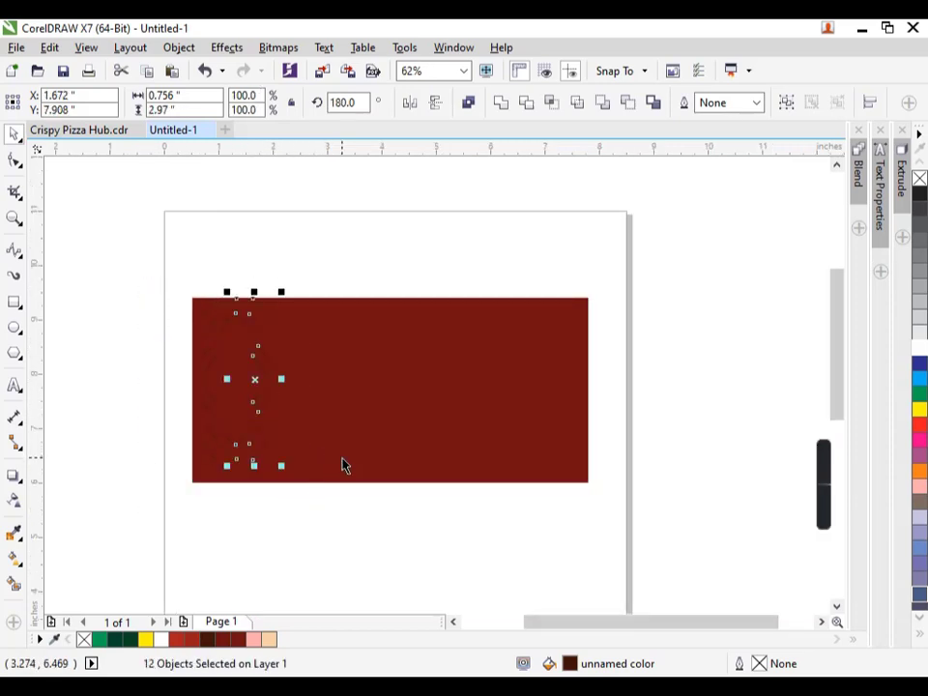
Repeat the mirrored duplication of the stroke column across the red rectangle until the copies pass its right edge.
key(Right)
key(Right)
key(Right)
key(Right)
key(Right)
key(Right)
key(Right)
key(Right)
key(Right)
key(Right)
key(Right)
key(Right)
key(Right)
key(Right)
key(Right)
key(Right)
key(Right)
key(Right)
key(Right)
key(Right)
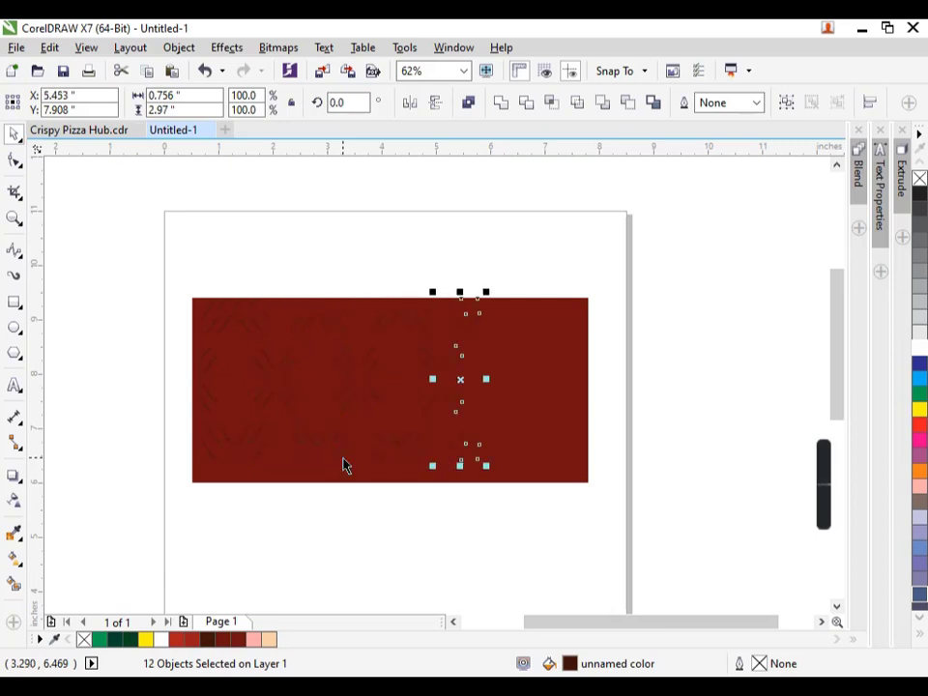
key(Right)
key(Right)
key(Right)
key(Right)
key(Right)
key(Right)
key(Right)
key(Right)
key(Right)
key(Right)
key(Right)
key(Right)
key(Right)
key(Right)
key(Right)
key(Right)
key(Right)
key(Right)
key(Right)
key(Right)
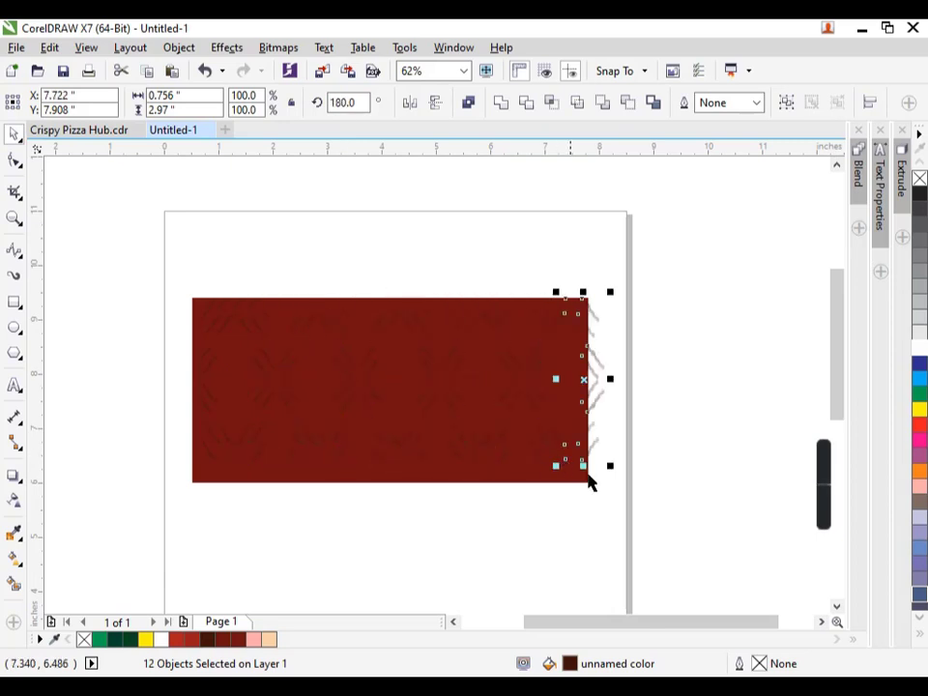
Select the entire stroke pattern and scale it to about 7.02 by 2.80 inches to fit inside the red rectangle.
drag(648, 503, 192, 253)
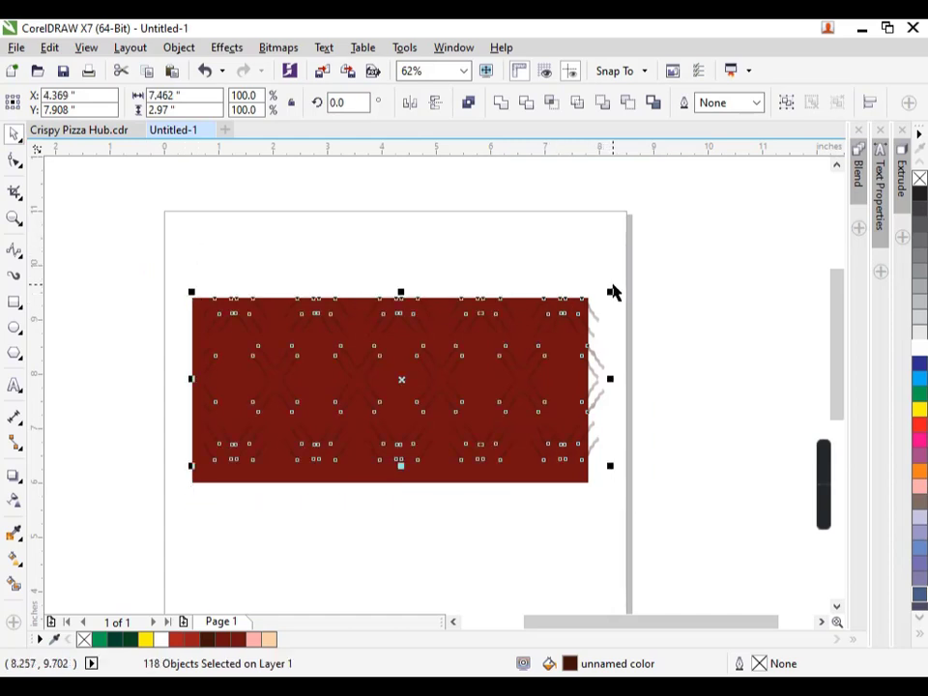
drag(610, 291, 599, 302)
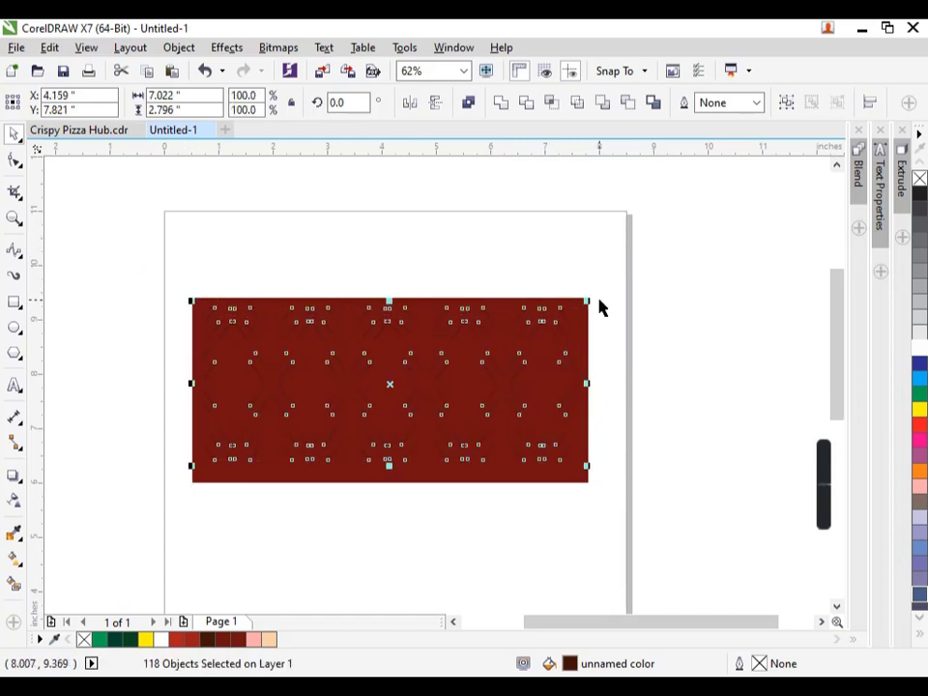
click(647, 479)
Recolor one stroke in the pattern's left middle area yellow and one right of its center peach (C2 M18 Y35 K0).
scroll(401, 395, up, 2)
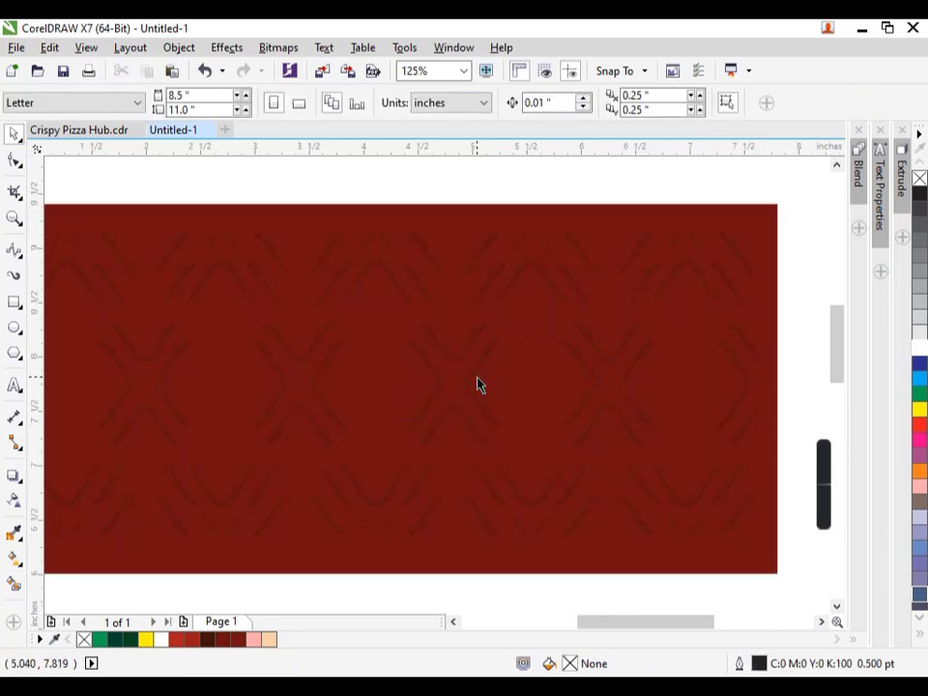
scroll(476, 385, down, 2)
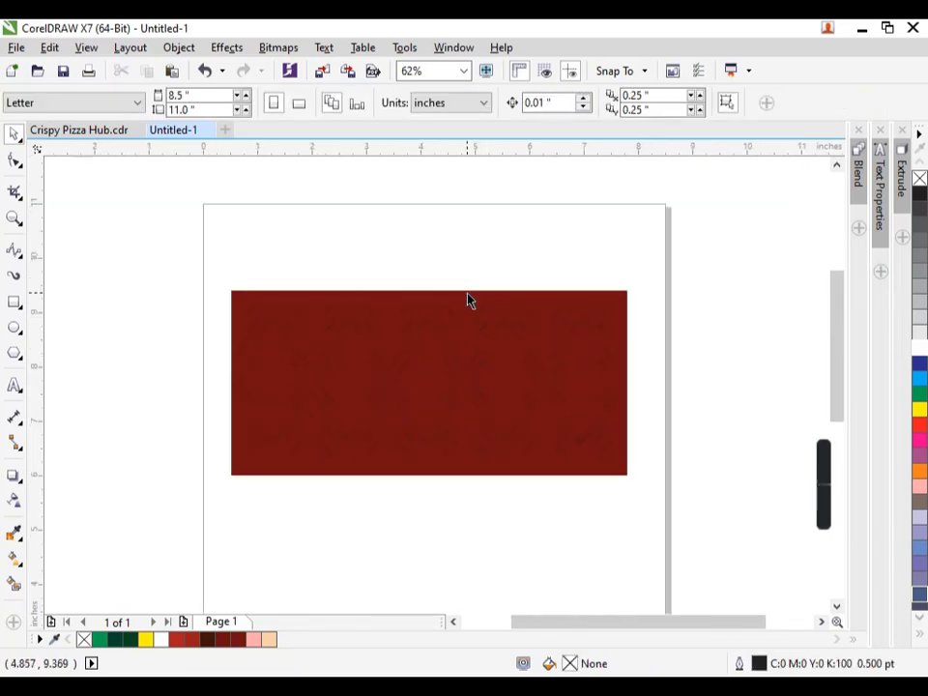
scroll(467, 300, up, 2)
click(240, 366)
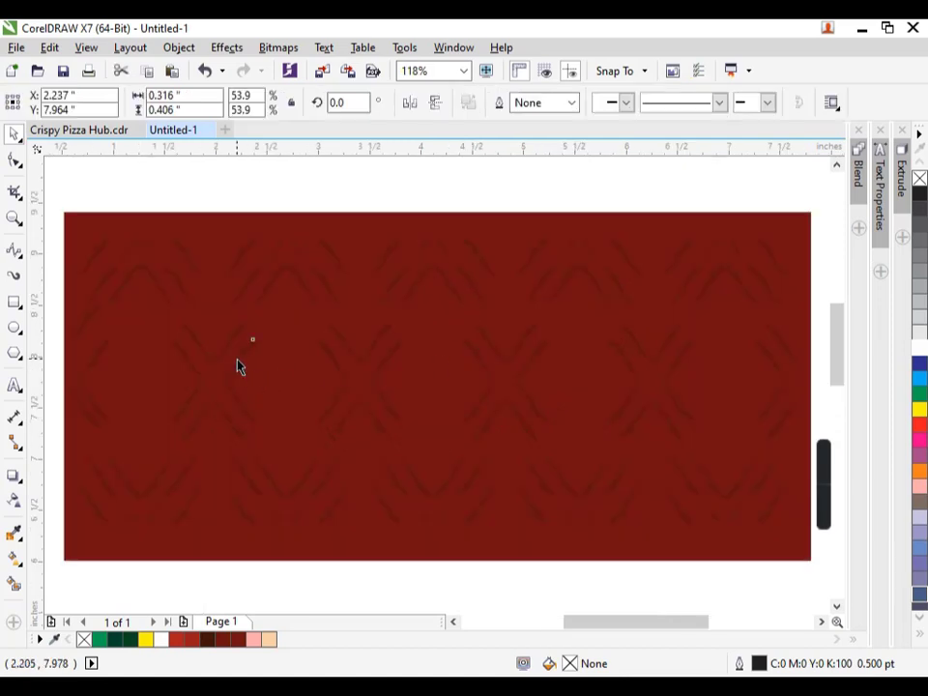
click(147, 639)
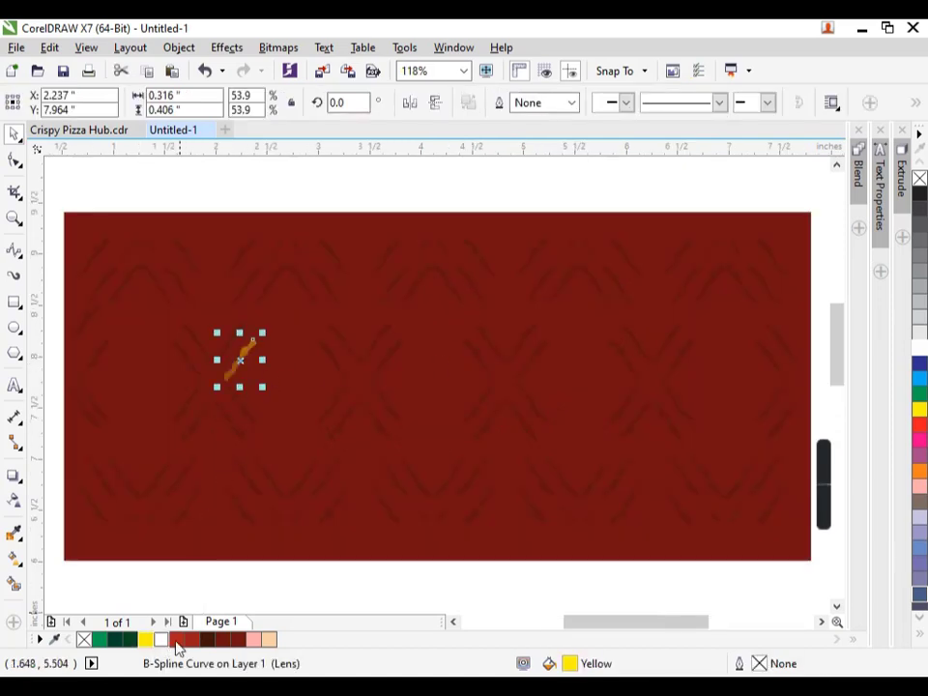
click(524, 426)
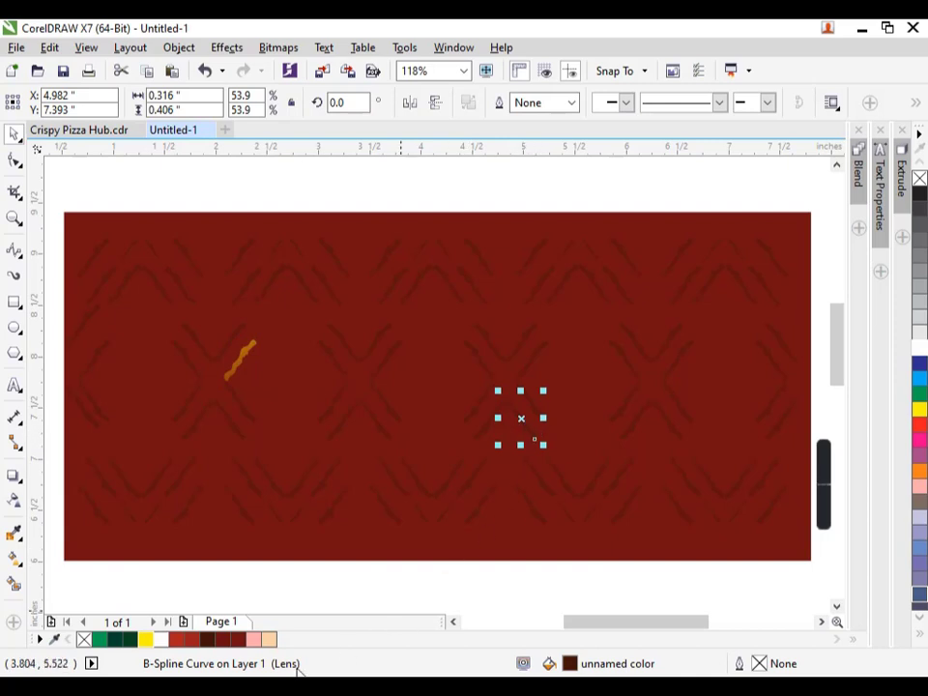
click(268, 640)
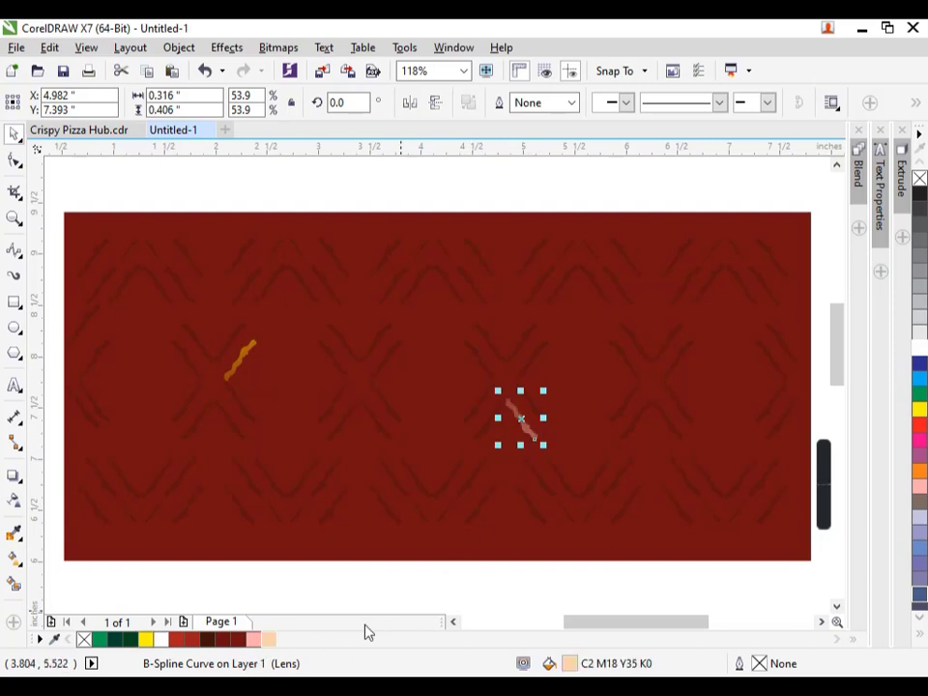
Recolor one stroke near the pattern's upper right and a small stroke near its upper left orange (C0 M60 Y100 K0).
click(677, 308)
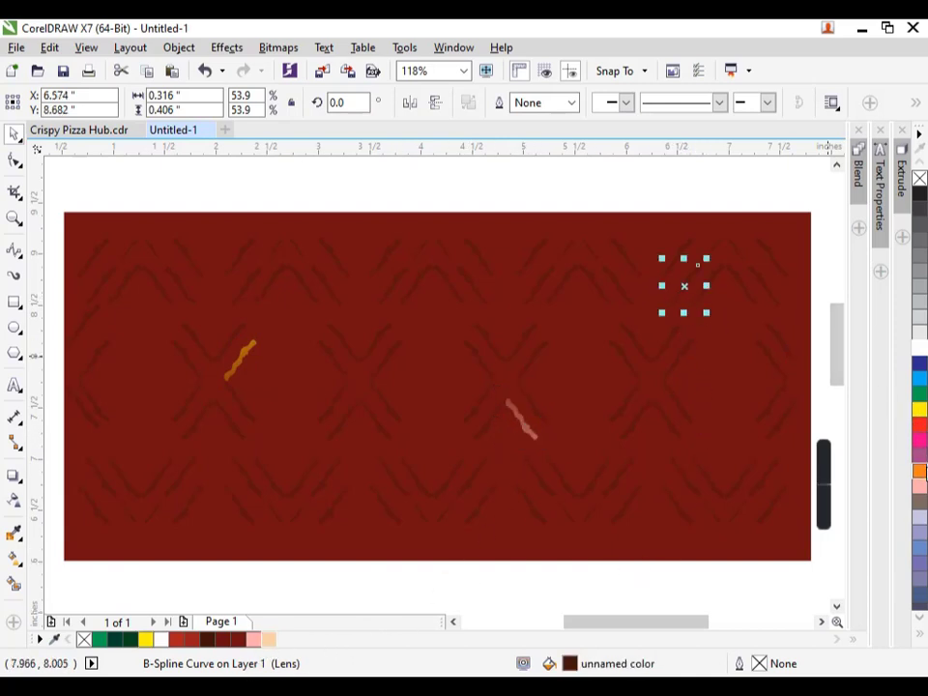
click(919, 471)
click(298, 253)
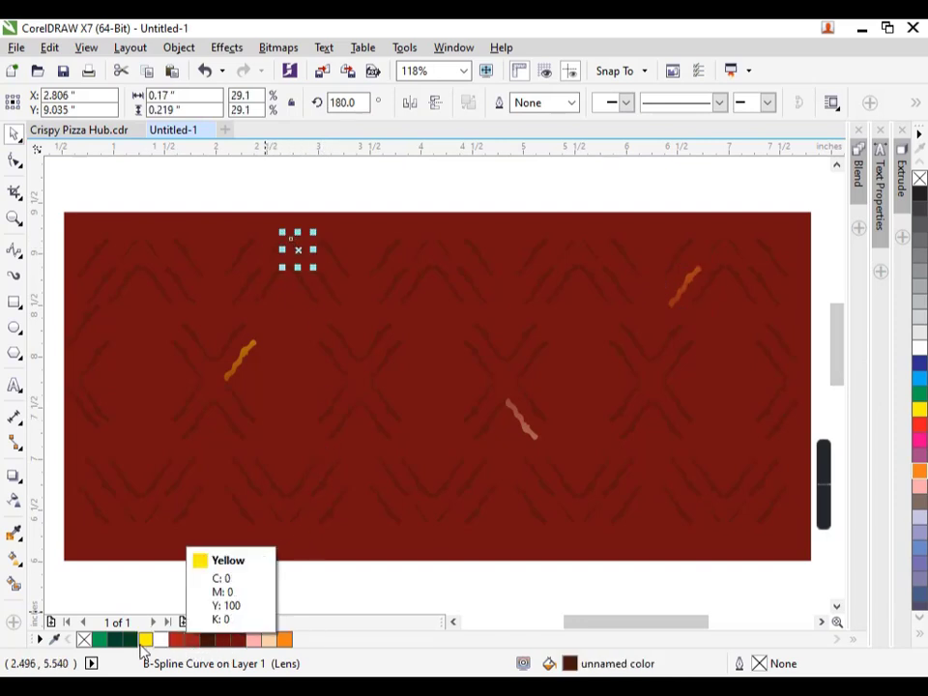
click(919, 471)
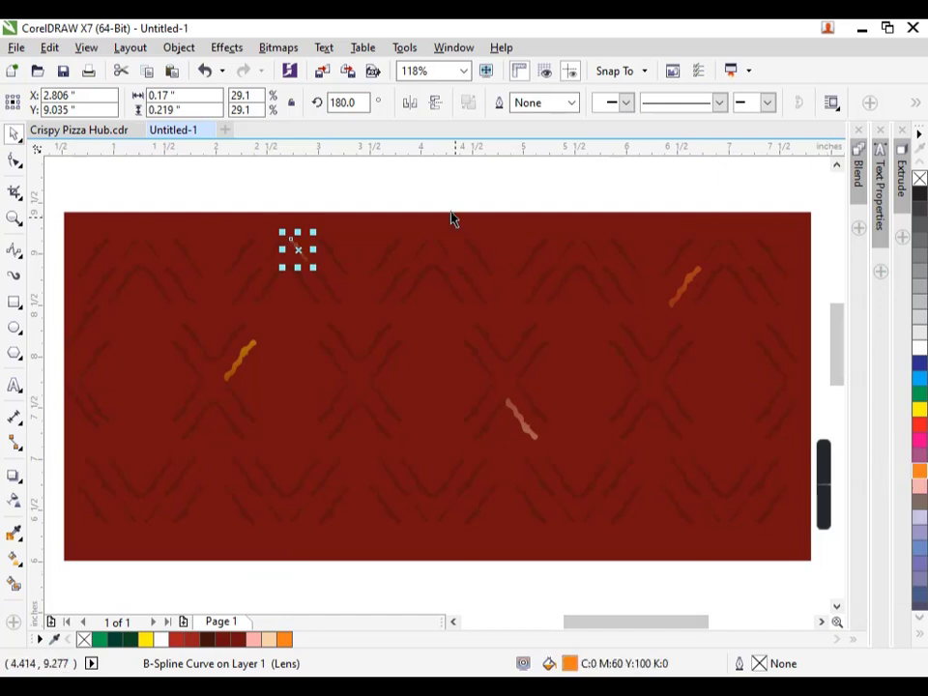
Duplicate the dark red rectangle as a strip about 1.74 inches wide along its left edge, keeping the full height.
click(443, 317)
scroll(443, 317, down, 3)
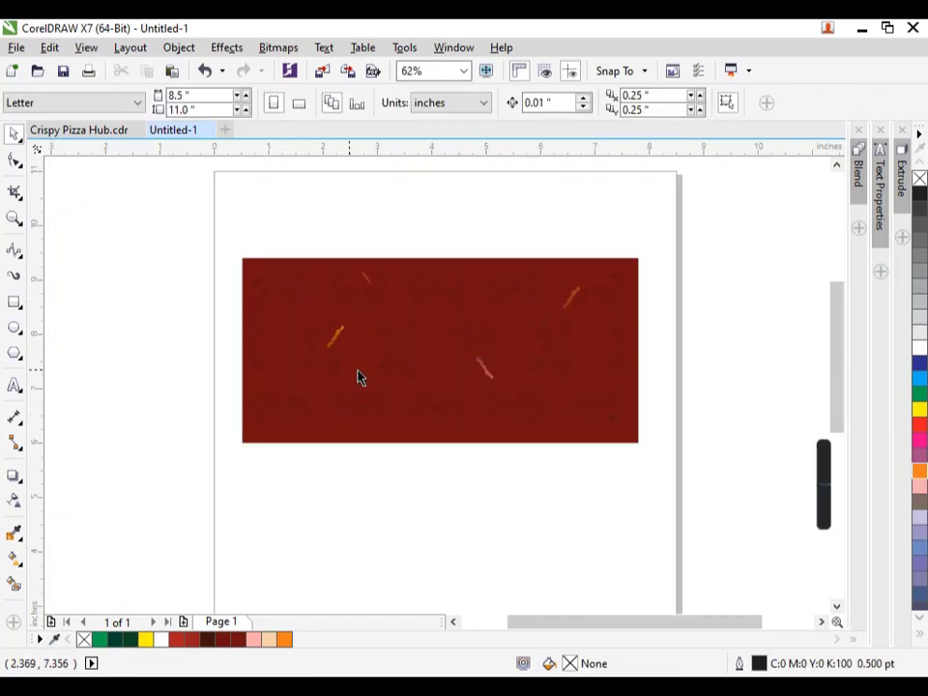
click(388, 434)
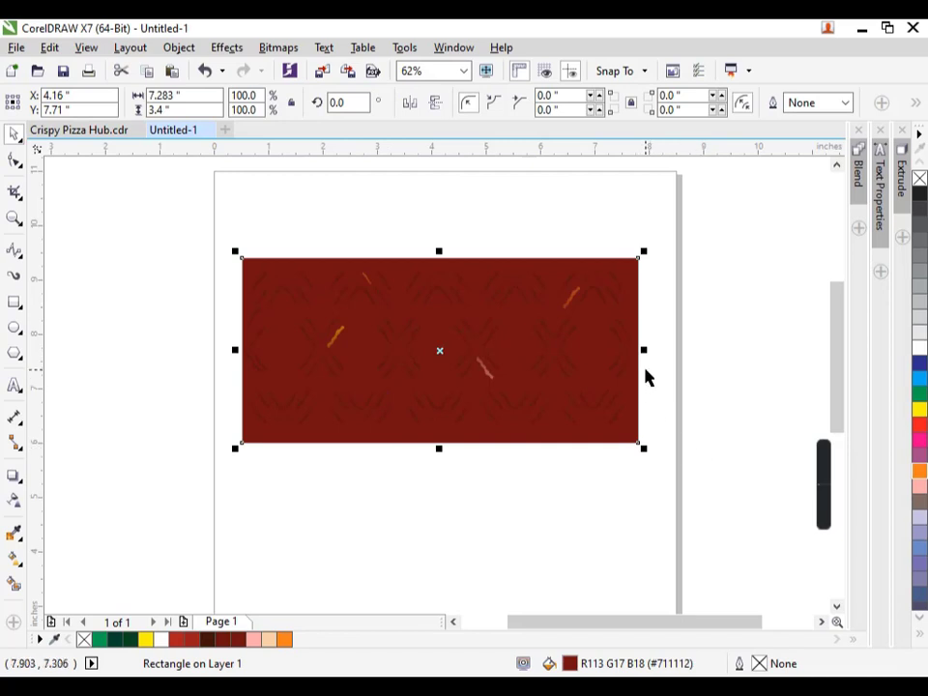
drag(645, 352, 346, 354)
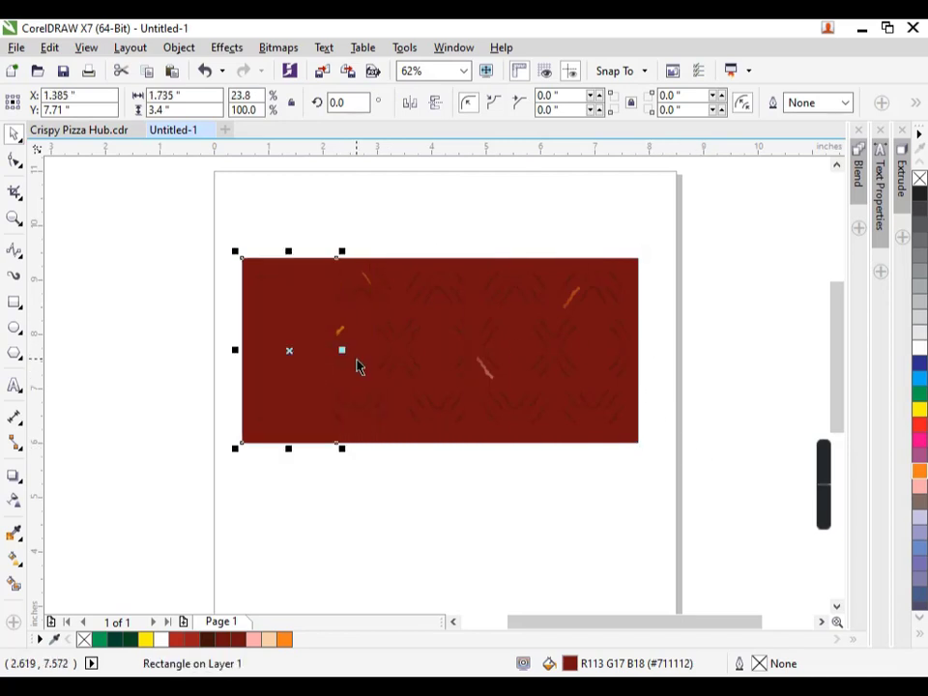
Convert the strip to curves and make it a triangle by deleting its lower right node and moving its upper right node farther right.
click(14, 162)
key(ctrl+q)
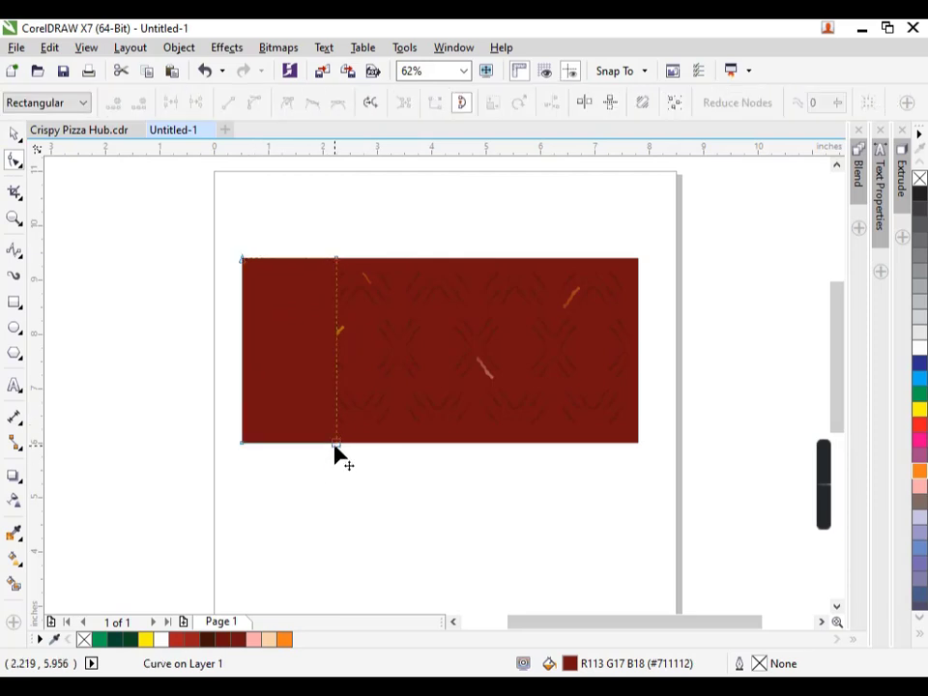
click(336, 444)
key(Delete)
drag(338, 261, 370, 262)
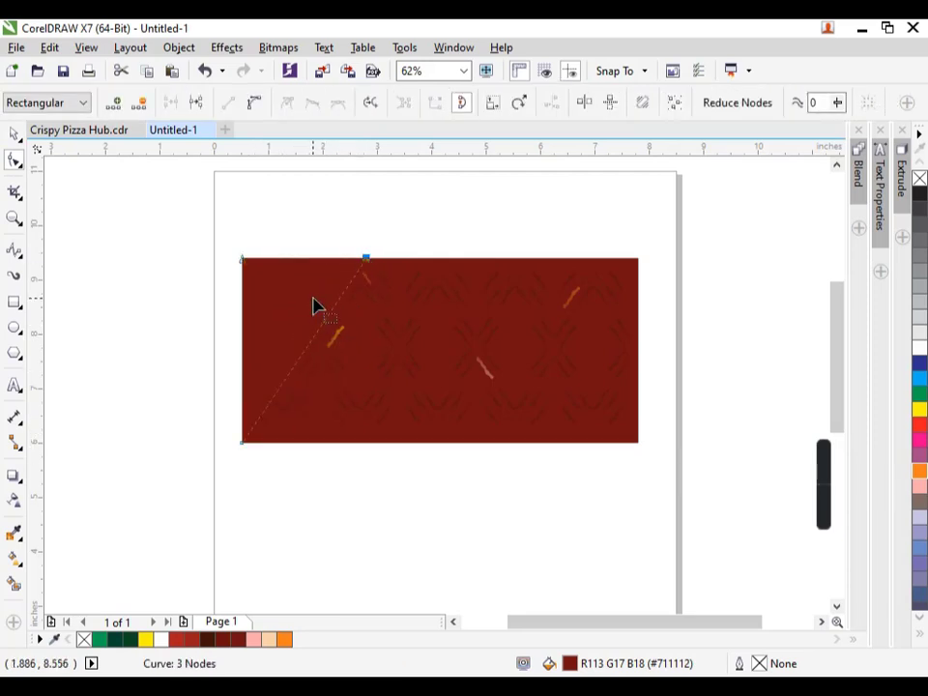
Shorten the triangle to about 2.05 inches high from its top edge and fill it orange.
key(space)
drag(300, 456, 315, 375)
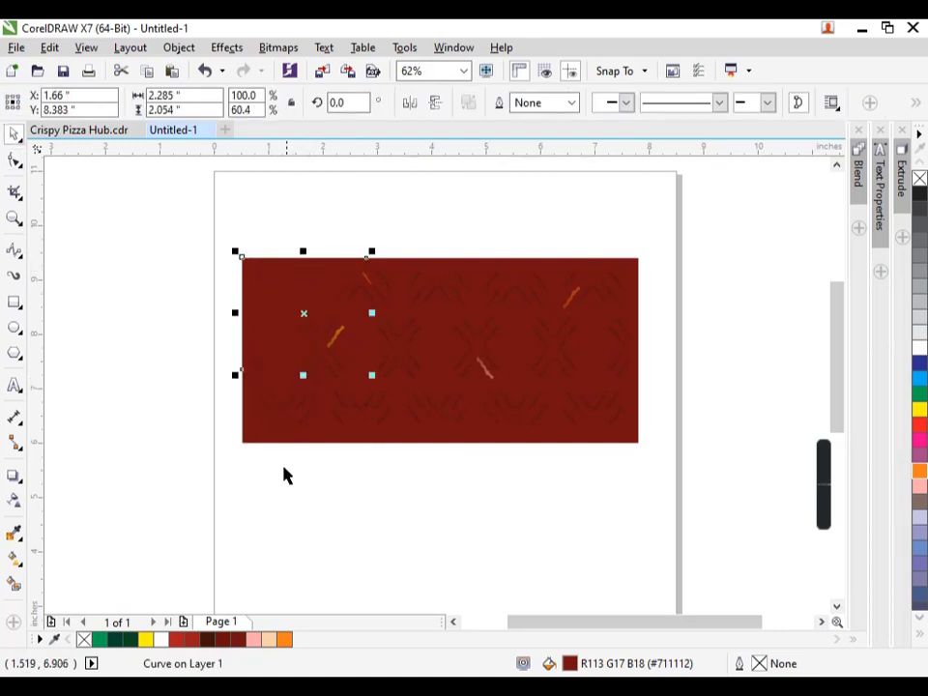
click(284, 640)
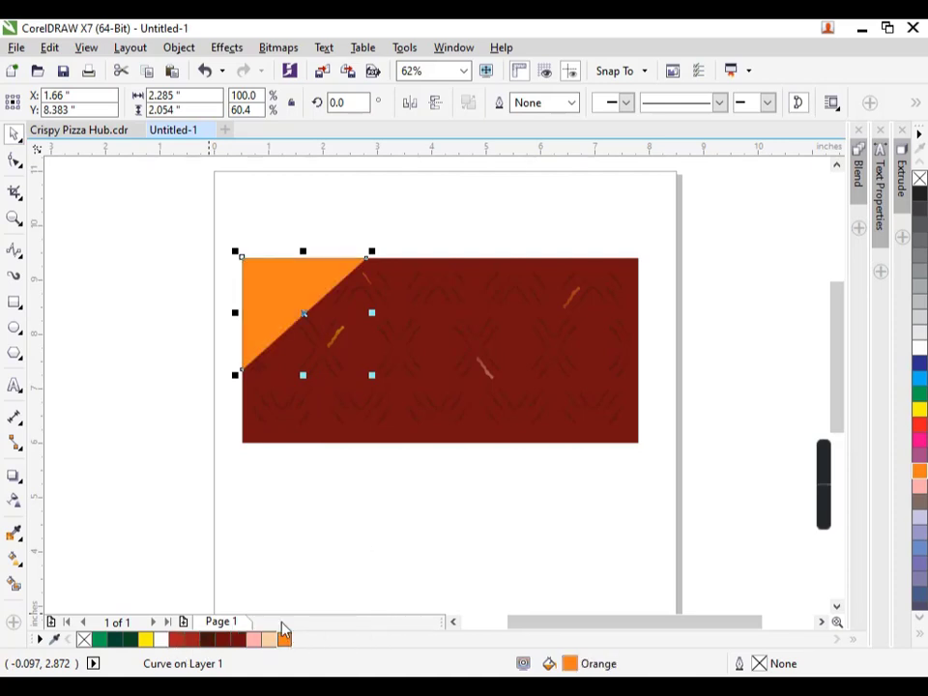
Mirror a copy of the orange triangle into the banner's lower left corner and size it to about 3.47 by 1.35 inches.
drag(304, 250, 316, 451)
drag(373, 426, 437, 425)
drag(335, 486, 336, 448)
Add a node on the lower triangle's slanted edge and pull it inward toward the lower left to bend the edge.
scroll(315, 433, up, 2)
key(F10)
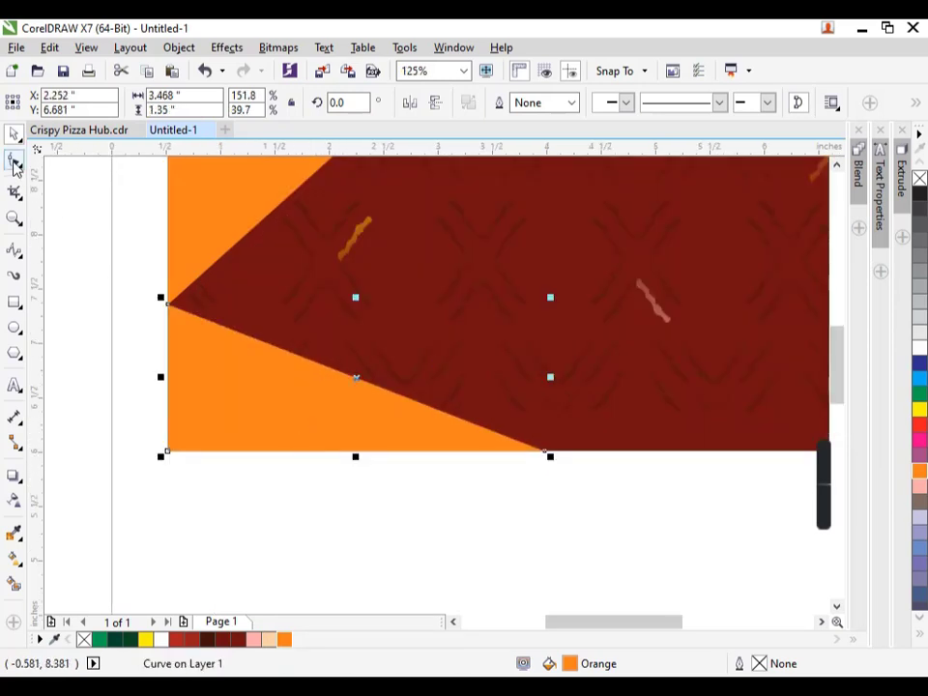
double_click(312, 369)
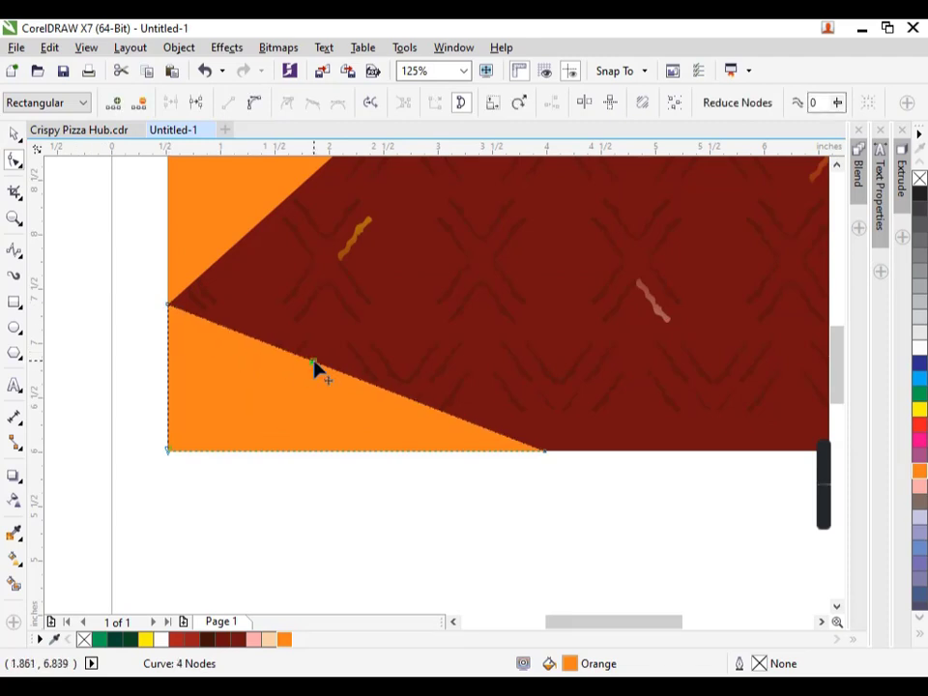
drag(312, 368, 256, 394)
scroll(280, 476, down, 2)
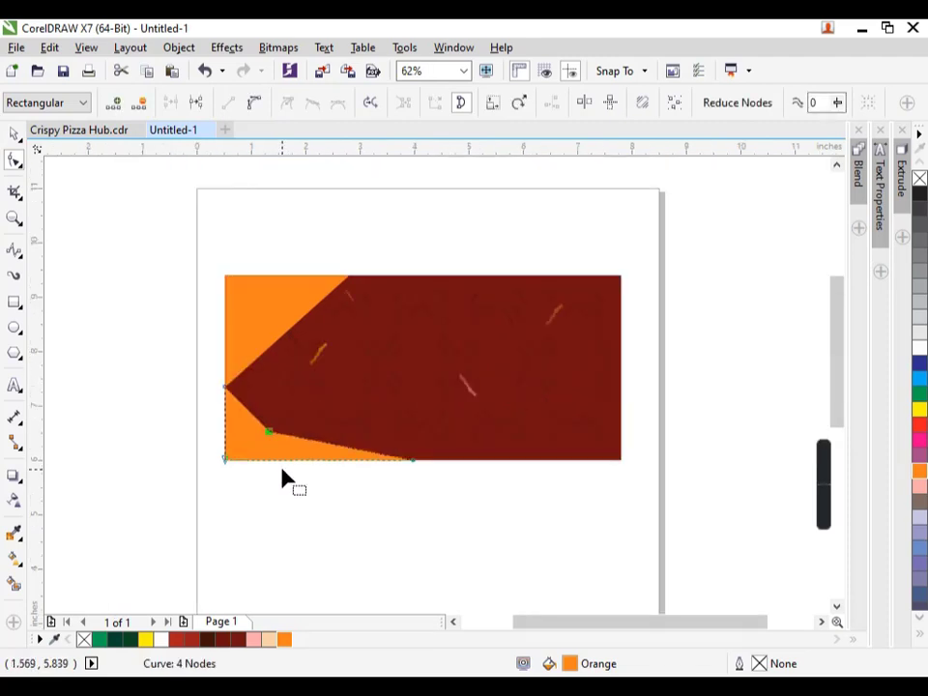
key(space)
Give the lower orange shape a white 8 pt outline with rounded corners, placed behind the fill.
right_click(160, 640)
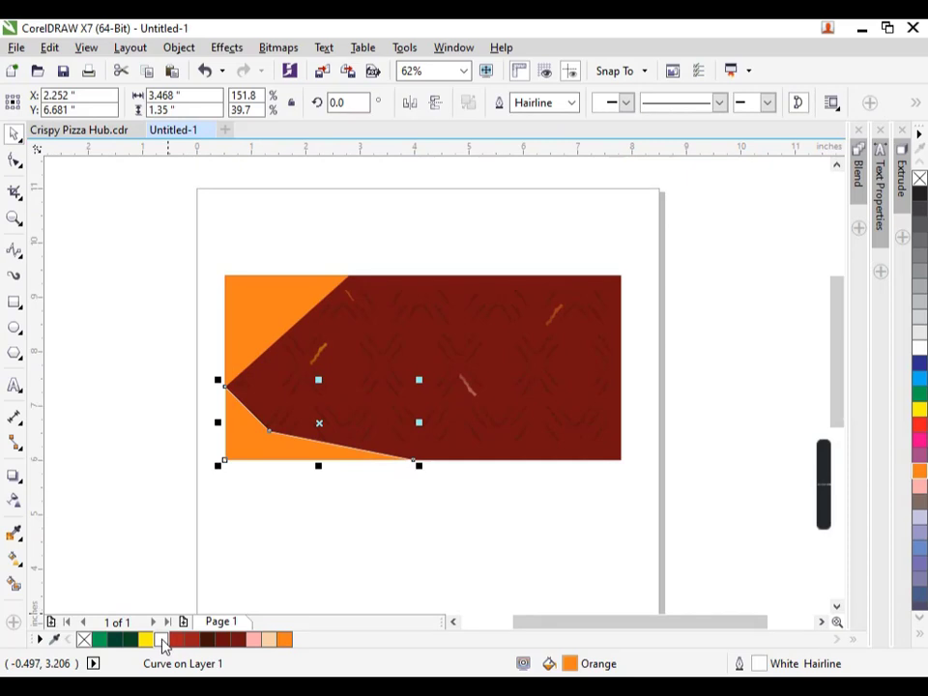
key(F12)
click(348, 236)
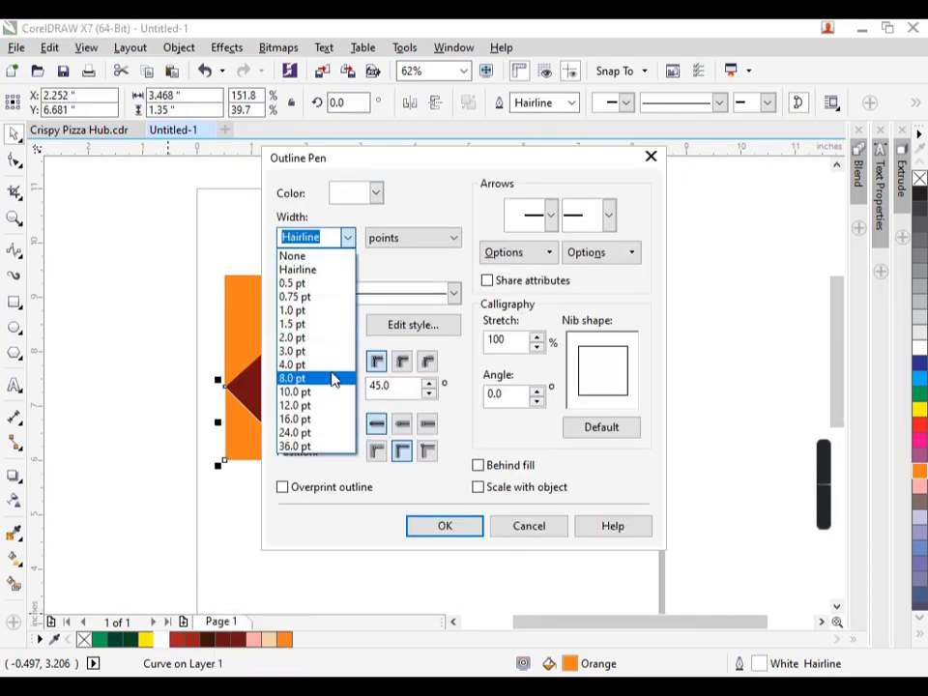
click(333, 379)
click(477, 465)
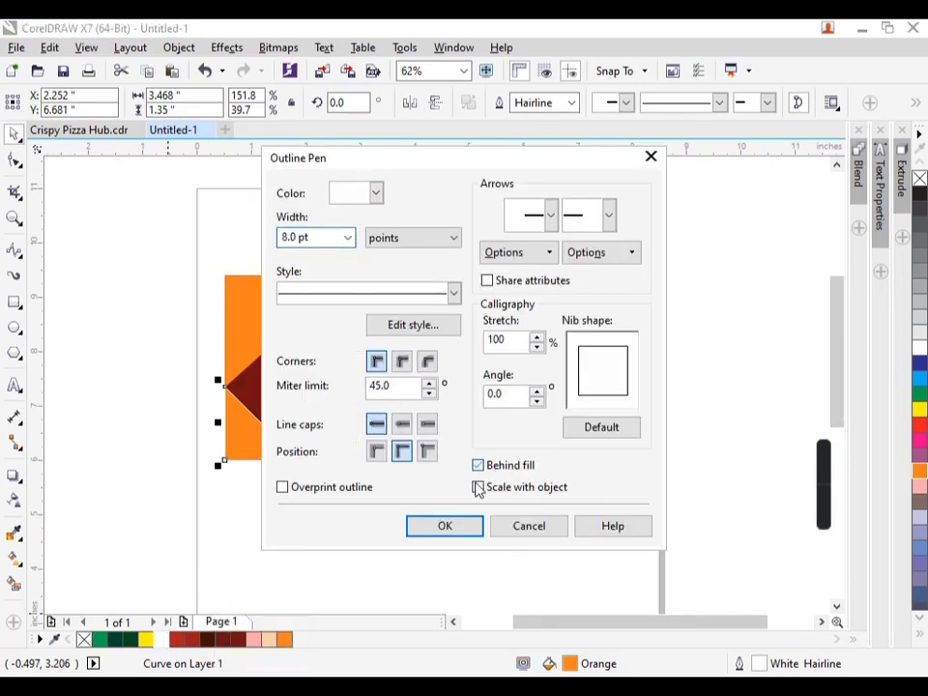
click(402, 363)
click(445, 526)
click(319, 469)
scroll(322, 465, up, 2)
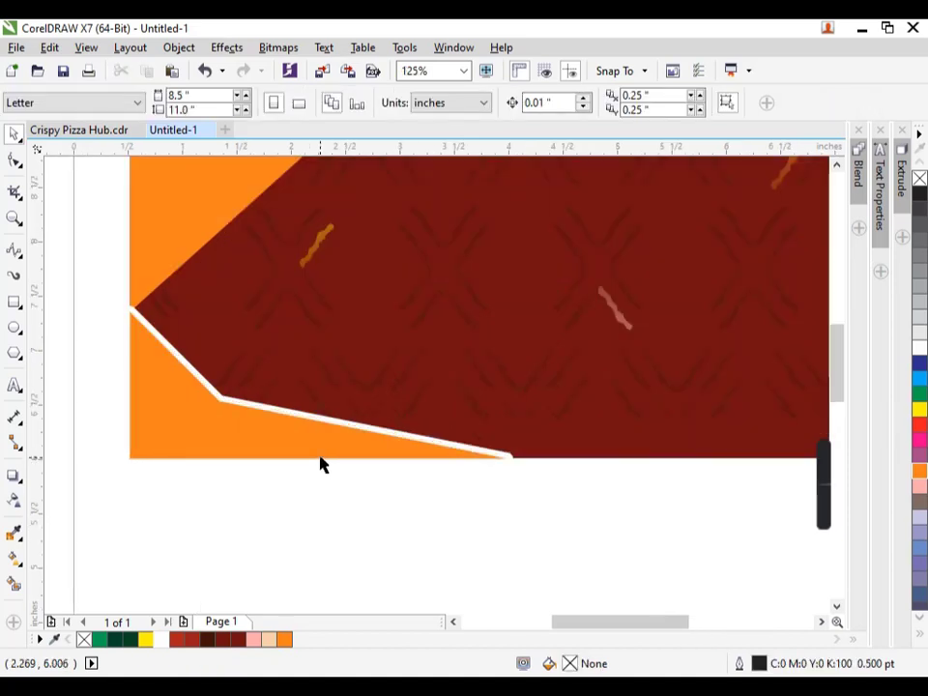
click(327, 445)
scroll(327, 446, down, 2)
Duplicate the upper orange triangle at about 2.10 by 1.89 inches from its upper left corner and fill the larger original white.
click(290, 296)
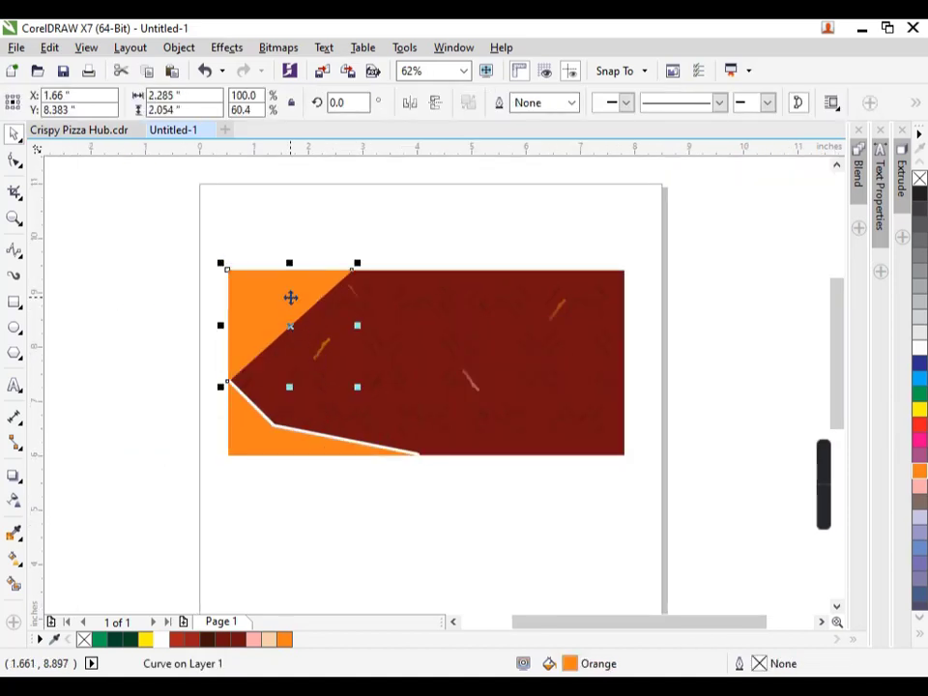
scroll(314, 339, up, 2)
mouse_move(385, 427)
mouse_down()
mouse_move(369, 416)
mouse_move(375, 408)
mouse_up()
click(418, 181)
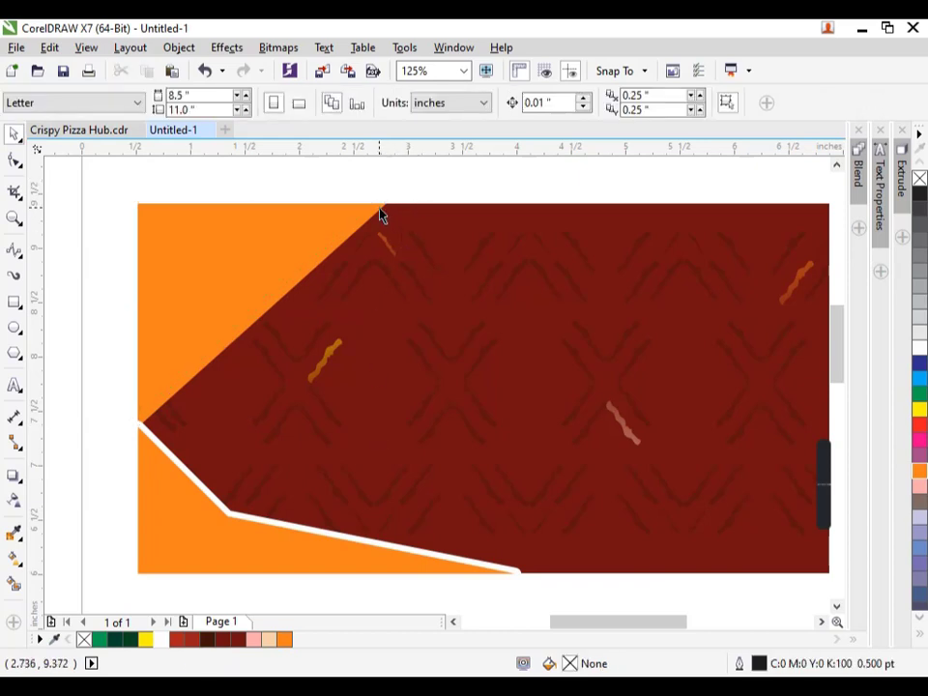
click(380, 209)
right_click(158, 639)
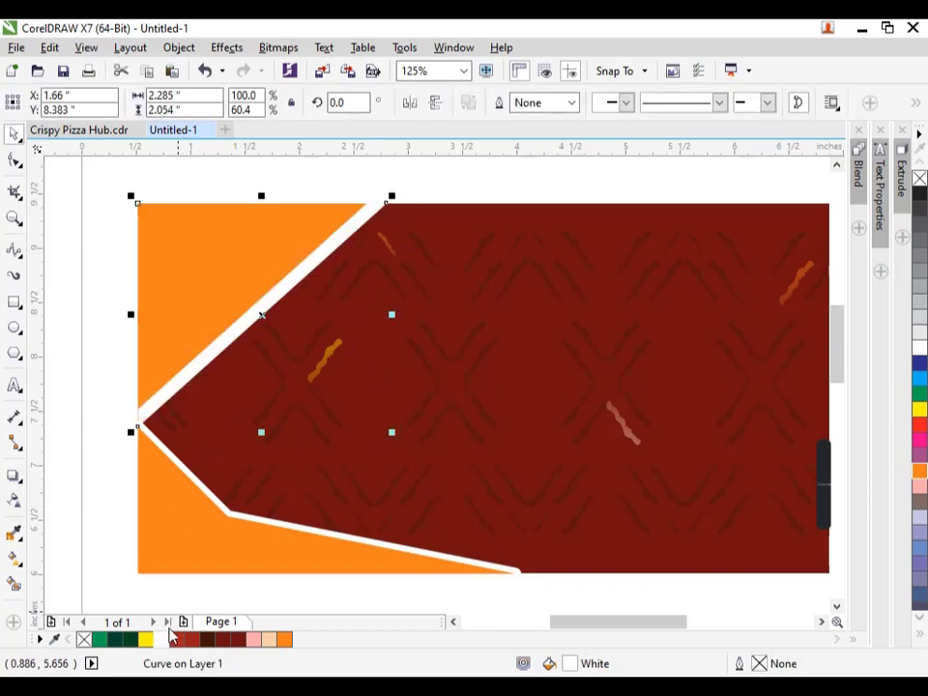
Enlarge the smaller orange triangle to about 2.13 by 1.92 inches, keeping its upper left corner in place.
click(83, 444)
click(205, 301)
scroll(249, 292, up, 2)
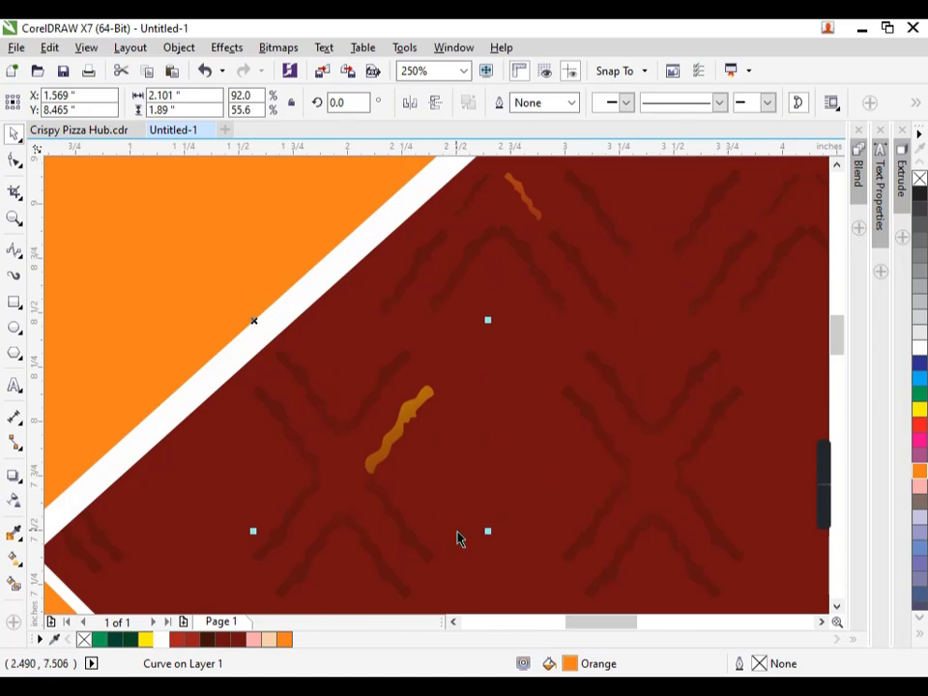
drag(488, 533, 493, 538)
scroll(411, 505, down, 2)
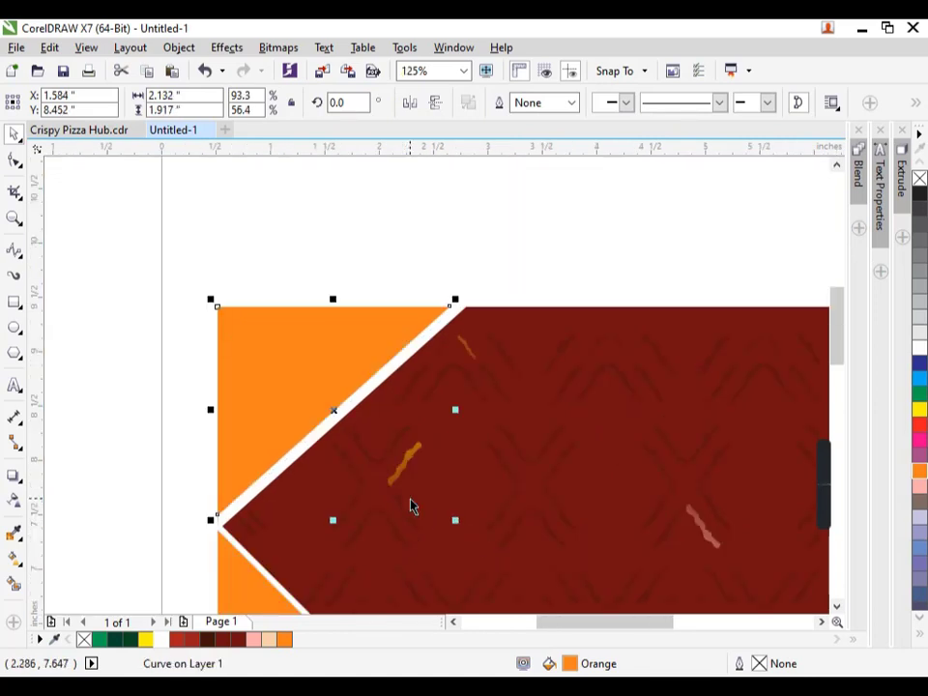
Apply a linear fountain fill to the upper orange triangle, running from orange to brown (C30 M73 Y100 K27).
key(F11)
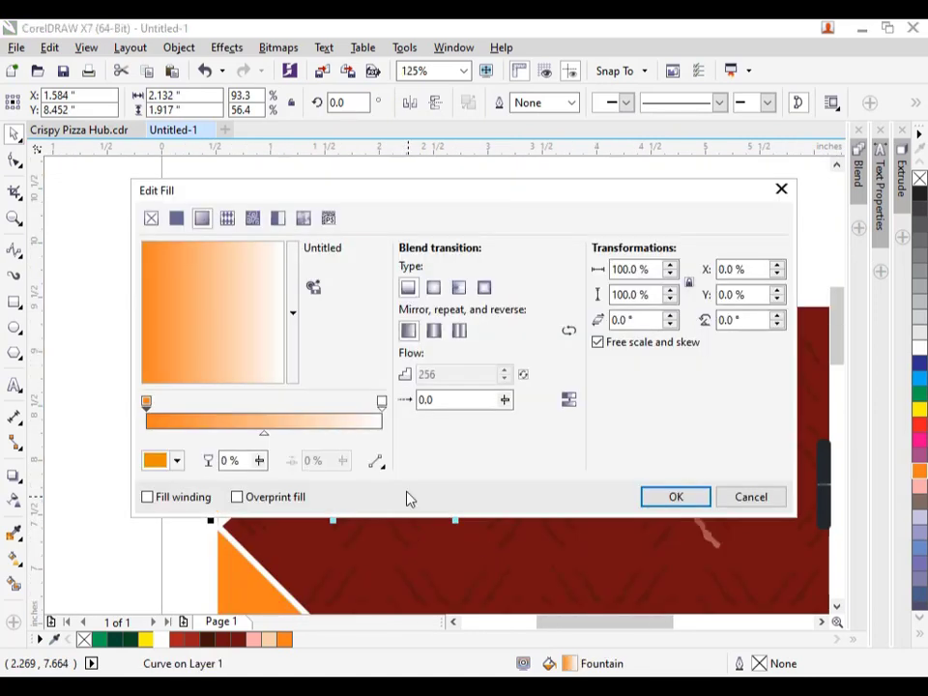
click(382, 402)
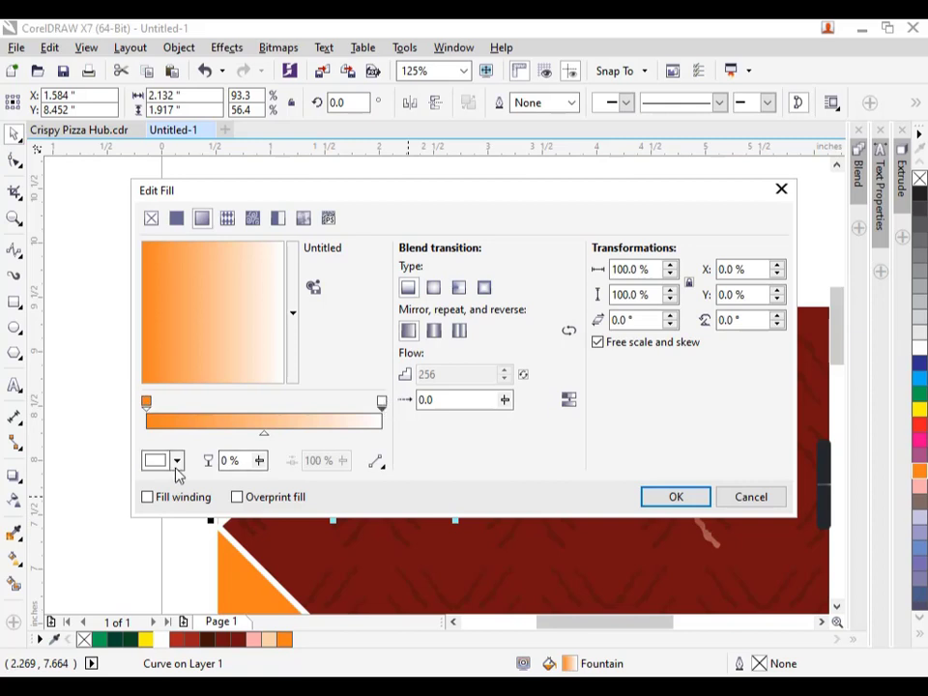
click(176, 464)
click(272, 407)
drag(274, 409, 276, 412)
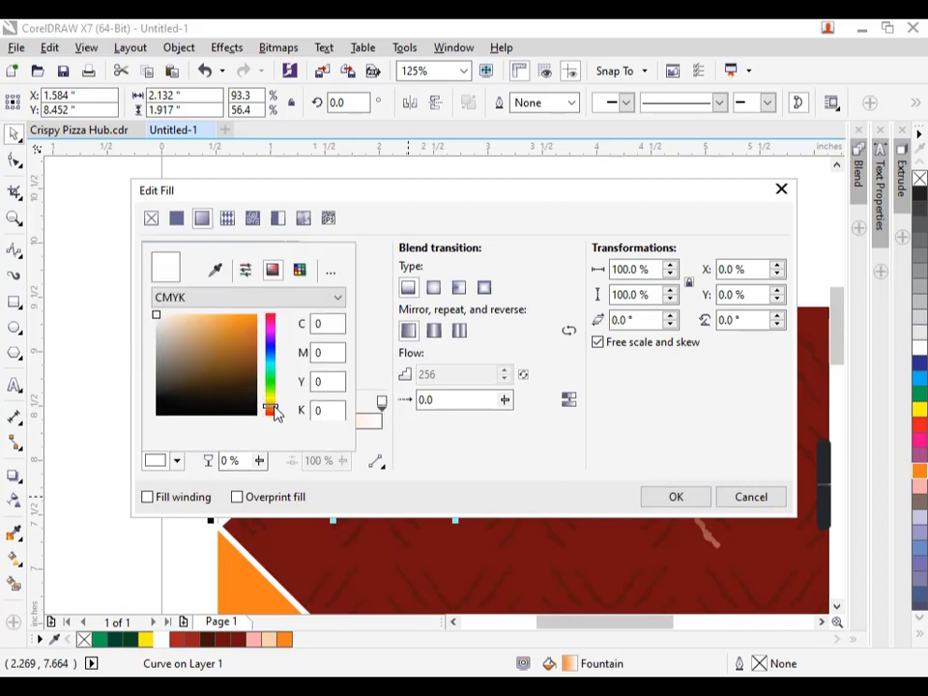
mouse_move(259, 354)
mouse_down()
mouse_move(259, 346)
mouse_move(256, 356)
mouse_up()
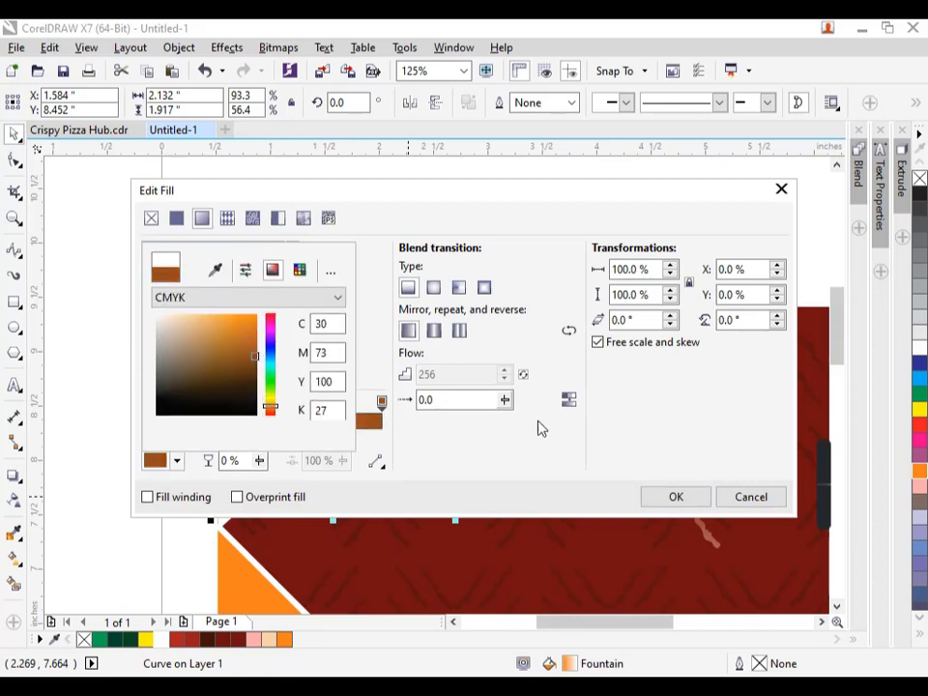
click(692, 499)
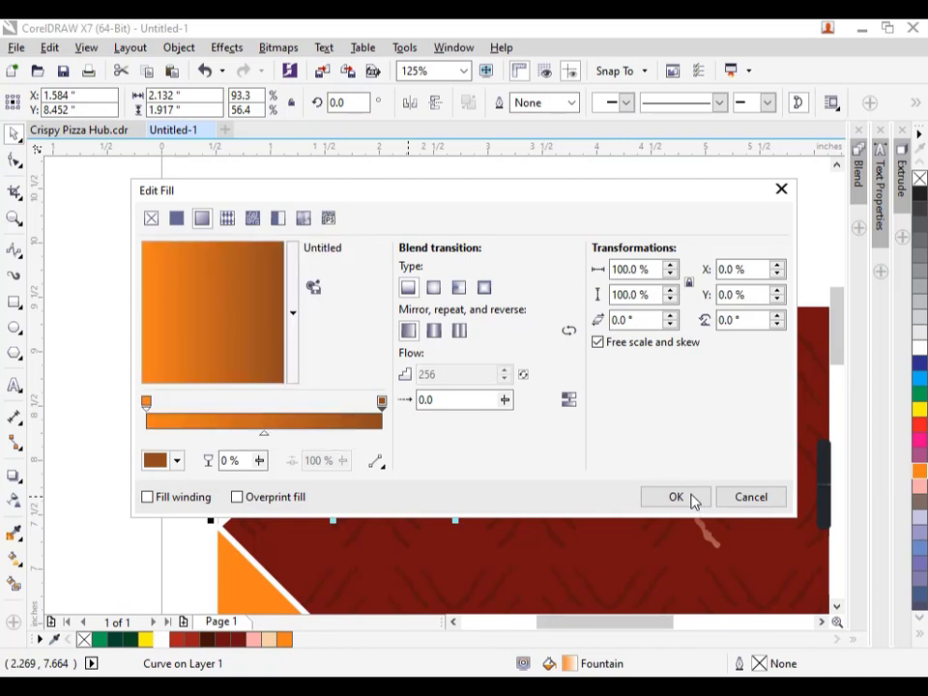
click(693, 499)
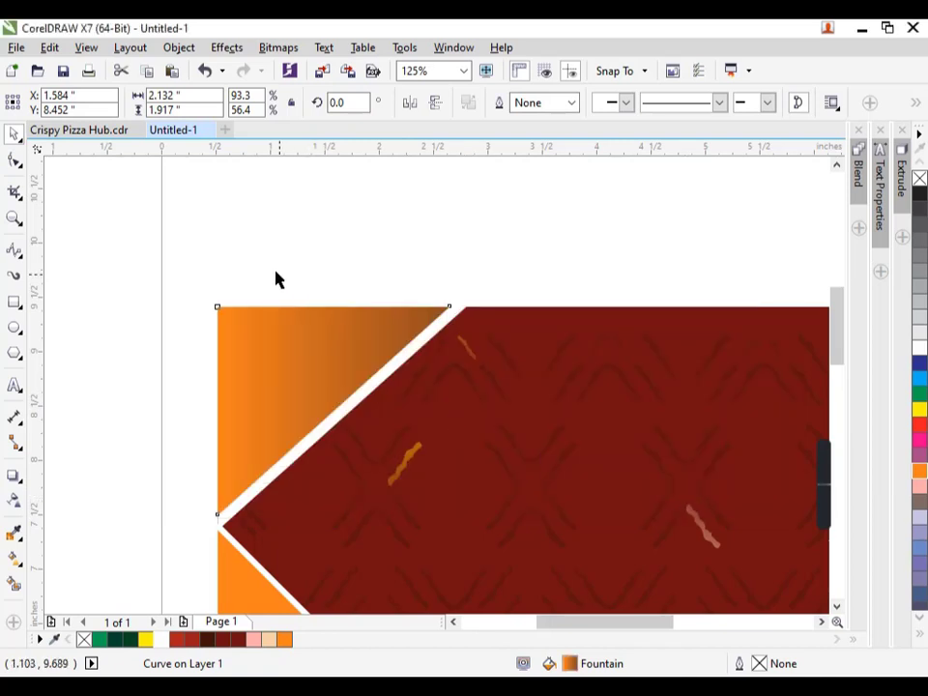
scroll(237, 271, down, 2)
click(218, 379)
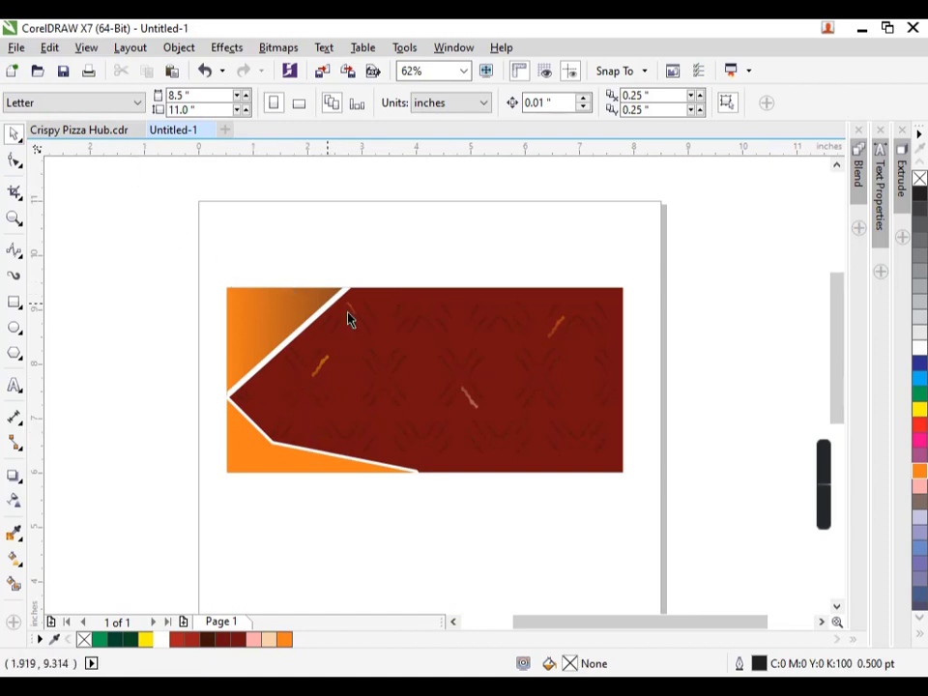
Add the artistic text "SALAD DAY" in the upper middle of the dark red banner.
scroll(596, 364, up, 2)
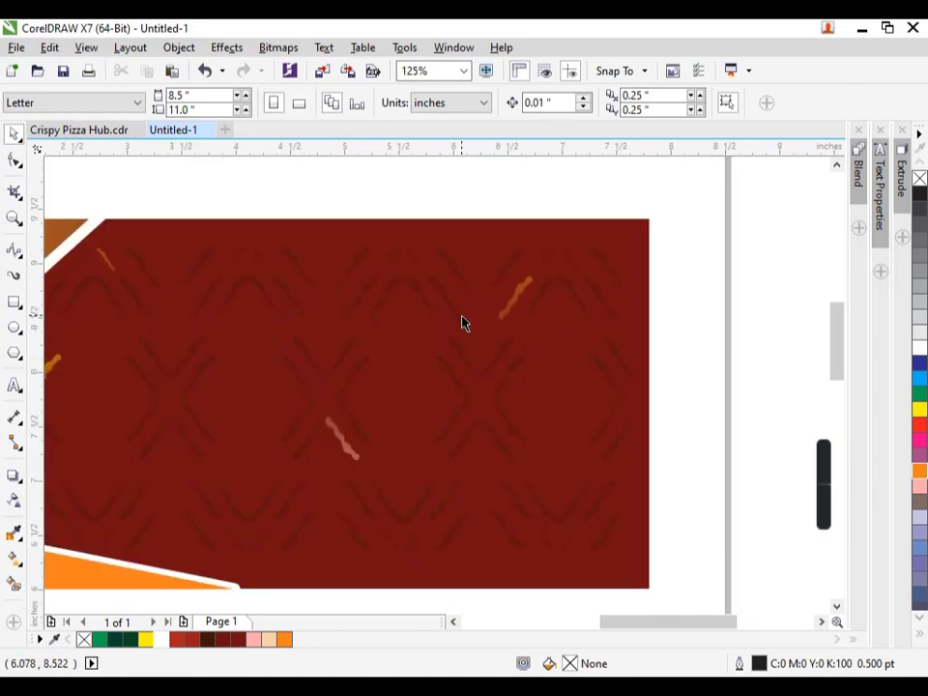
scroll(462, 323, down, 2)
key(F4)
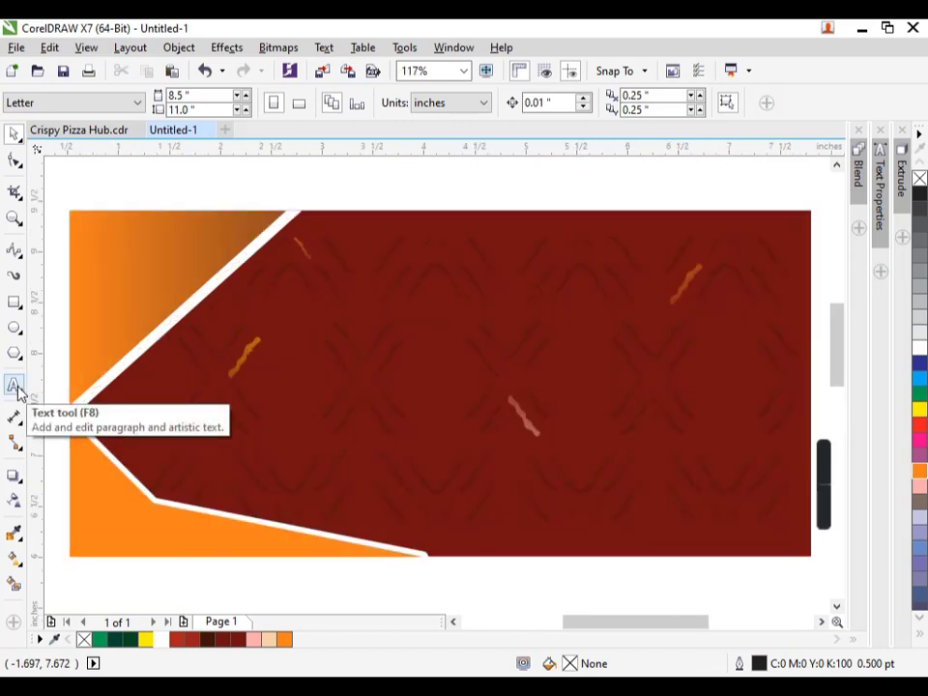
click(14, 384)
click(371, 343)
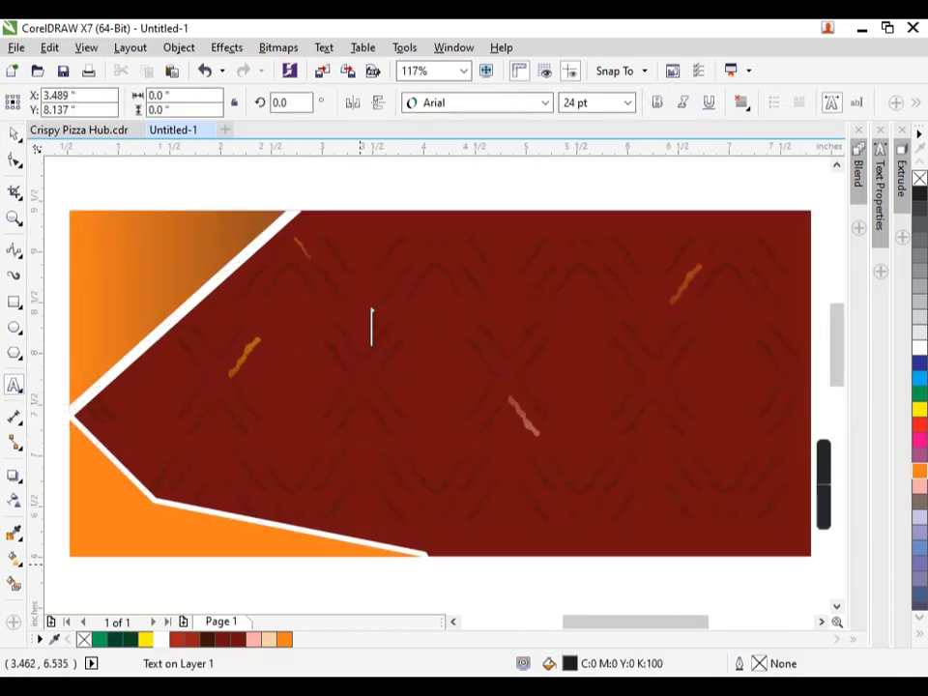
text(Sa)
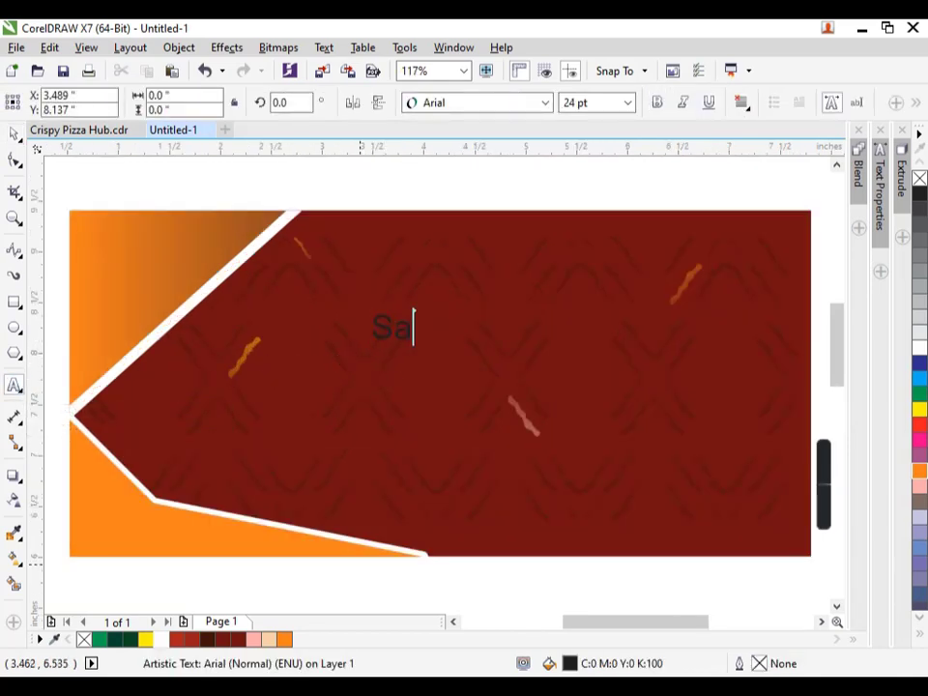
text(lad)
key(BackSpace)
key(BackSpace)
key(BackSpace)
text(ALAD DAY)
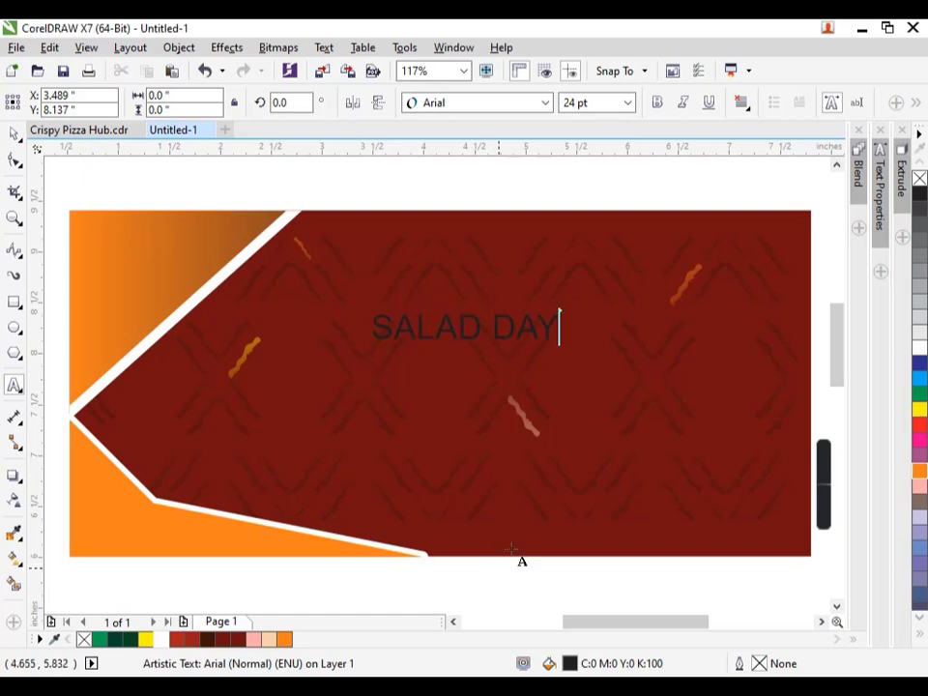
Move the SALAD DAY text to the banner's right half and enlarge it to about 42.9 pt.
click(15, 135)
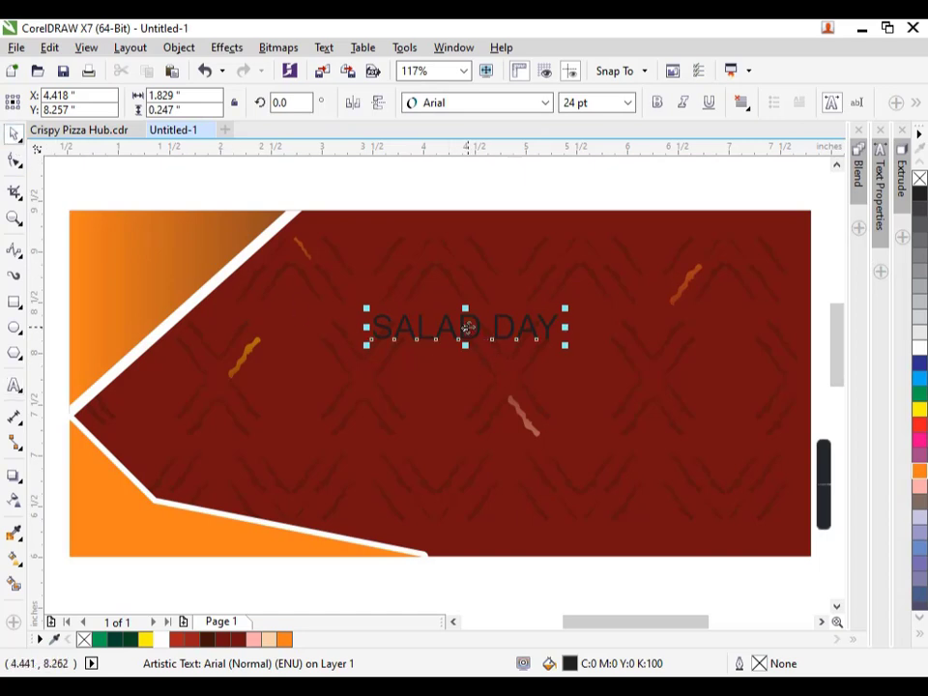
drag(465, 327, 632, 349)
drag(535, 367, 459, 432)
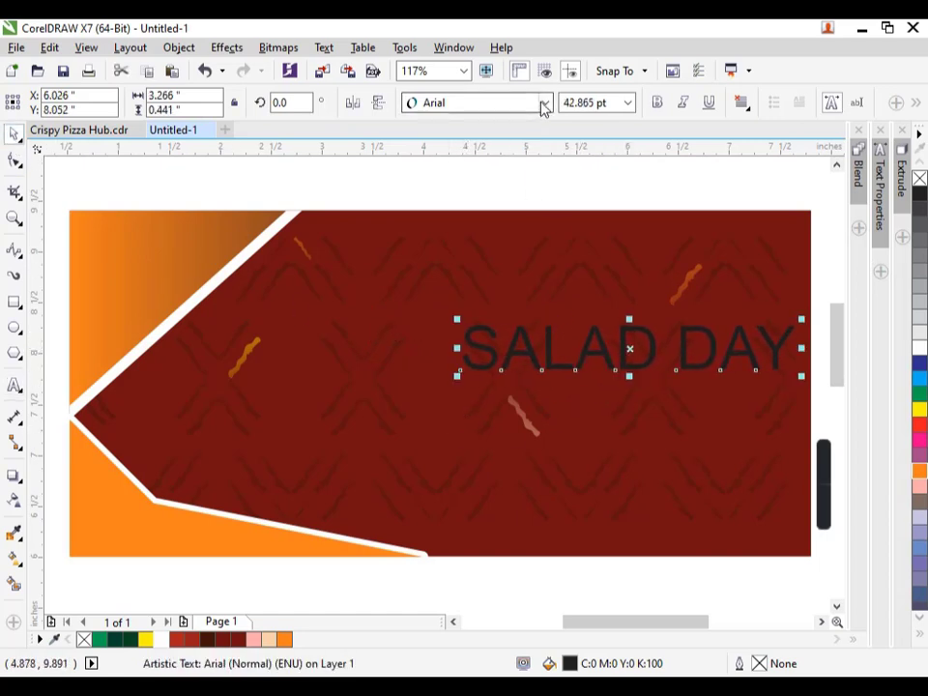
Try the Century751 No2 BT font on the SALAD DAY text.
click(546, 103)
scroll(542, 464, down, 6)
mouse_move(520, 511)
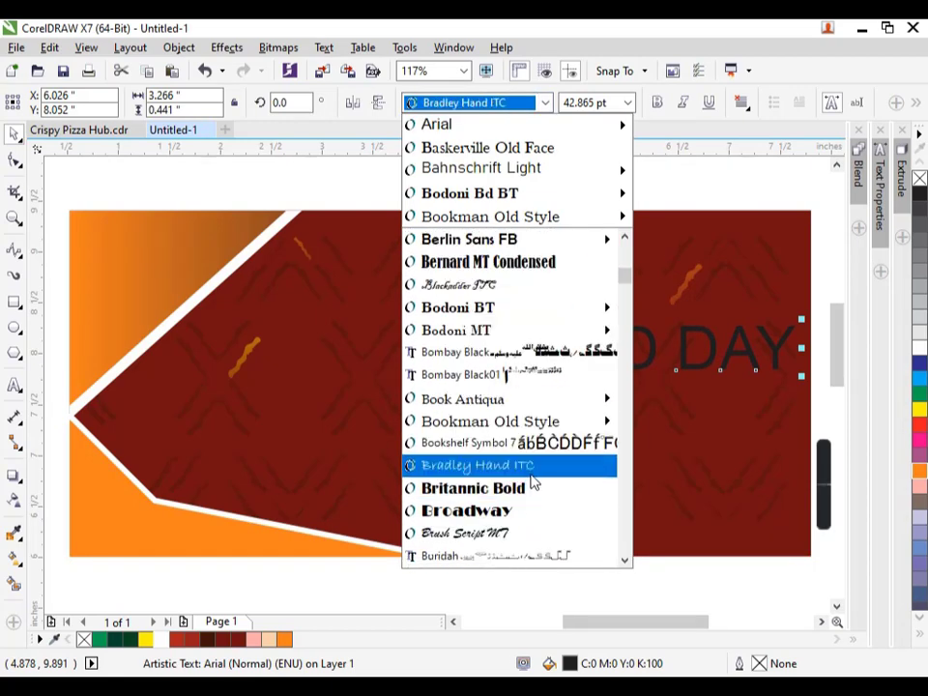
scroll(533, 482, down, 1)
scroll(529, 481, down, 1)
scroll(532, 493, down, 2)
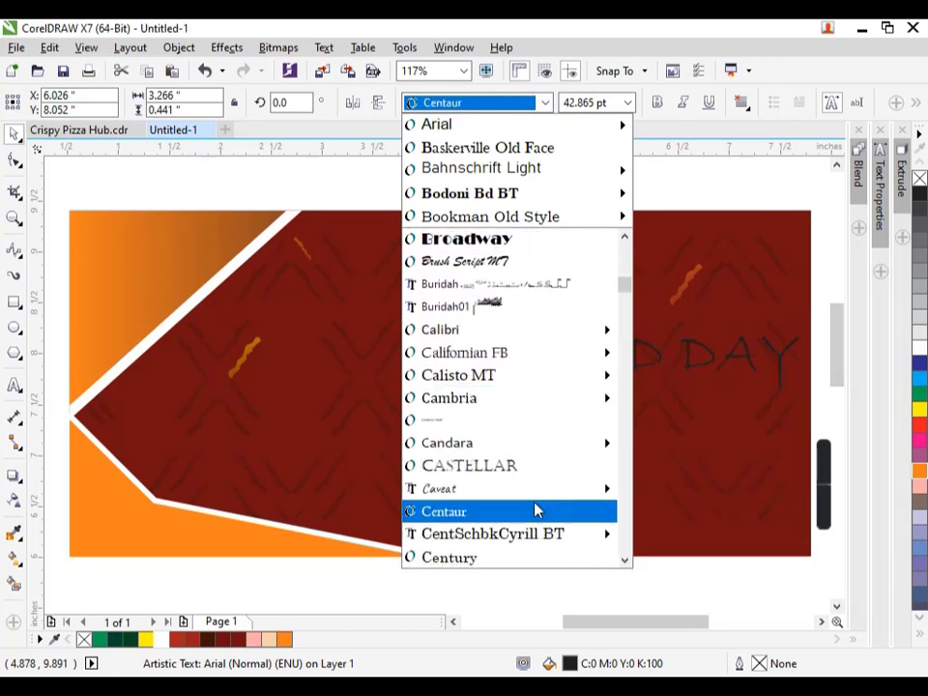
scroll(555, 584, down, 2)
mouse_move(548, 541)
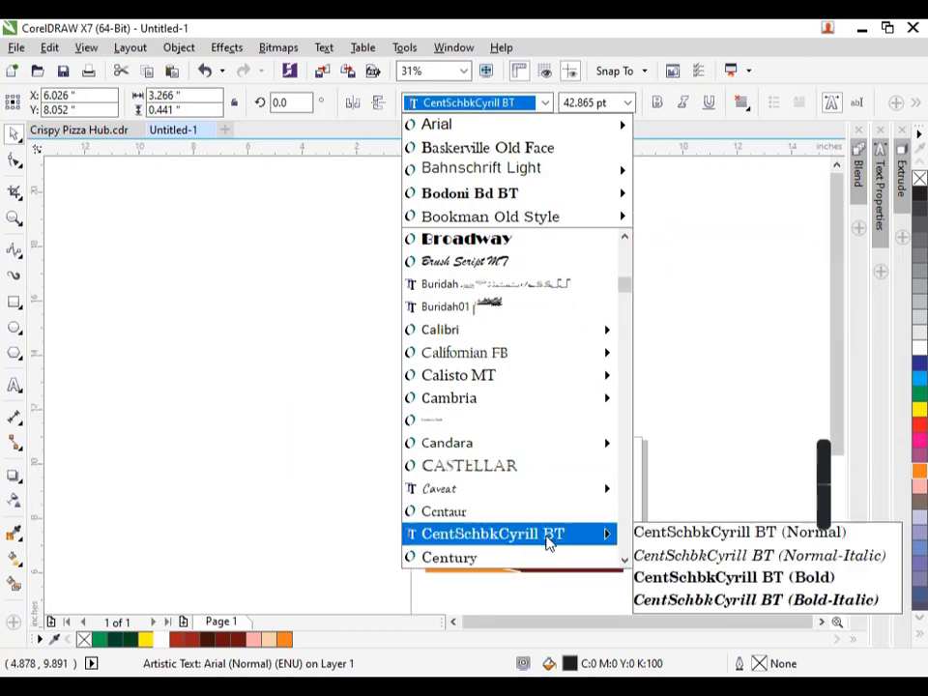
scroll(547, 540, down, 2)
click(544, 513)
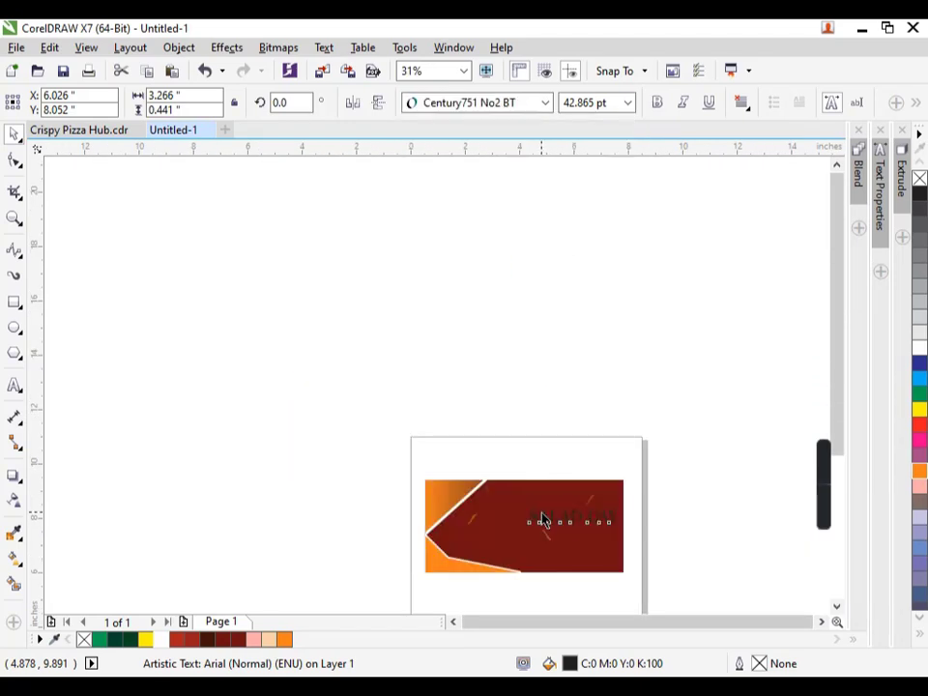
scroll(646, 542, up, 2)
key(F4)
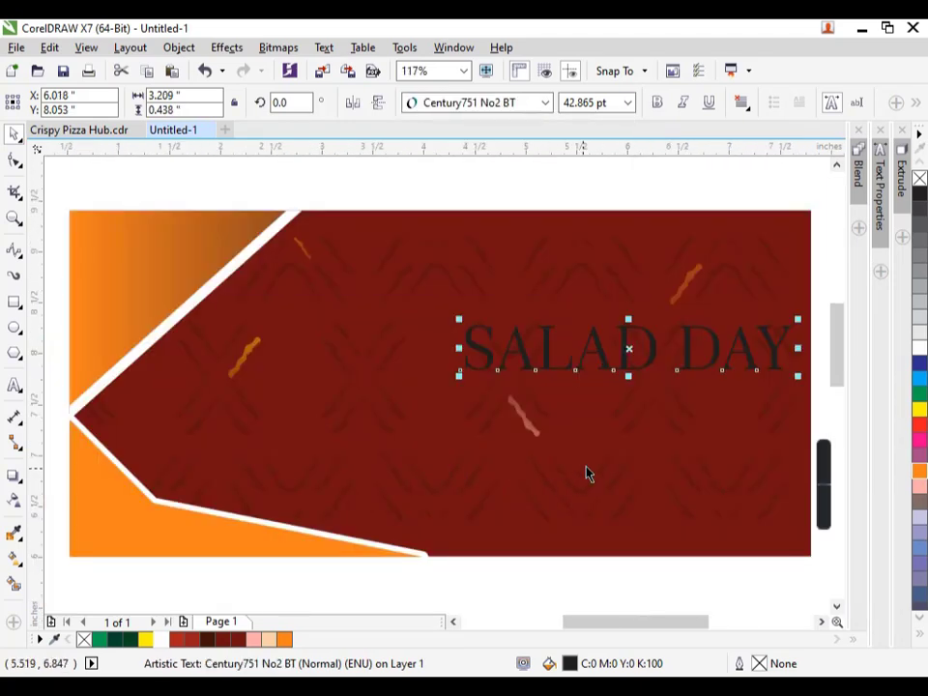
Change the SALAD DAY text's font to Coffistylove Personal Use.
click(518, 108)
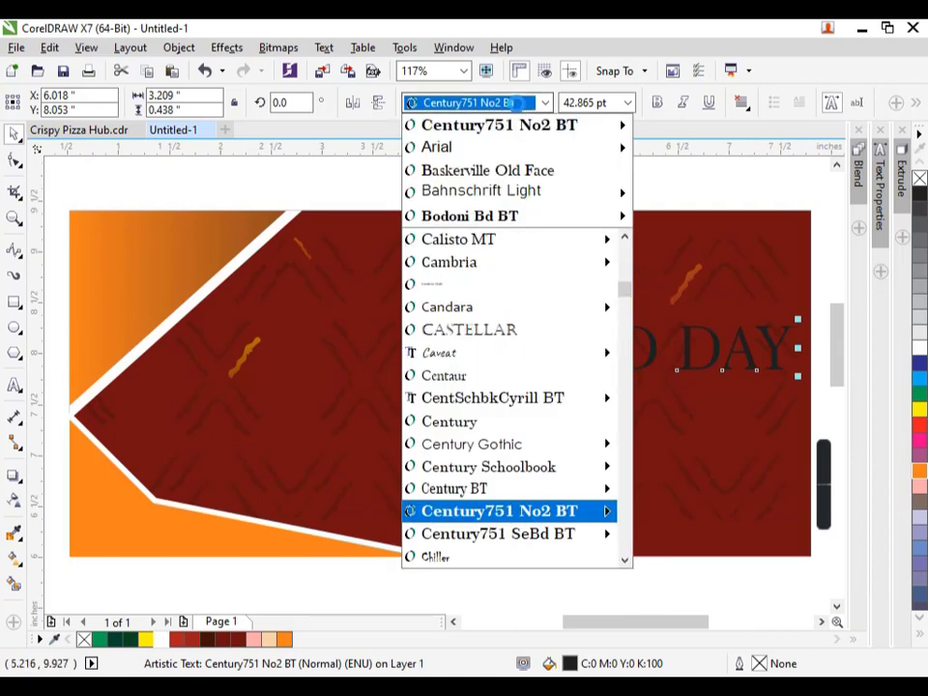
key(Down)
key(Down)
key(Down)
key(Down)
key(Down)
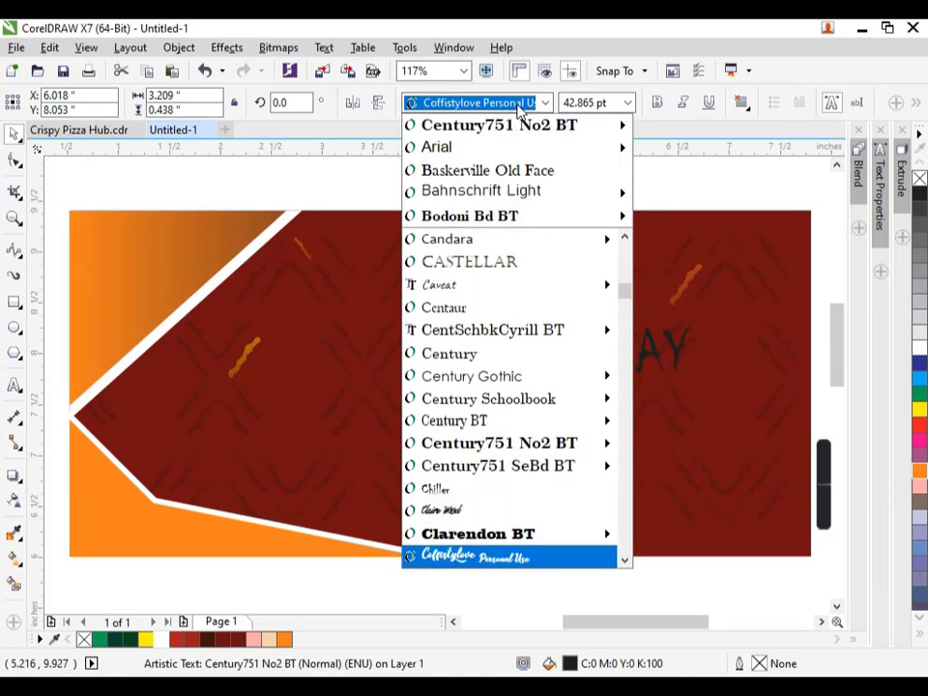
key(Return)
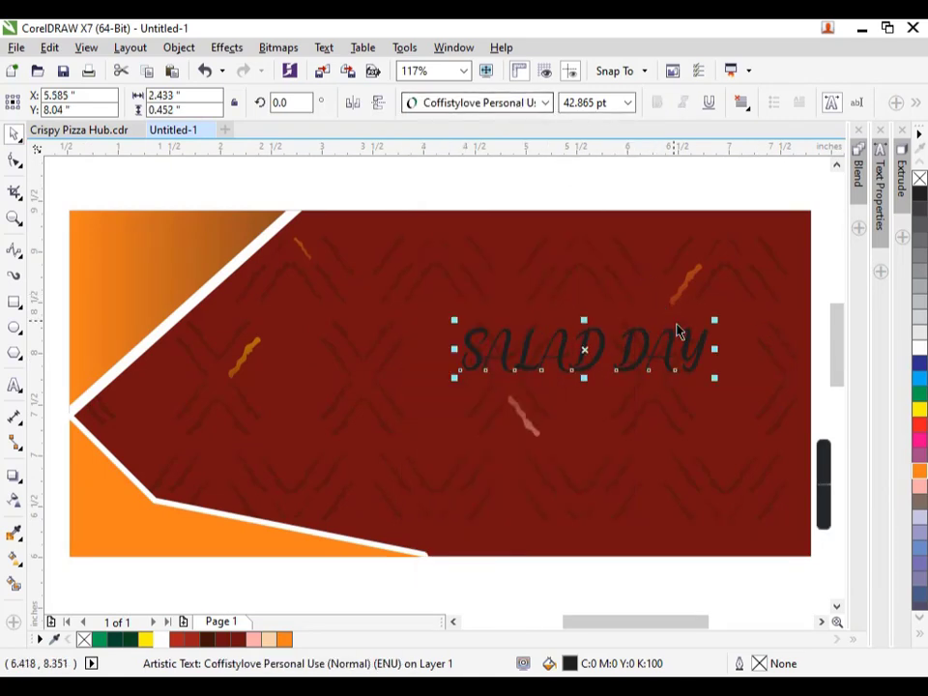
Enlarge the SALAD DAY text to about 54.6 pt, fill it with white and nudge it slightly left.
drag(720, 315, 778, 275)
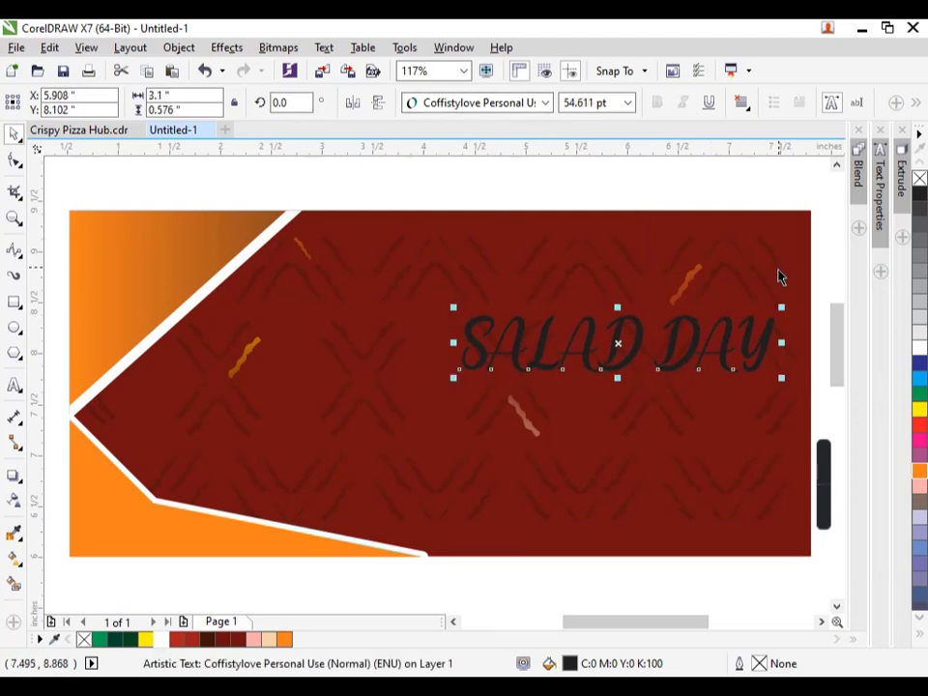
click(921, 352)
key(Left)
key(Left)
key(Left)
key(Left)
key(Left)
key(Left)
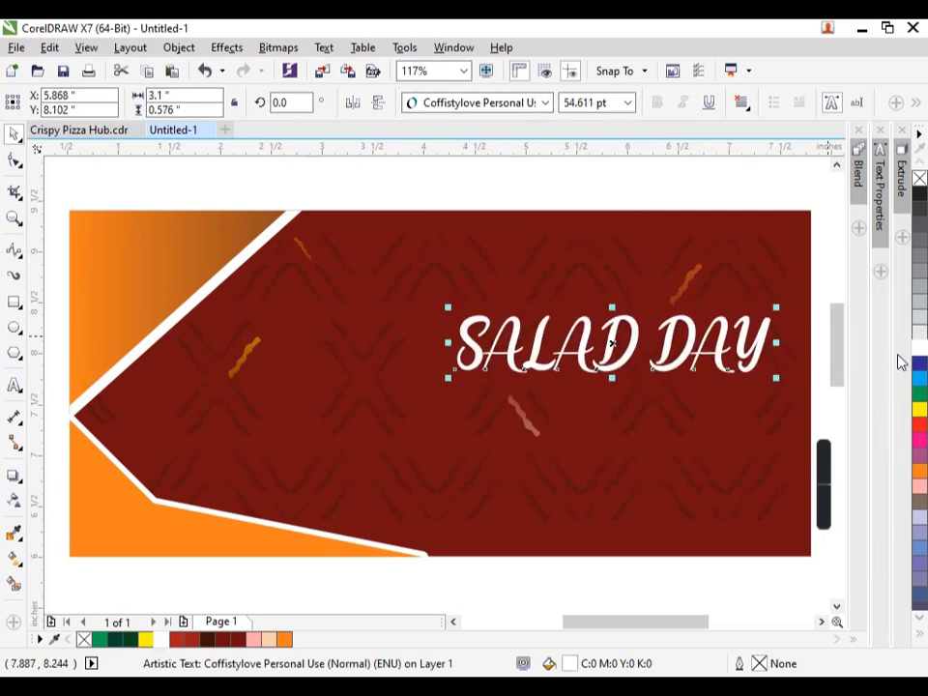
Set the font of the white SALAD DAY text to Comic Sans MS.
click(545, 102)
key(Down)
key(Down)
key(Down)
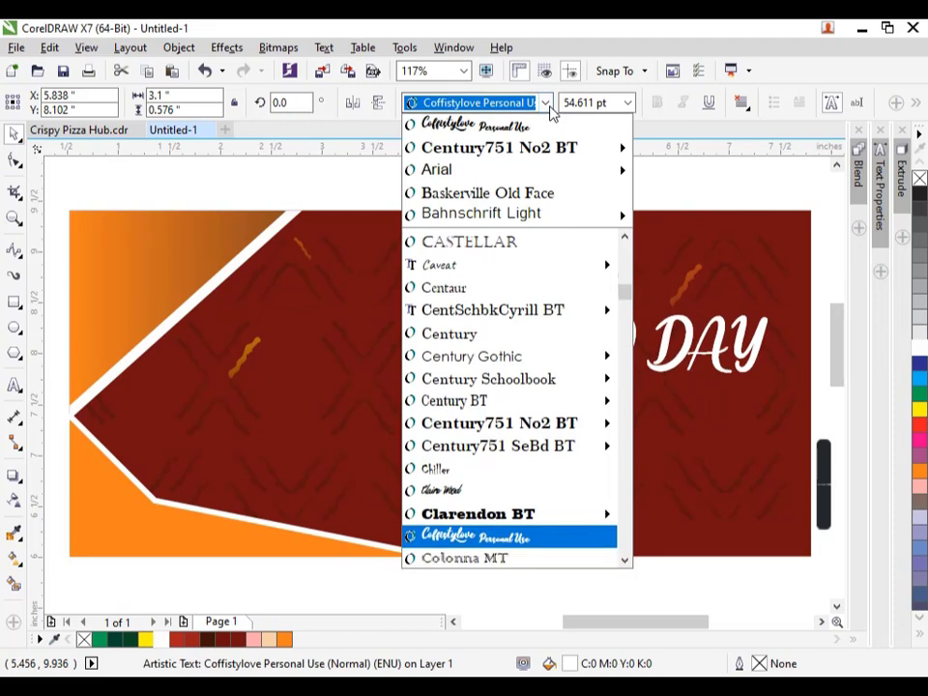
key(Up)
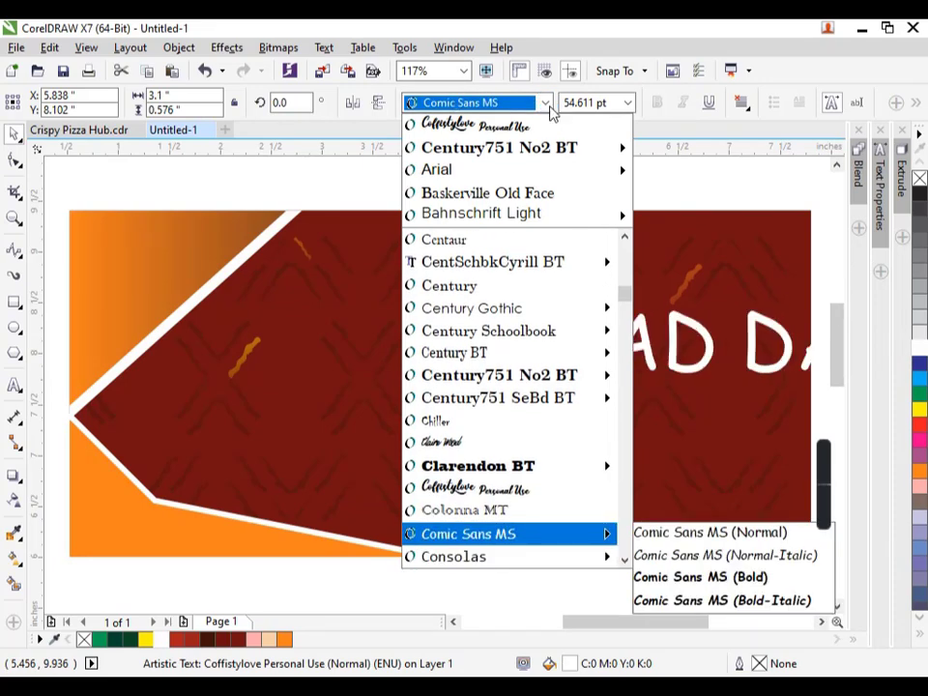
key(Return)
Shrink the SALAD DAY text to about 43.9 pt so it fits inside the banner's right half.
scroll(460, 429, down, 2)
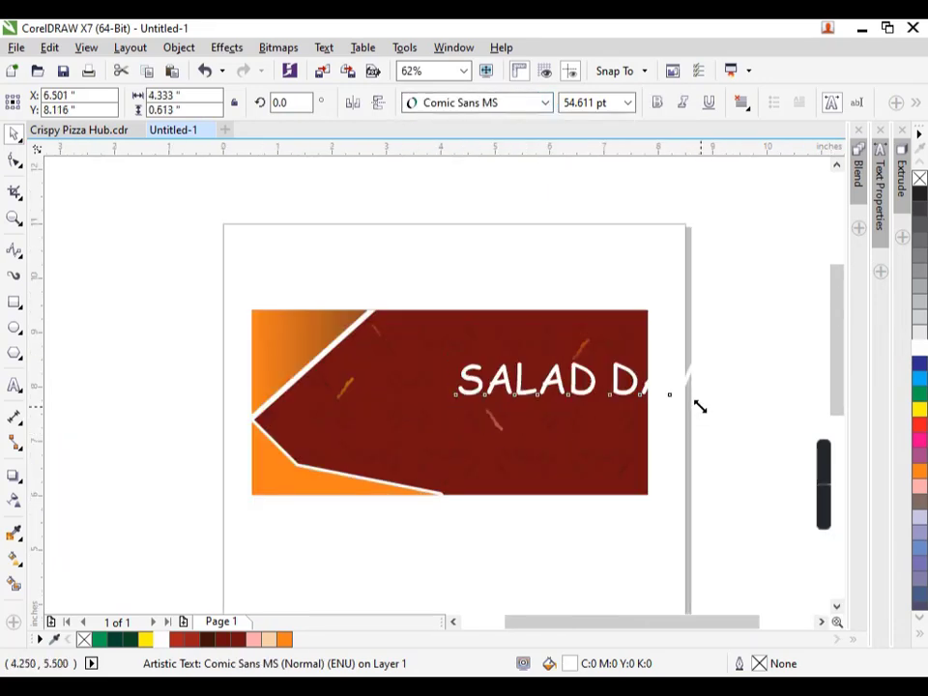
drag(700, 403, 617, 402)
scroll(591, 377, up, 2)
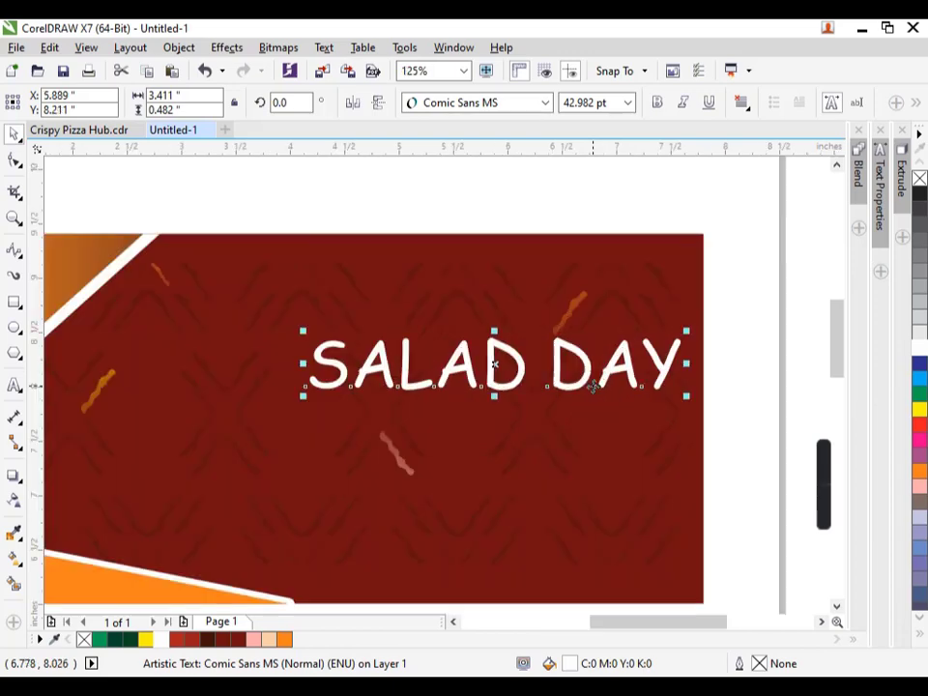
drag(779, 402, 789, 421)
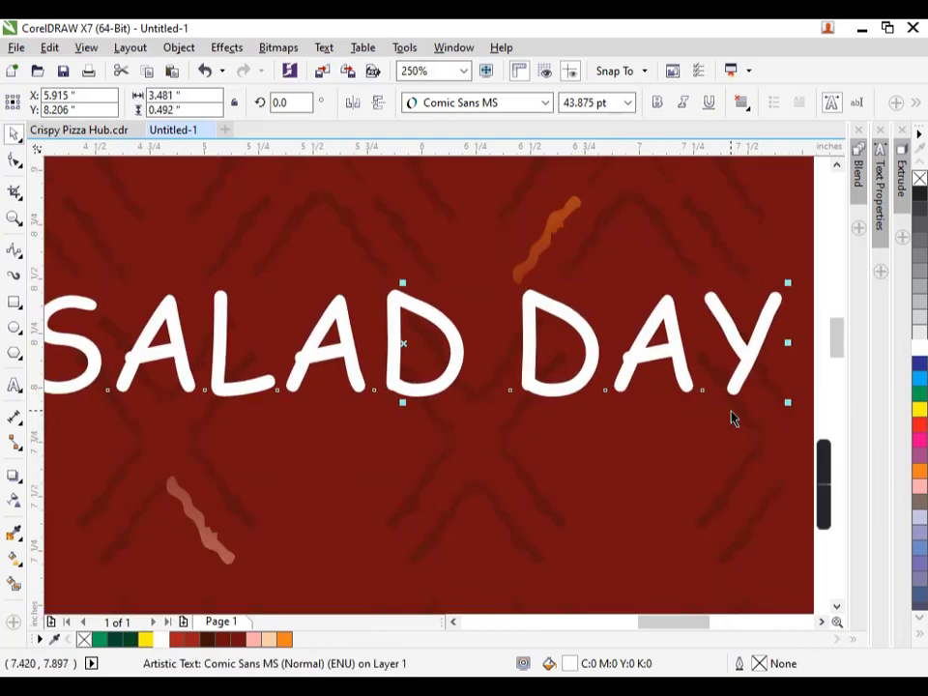
scroll(685, 377, down, 1)
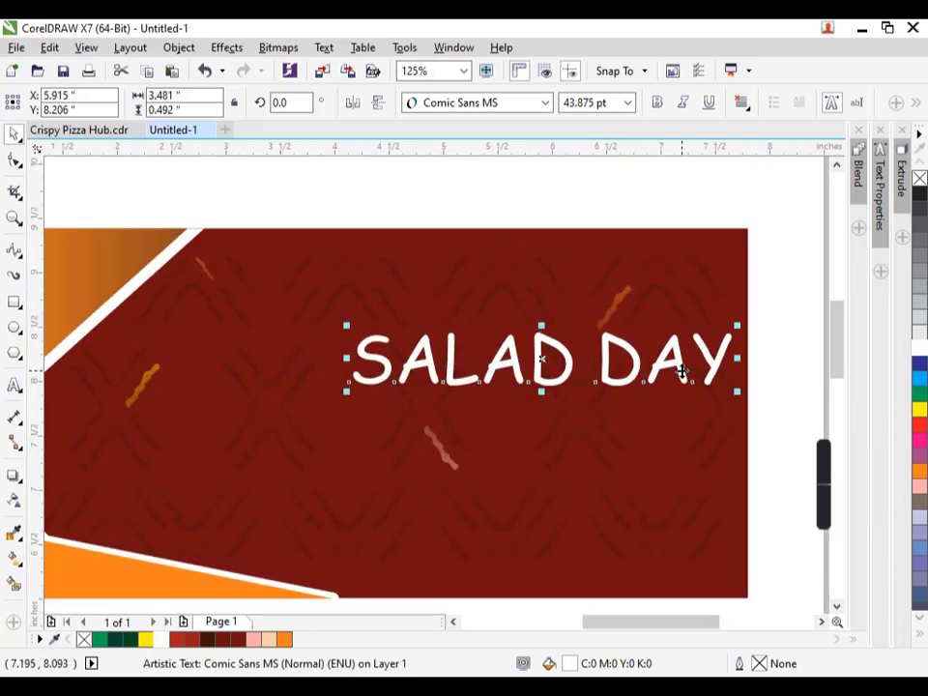
click(543, 198)
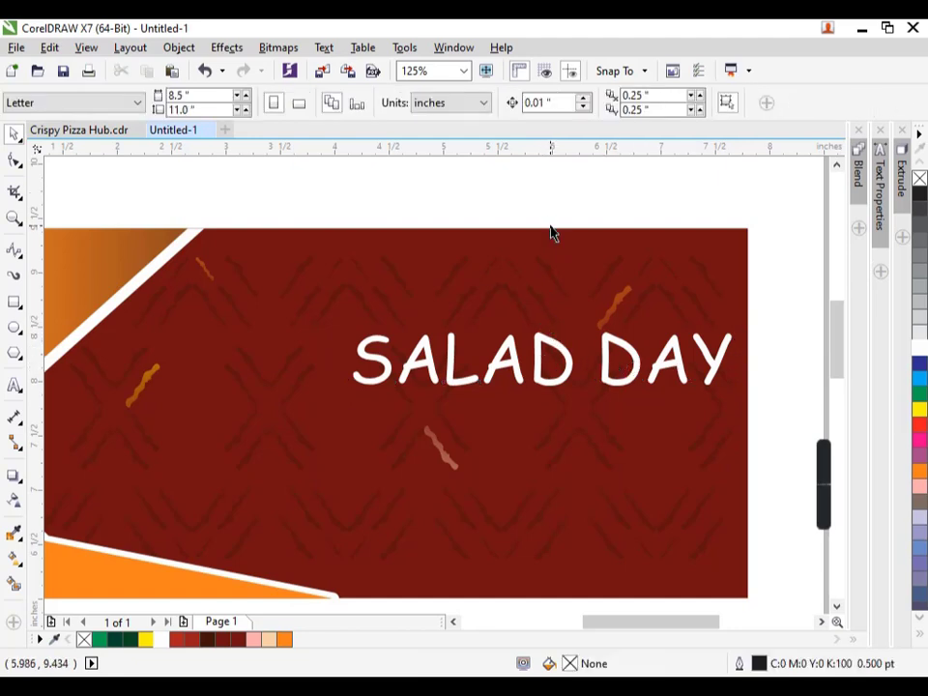
scroll(539, 240, down, 1)
scroll(539, 240, up, 1)
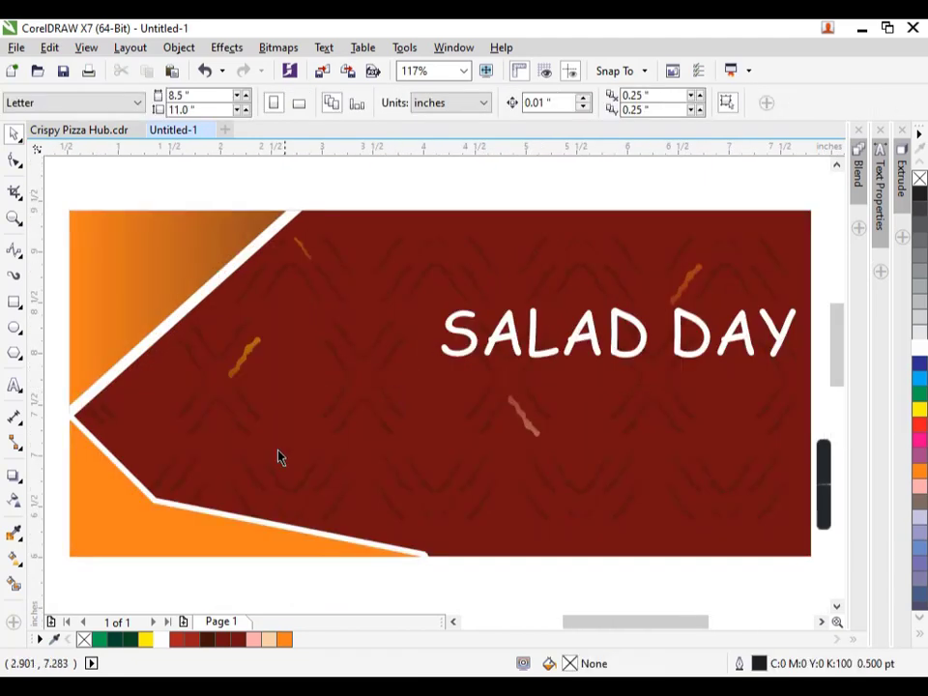
Reshape the lower orange shape by moving its inner corner node about 0.3 inches right and slightly down.
click(174, 532)
click(14, 161)
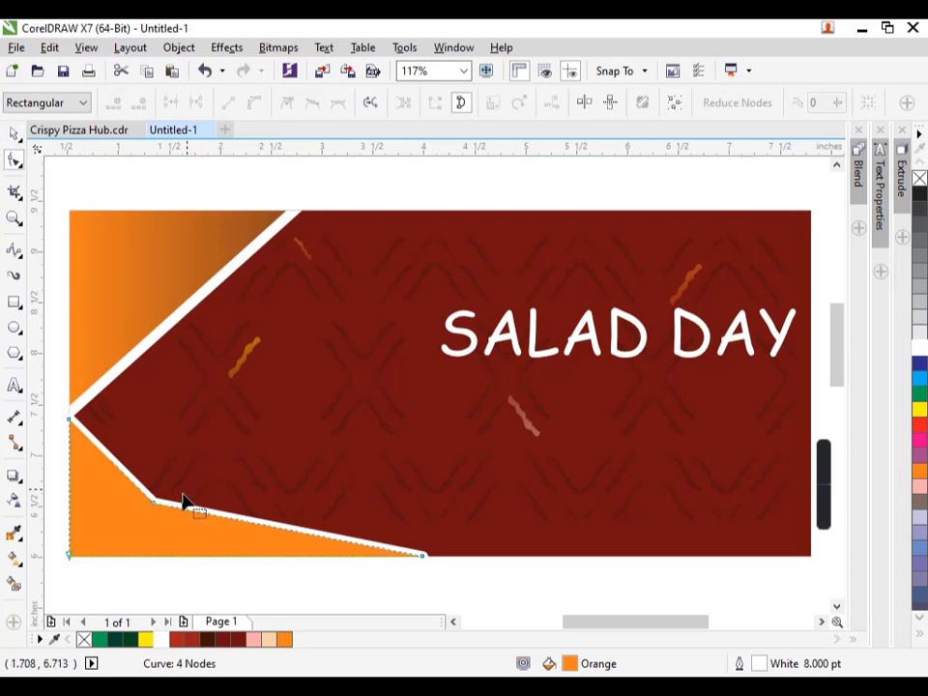
drag(151, 505, 180, 510)
key(space)
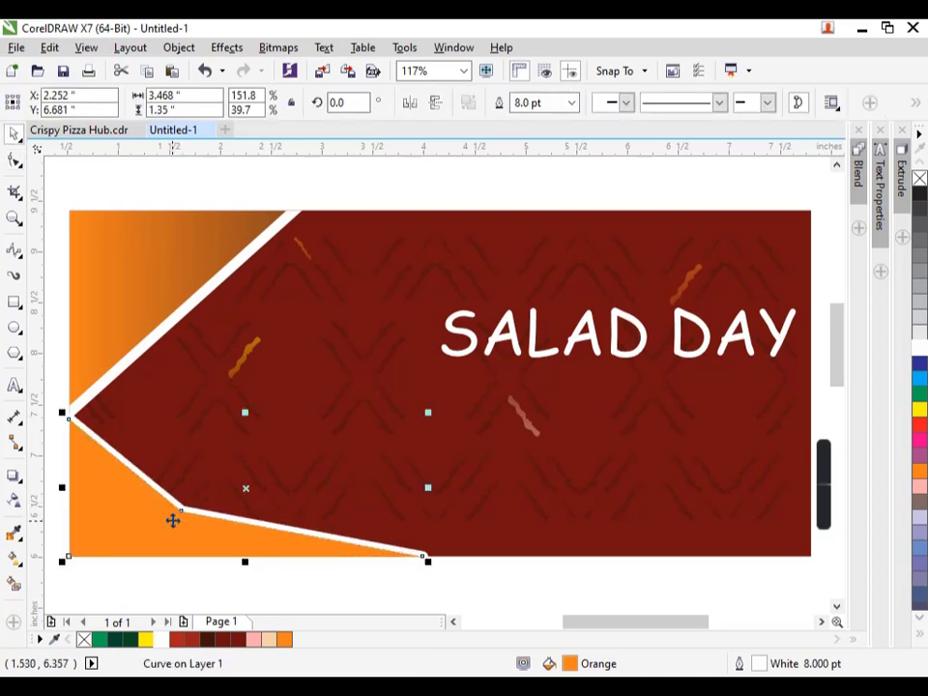
scroll(261, 432, down, 2)
click(384, 552)
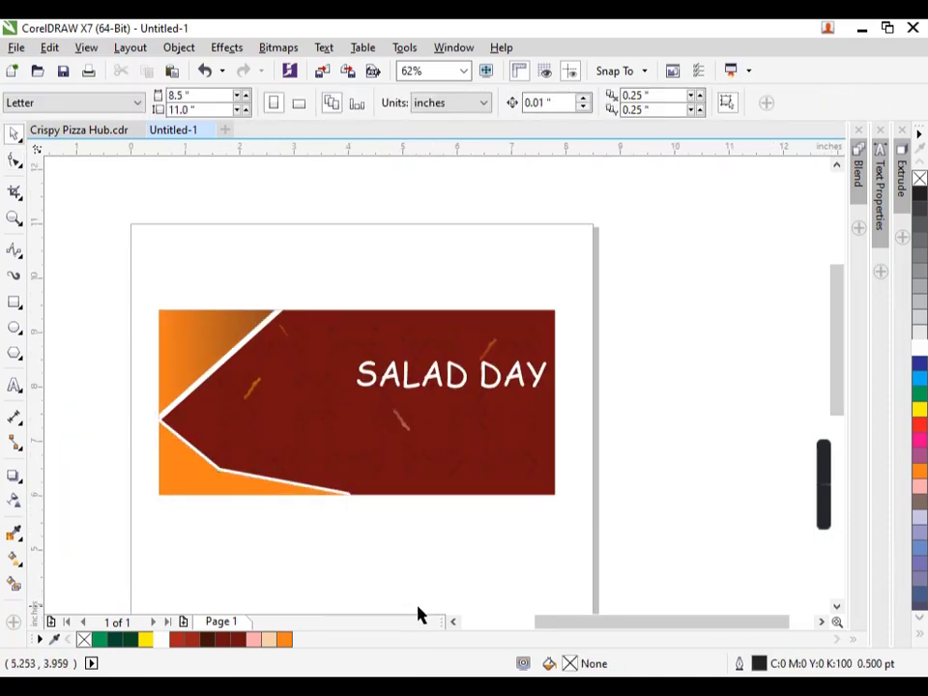
Copy the salad bowl image from Crispy Pizza Hub.cdr and paste it into the Untitled-1 document.
click(120, 128)
click(319, 295)
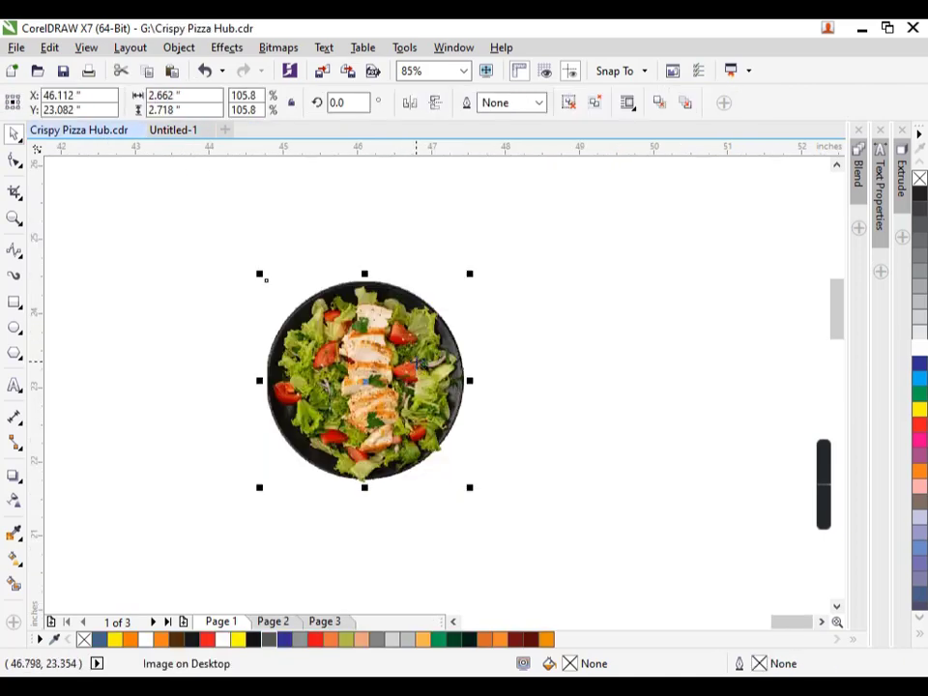
click(179, 130)
key(ctrl+v)
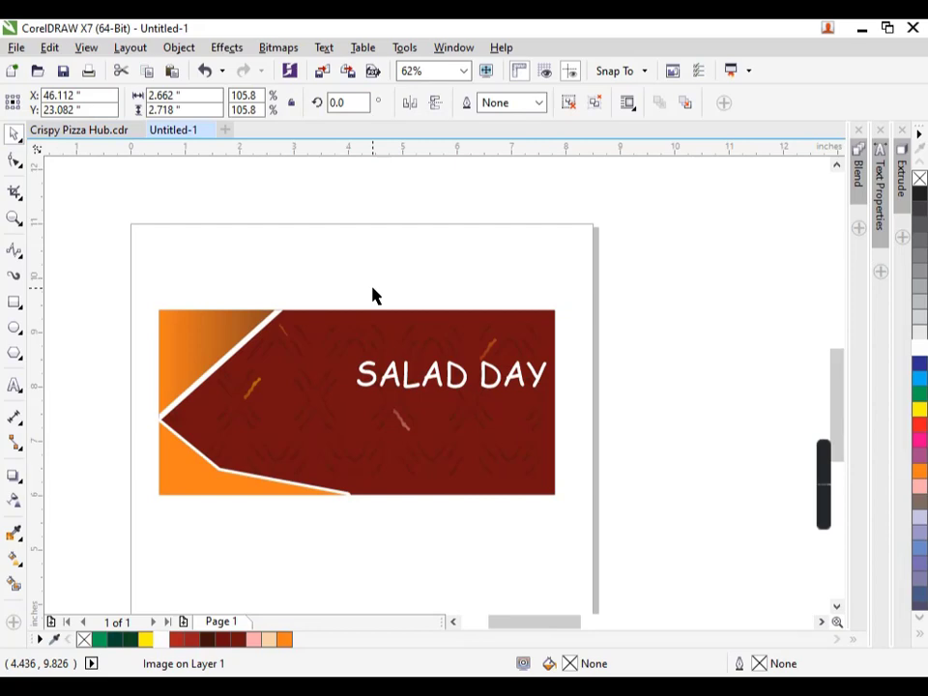
Place the salad bowl image over the orange shapes on the banner's left and size it to about 2.57 by 2.62 inches.
key(F4)
drag(789, 259, 97, 506)
key(shift+F4)
drag(372, 276, 321, 326)
drag(288, 414, 288, 393)
drag(324, 504, 443, 509)
drag(363, 263, 369, 256)
key(Right)
key(Right)
key(Right)
key(Up)
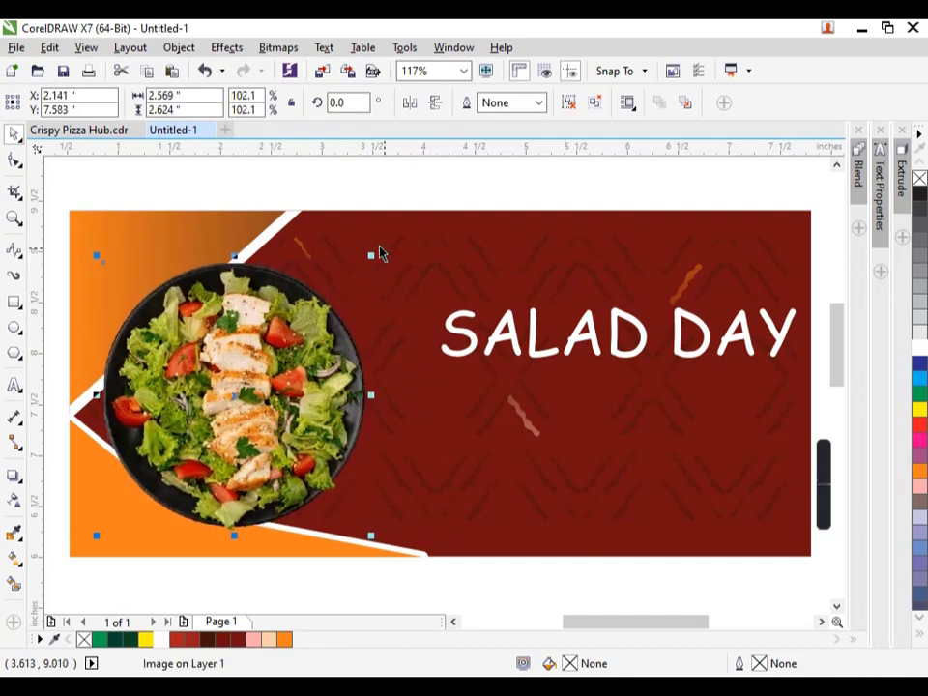
Draw a right-pointing arrow in the upper orange triangle and a double-headed corner arrow about 0.93 by 0.85 inches beside it.
click(23, 392)
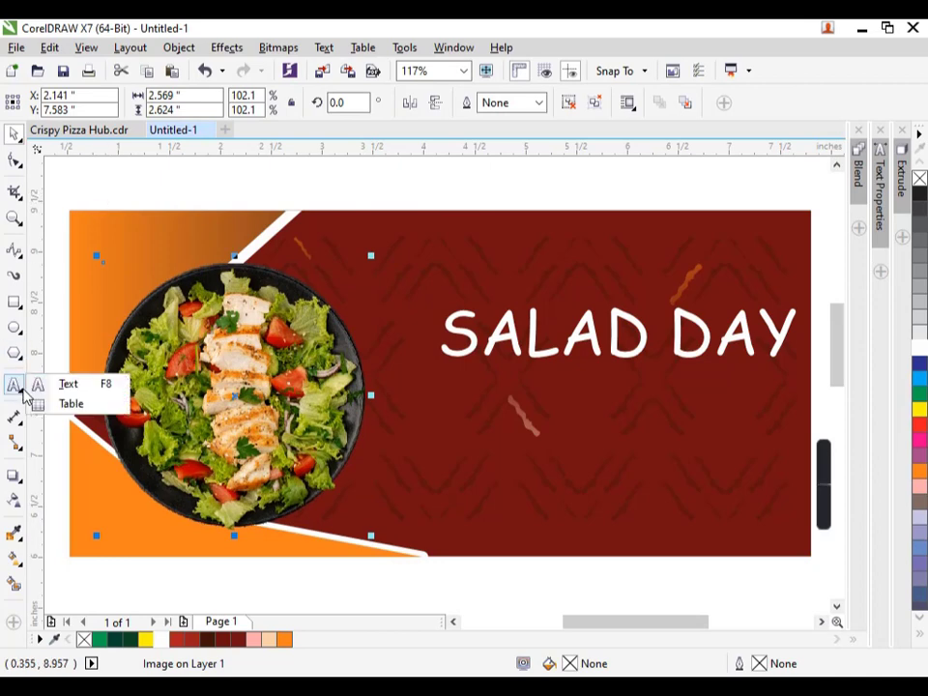
click(16, 358)
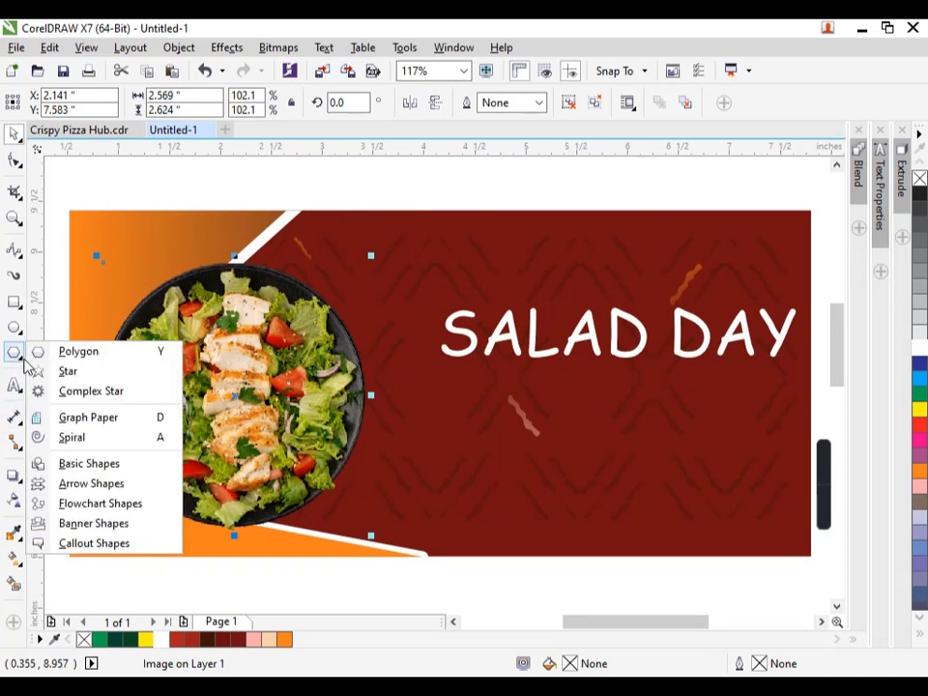
click(60, 485)
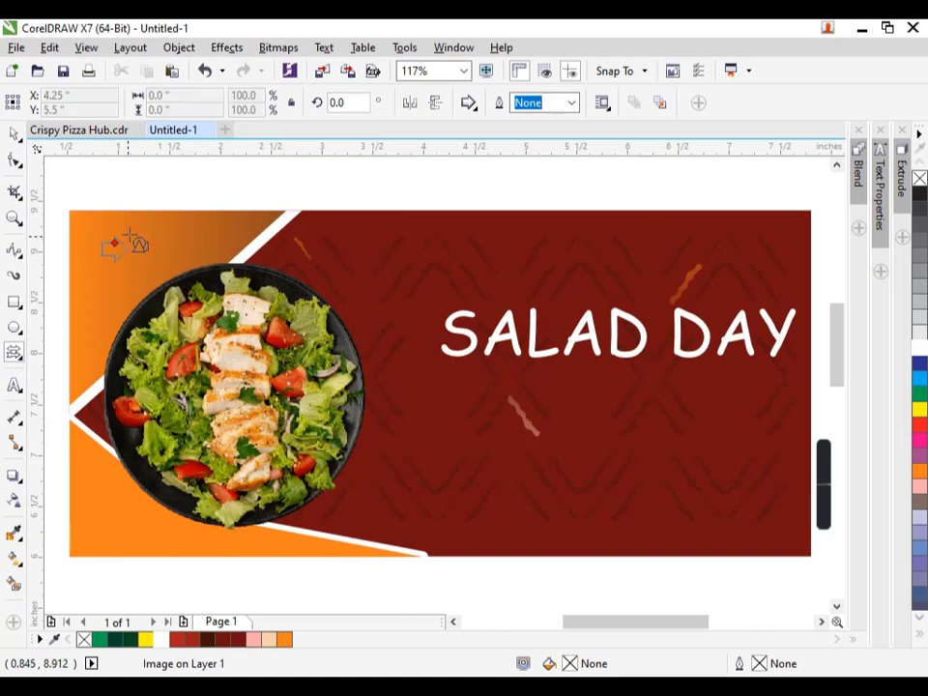
drag(128, 234, 170, 222)
click(475, 109)
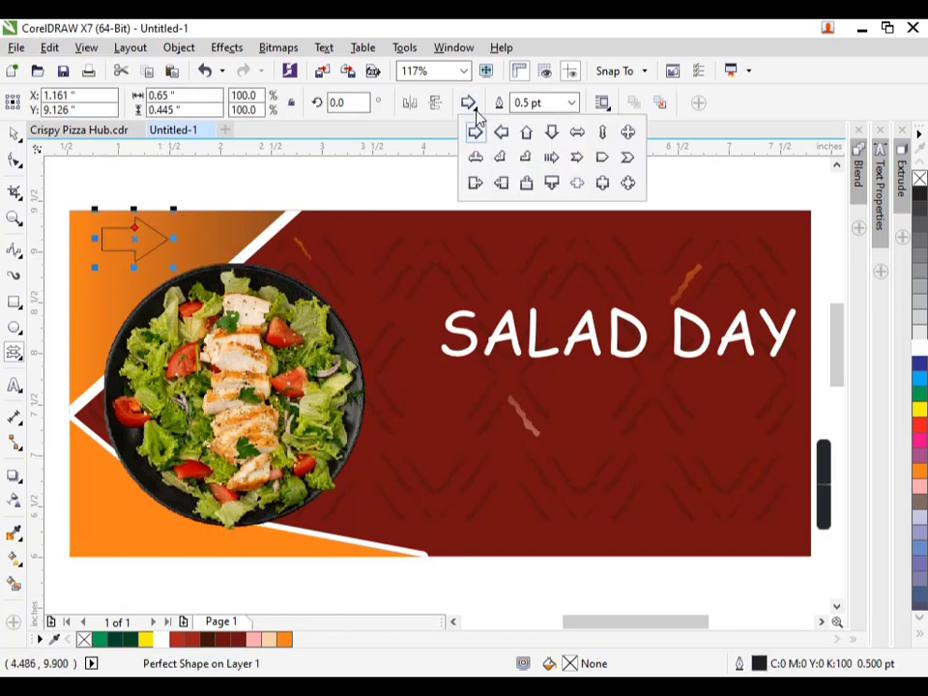
click(522, 159)
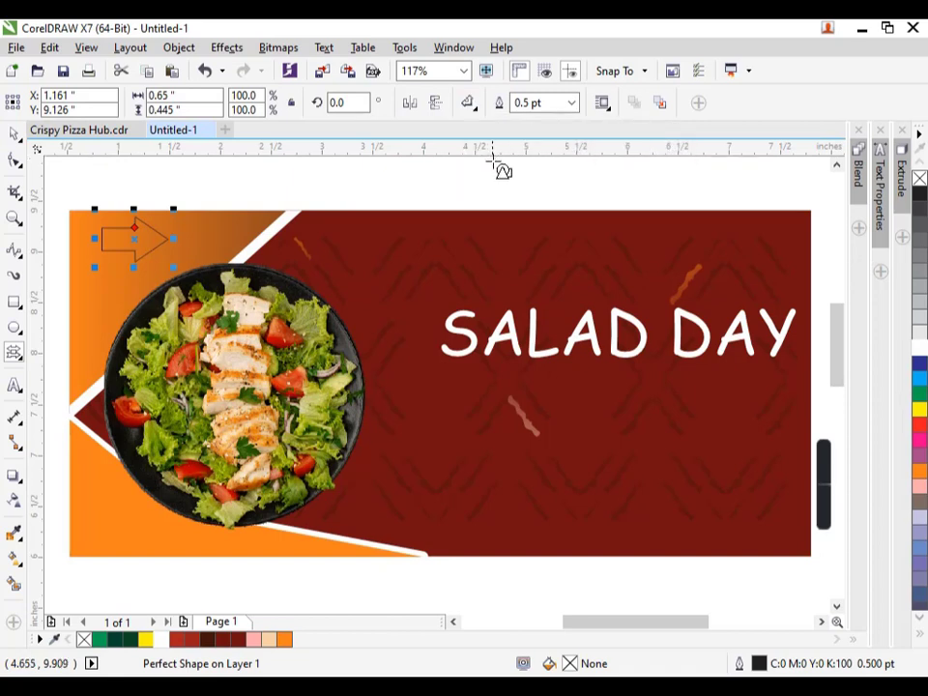
drag(258, 189, 340, 279)
Delete the right-pointing arrow from the upper orange triangle.
click(16, 135)
click(165, 253)
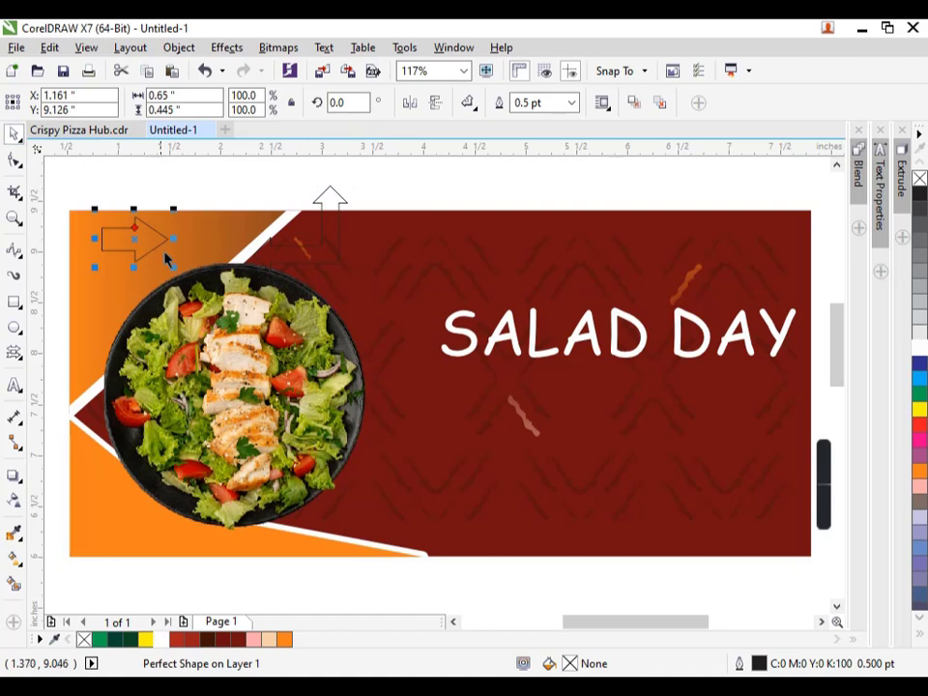
key(Delete)
Flip and shrink the corner arrow to about 0.48 by 0.44 inches and move it into the upper orange triangle.
click(337, 257)
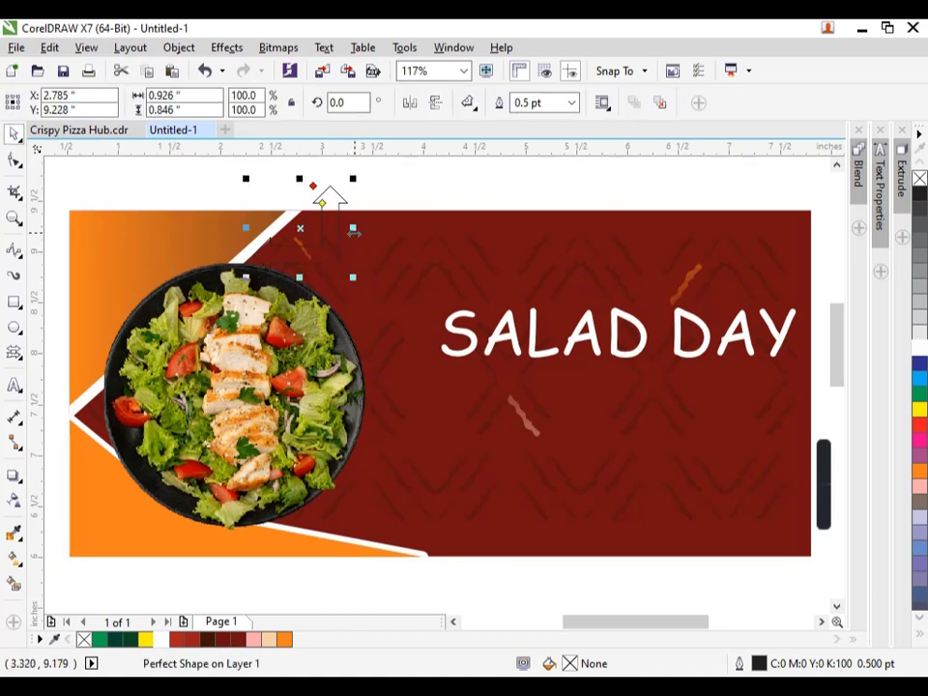
drag(353, 279, 210, 179)
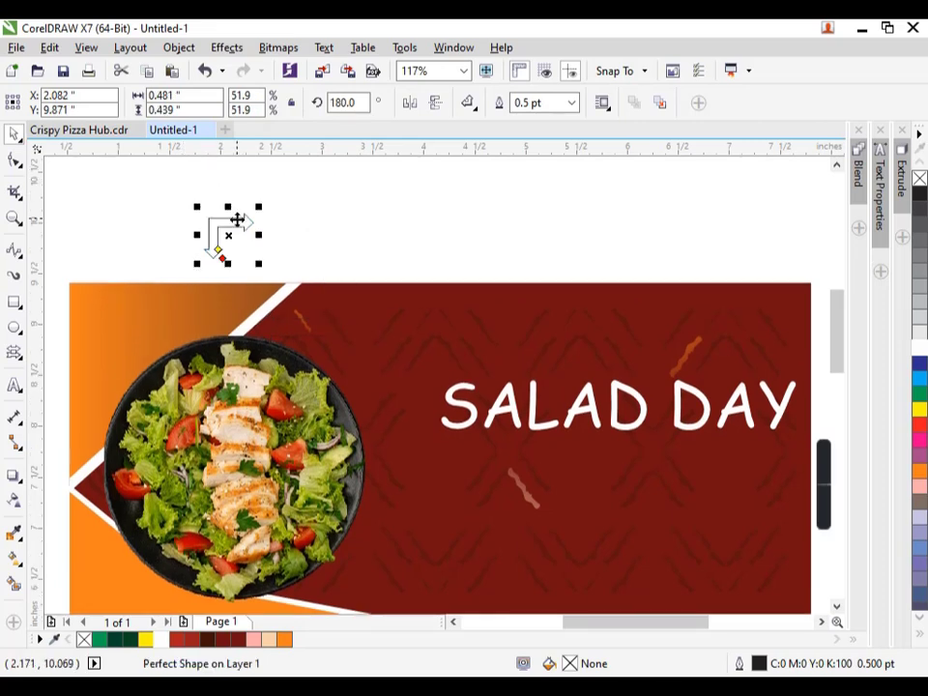
drag(210, 253, 114, 348)
scroll(114, 348, up, 4)
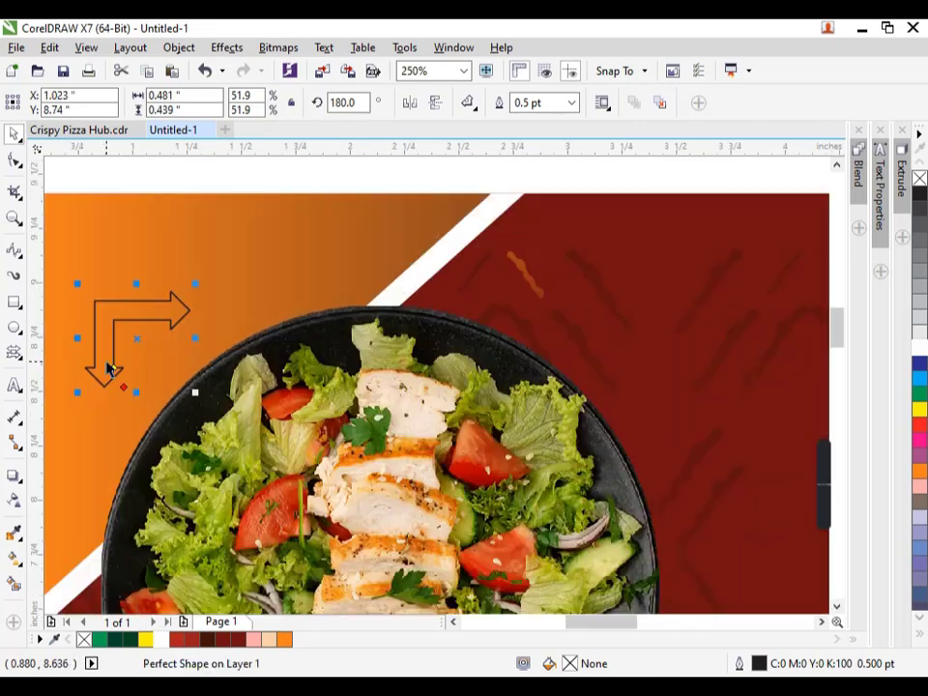
Rotate the corner arrow to about 205 degrees, then fill it with white and remove its outline.
click(169, 327)
drag(203, 295, 178, 277)
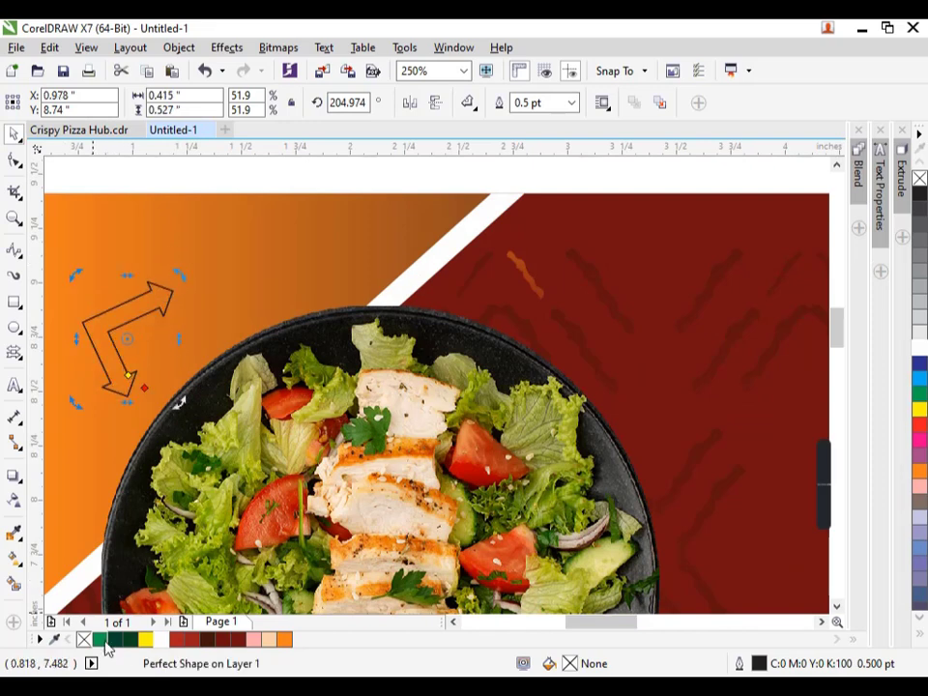
click(160, 639)
right_click(84, 639)
scroll(249, 370, down, 2)
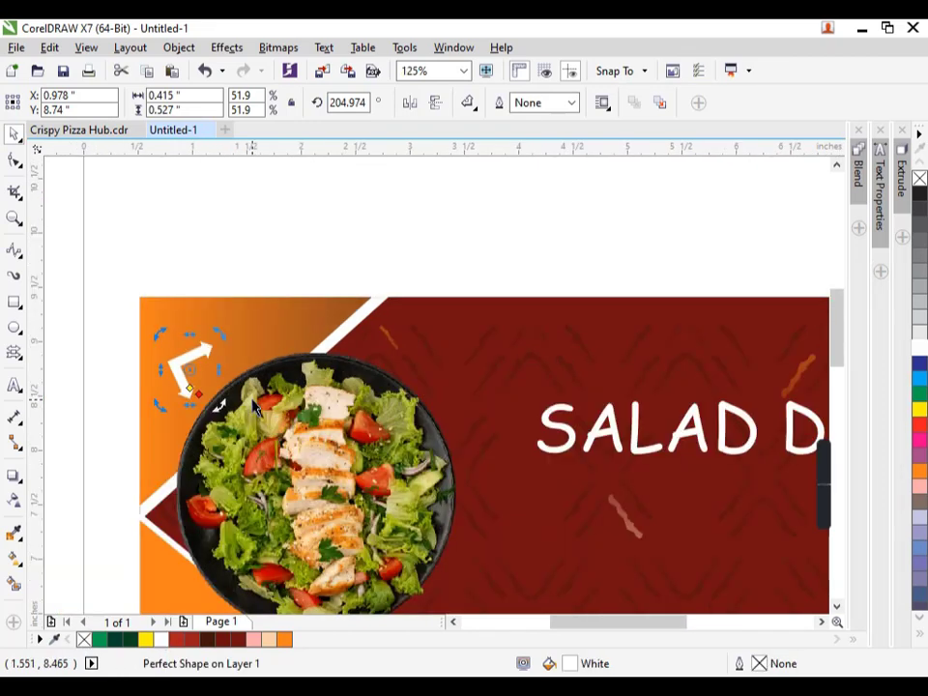
Apply a gradual transparency to the white corner arrow in the upper orange triangle.
click(14, 499)
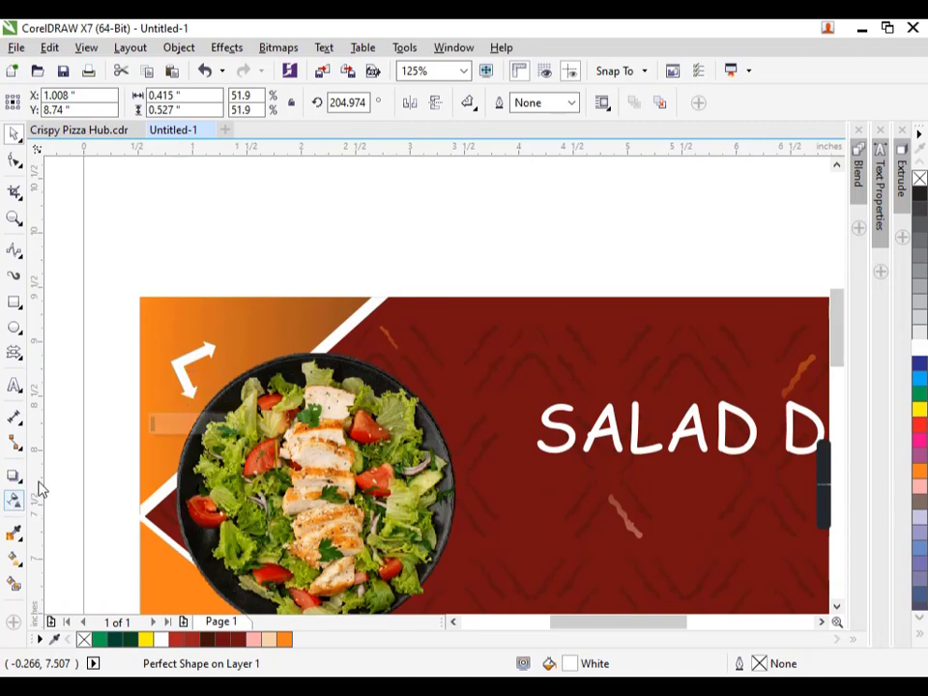
drag(125, 315, 212, 209)
key(space)
click(84, 348)
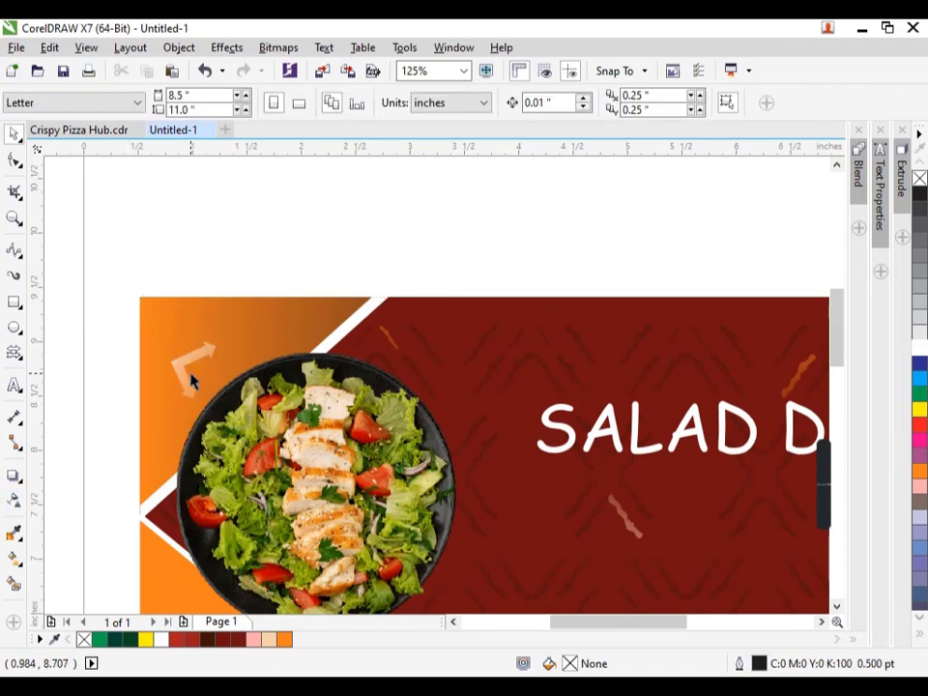
Enlarge the corner arrow to about 0.57 by 0.73 inches and nudge it slightly to the right.
scroll(197, 343, up, 2)
click(197, 342)
drag(255, 301, 266, 278)
key(Right)
key(Right)
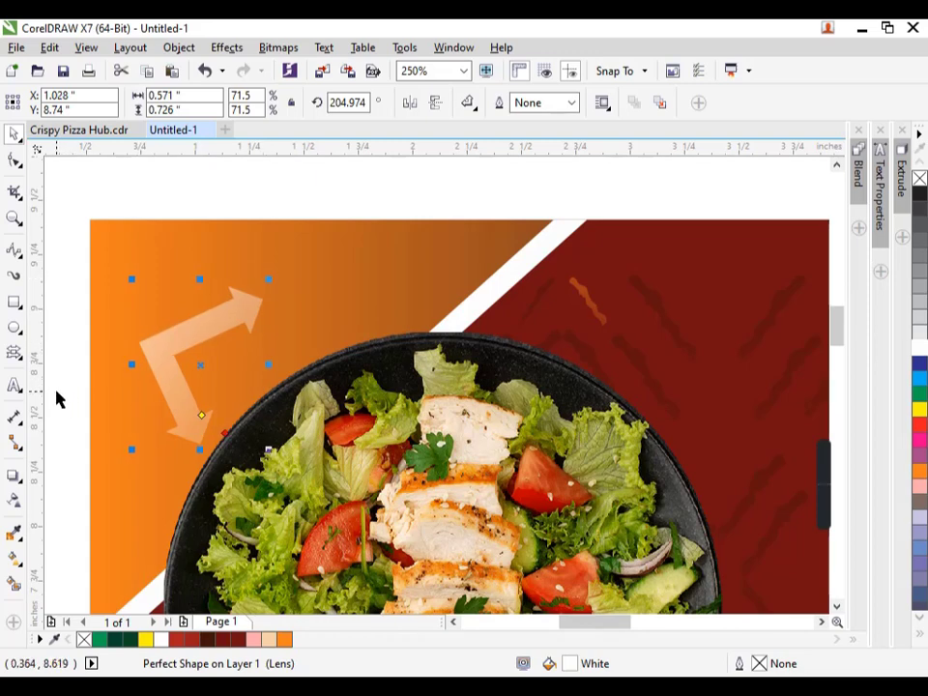
click(56, 399)
Add the artistic text "9.99$" above the corner arrow.
click(15, 385)
click(203, 285)
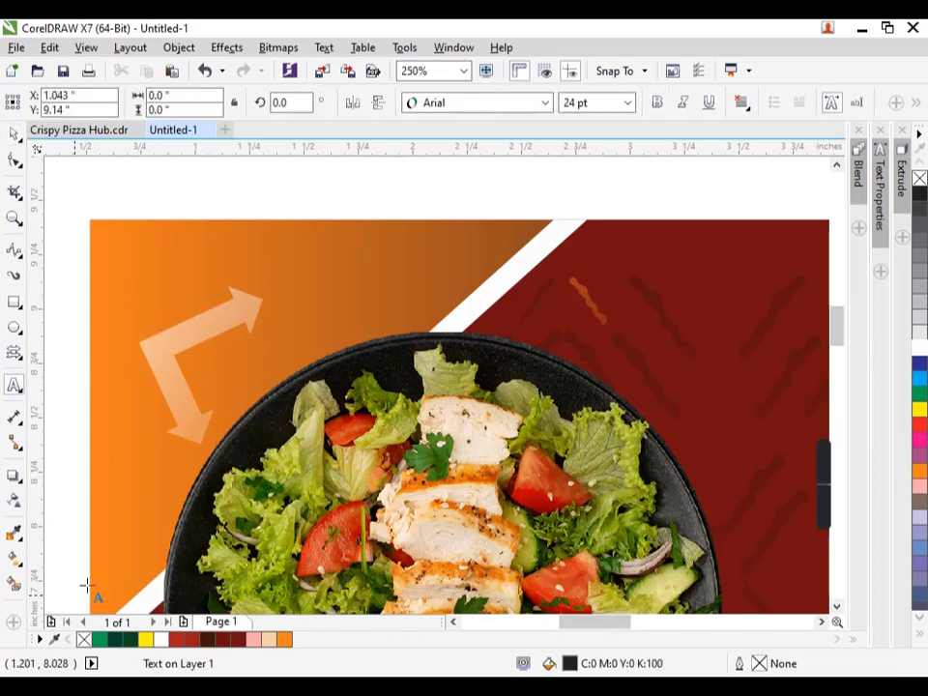
text(9.)
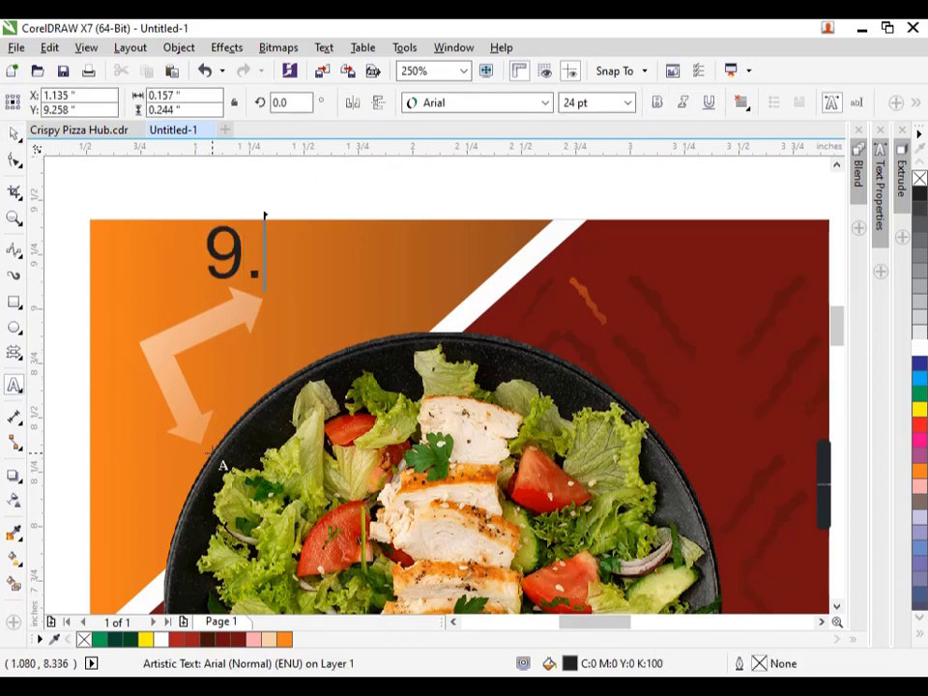
text(99)
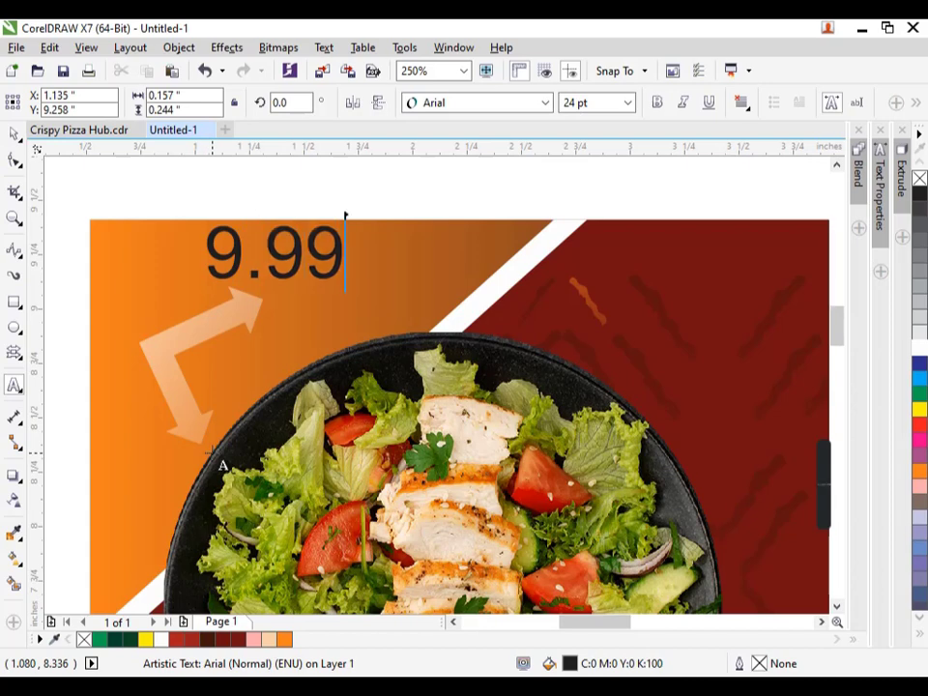
text($)
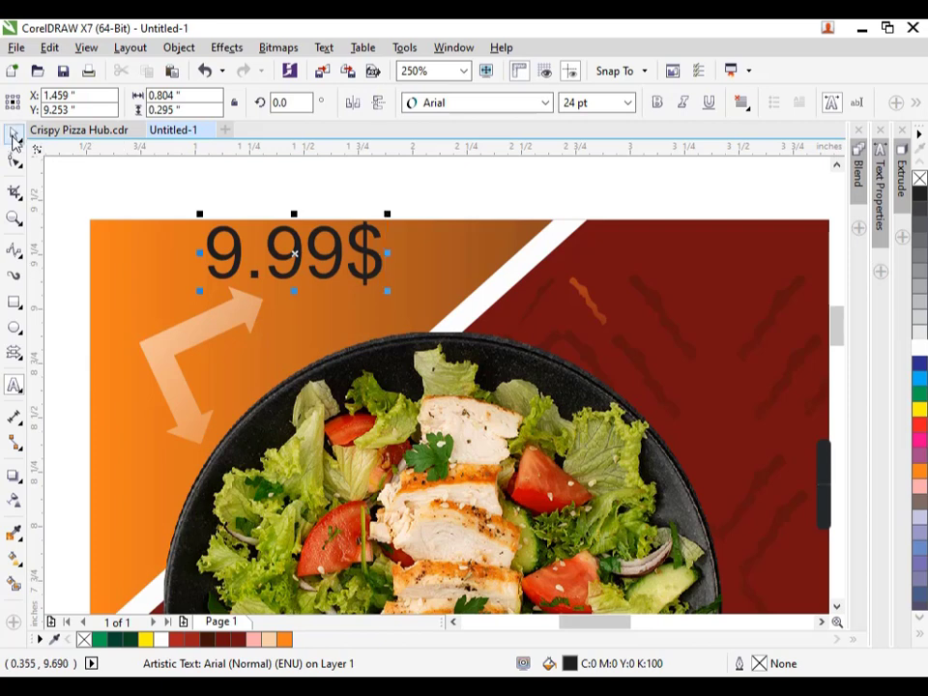
Shrink the price text to about 11 pt, place it above the salad bowl and fill it with white.
click(15, 134)
drag(391, 290, 356, 315)
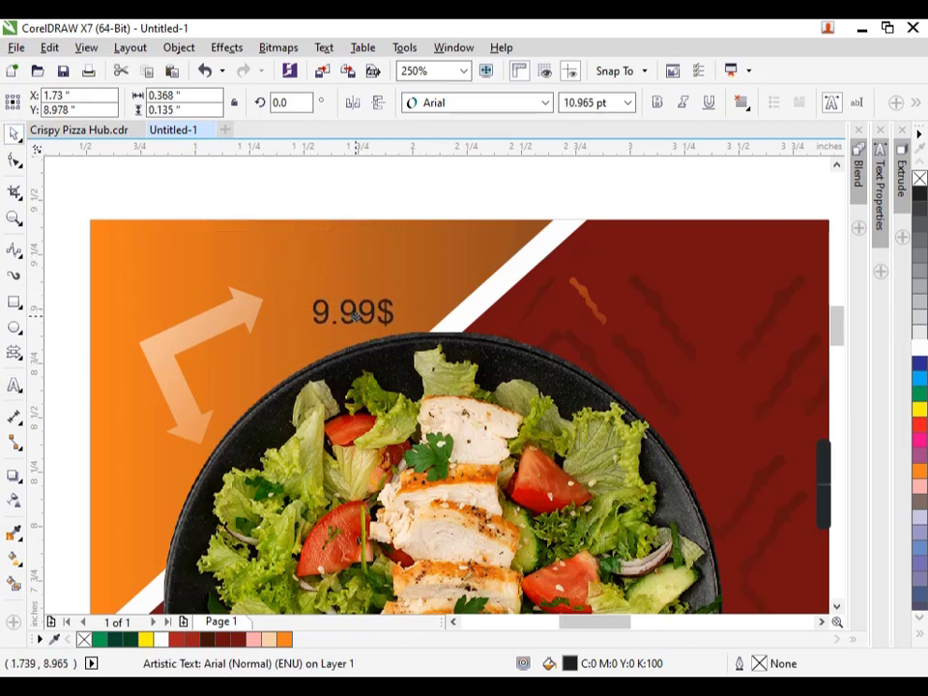
click(161, 640)
scroll(335, 324, up, 2)
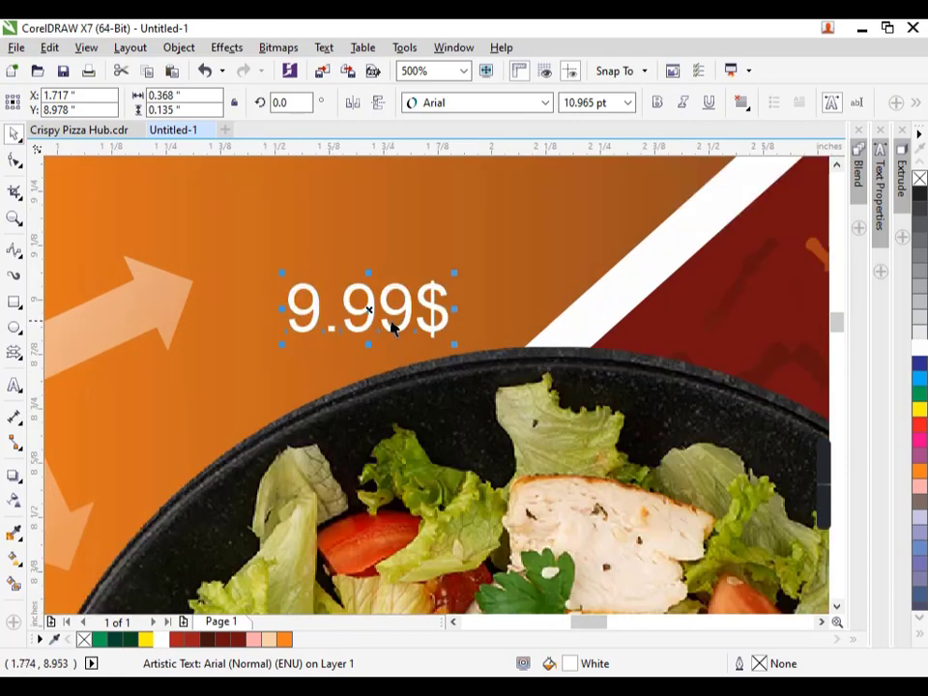
Duplicate the price text up and to the left, and replace the copy's wording with "RS.".
drag(370, 309, 281, 277)
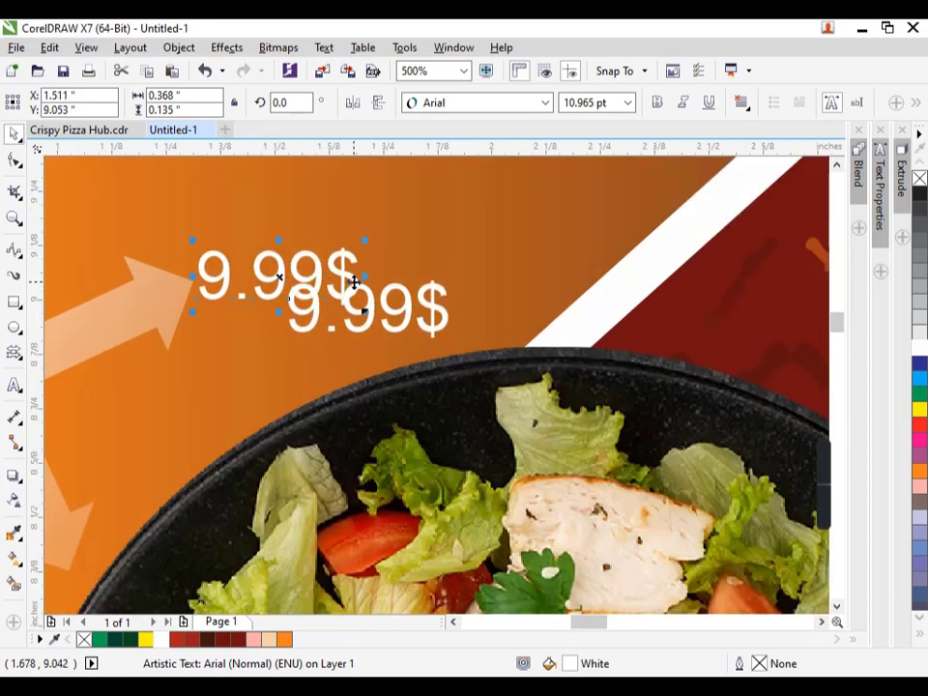
drag(354, 281, 281, 288)
double_click(355, 281)
drag(357, 269, 198, 271)
text(r)
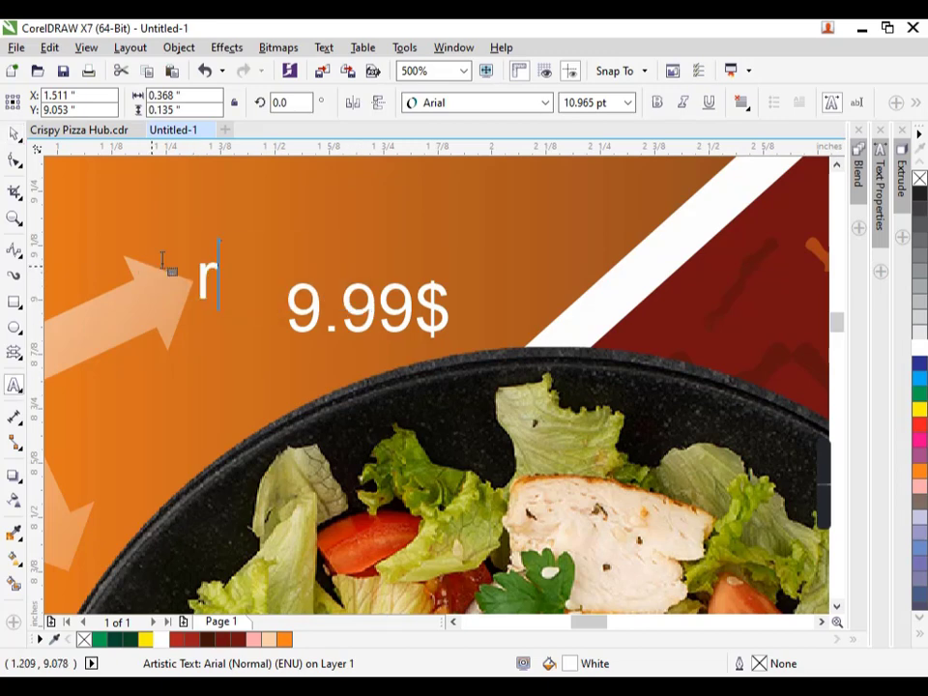
text(R)
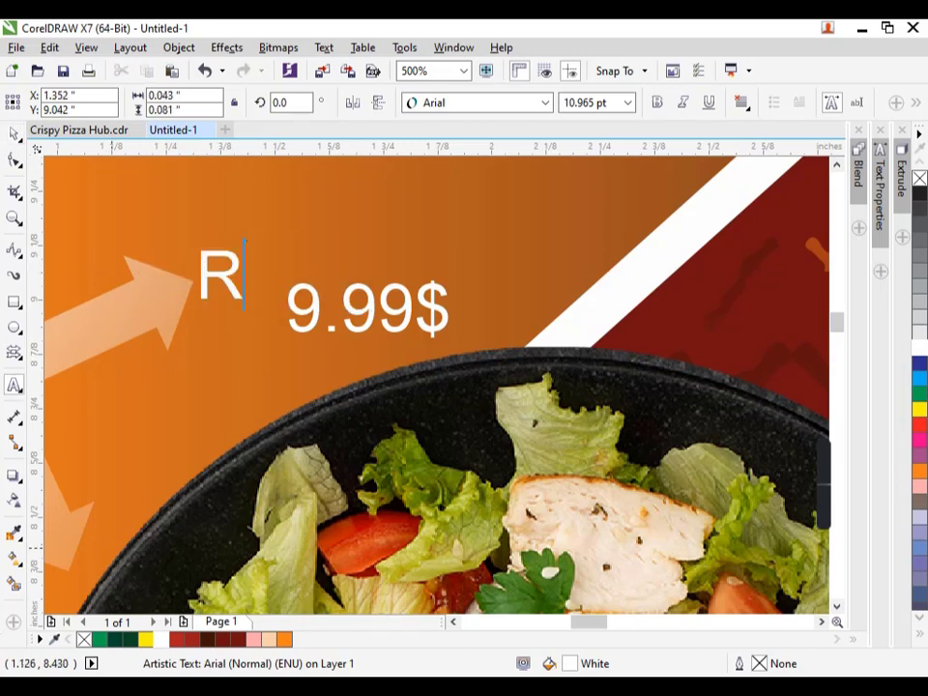
text(S)
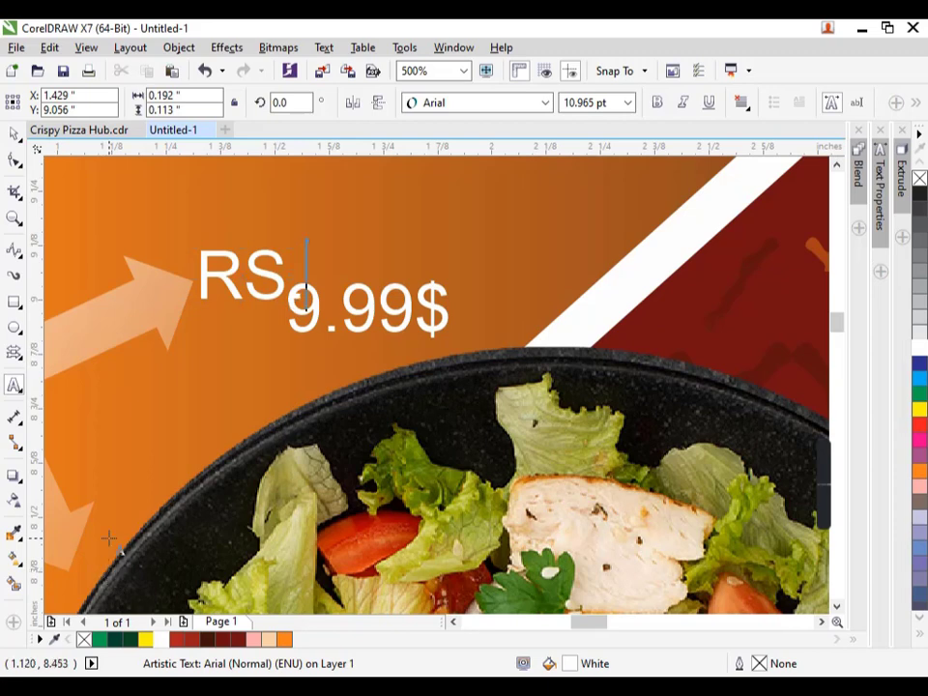
click(14, 132)
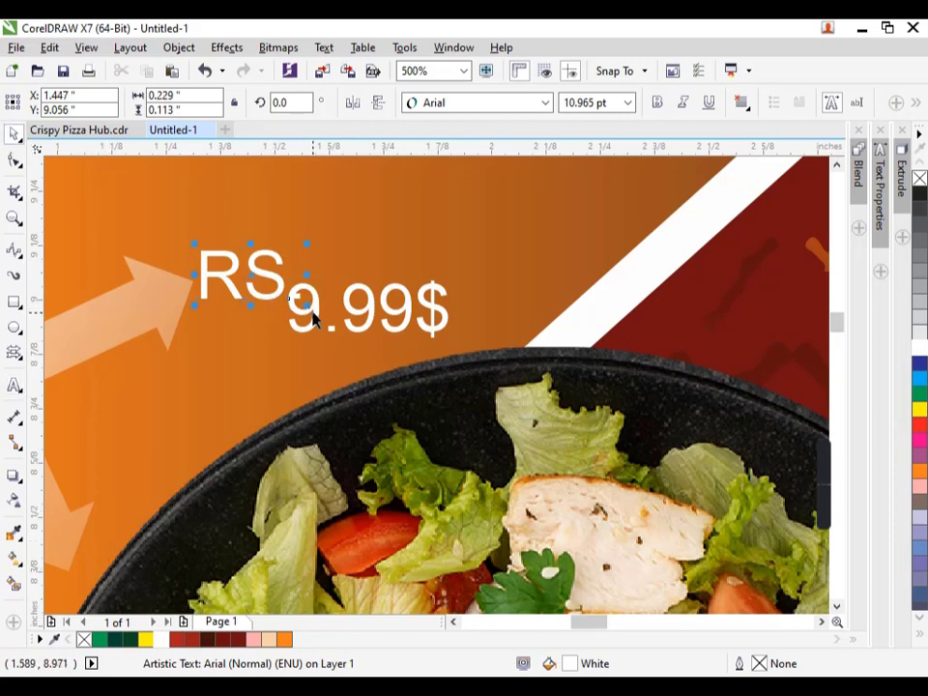
Resize the "RS." text to about 8.5 pt, fill it with dark brown and nudge it toward the price.
drag(306, 305, 272, 288)
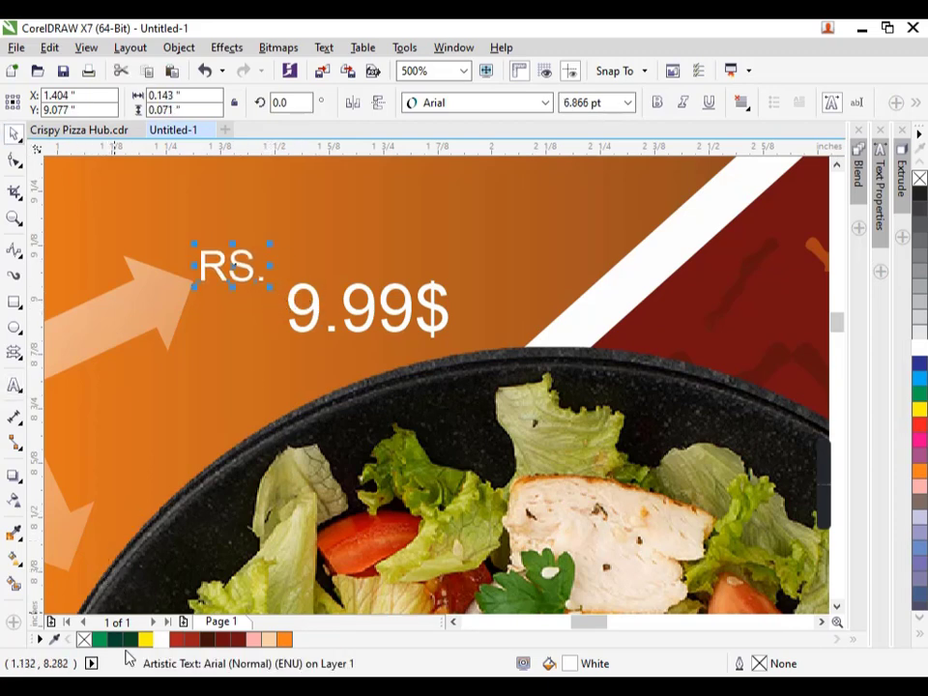
click(206, 642)
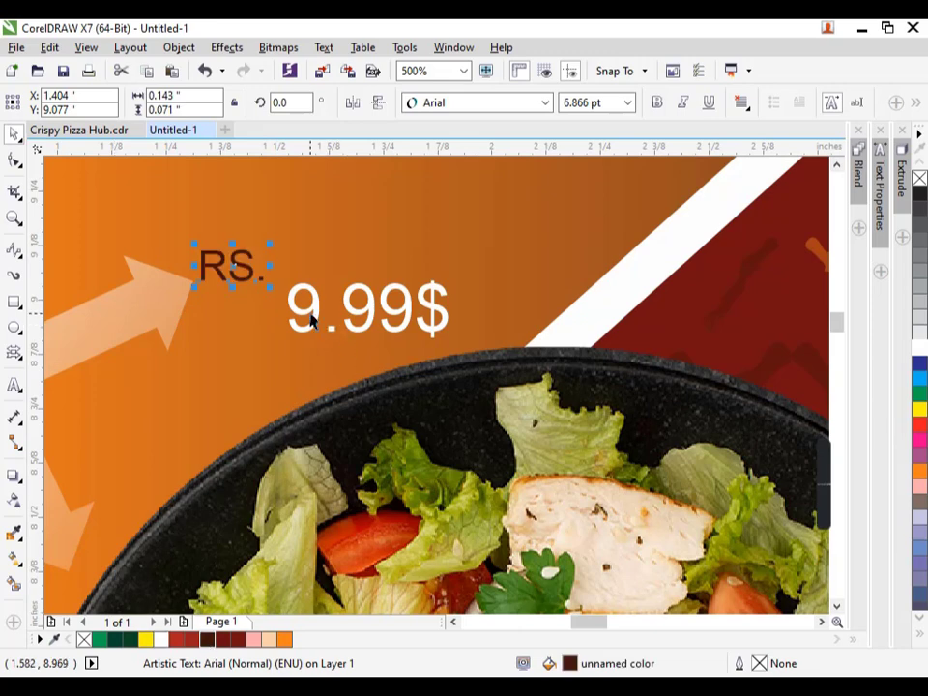
key(Right)
key(Right)
drag(287, 297, 305, 309)
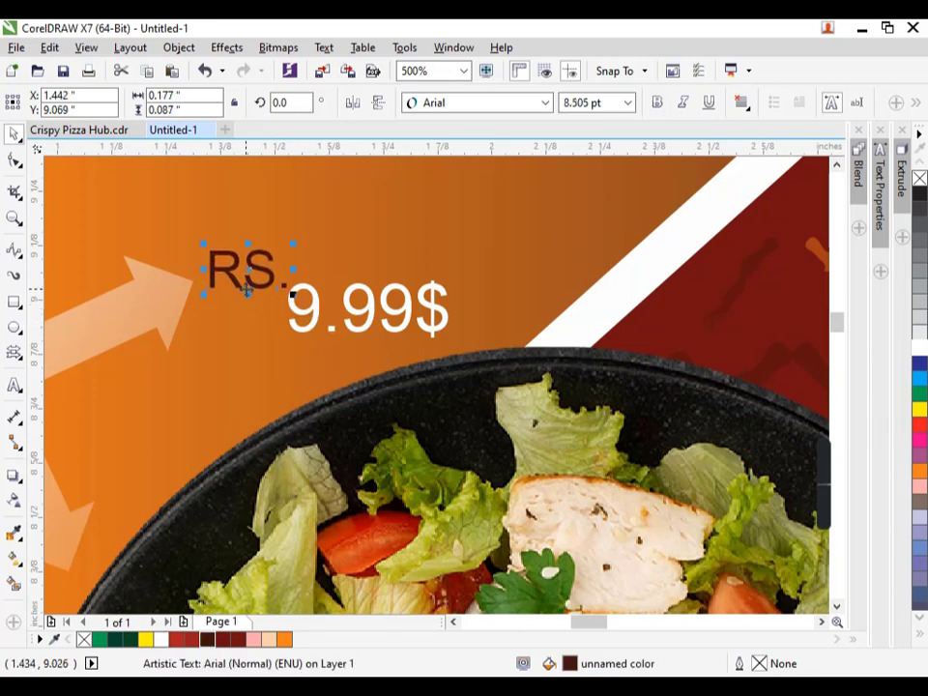
scroll(279, 245, down, 1)
scroll(283, 212, down, 1)
click(290, 195)
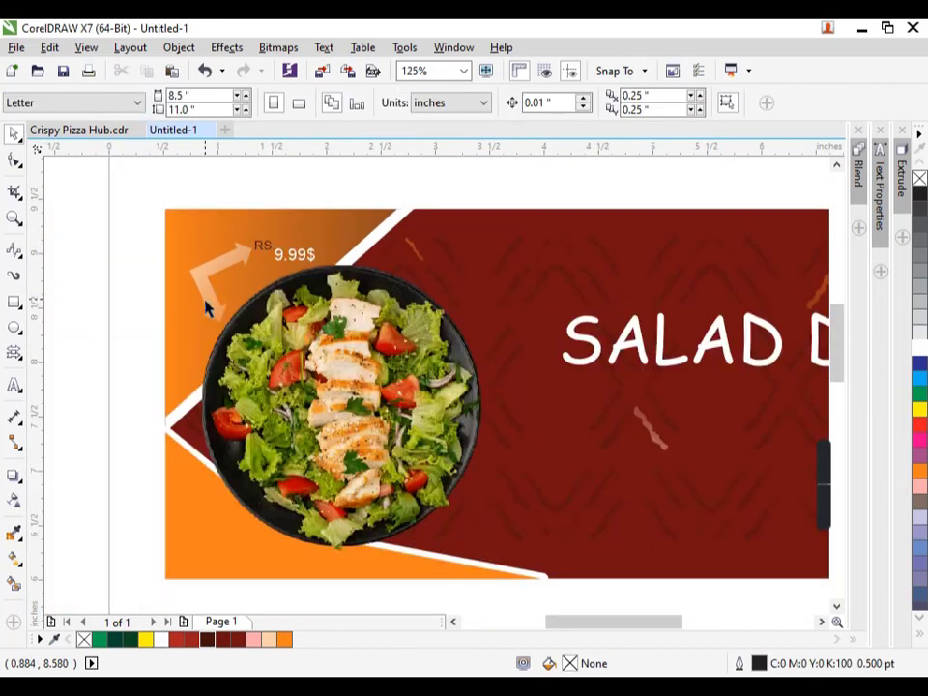
click(399, 385)
key(Escape)
scroll(166, 319, down, 1)
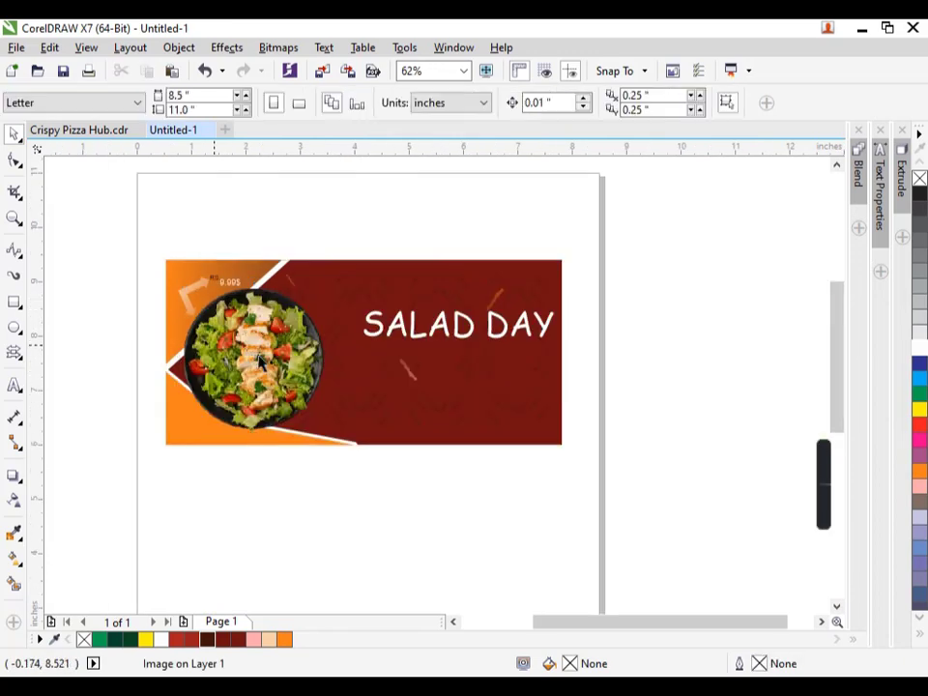
scroll(480, 338, up, 1)
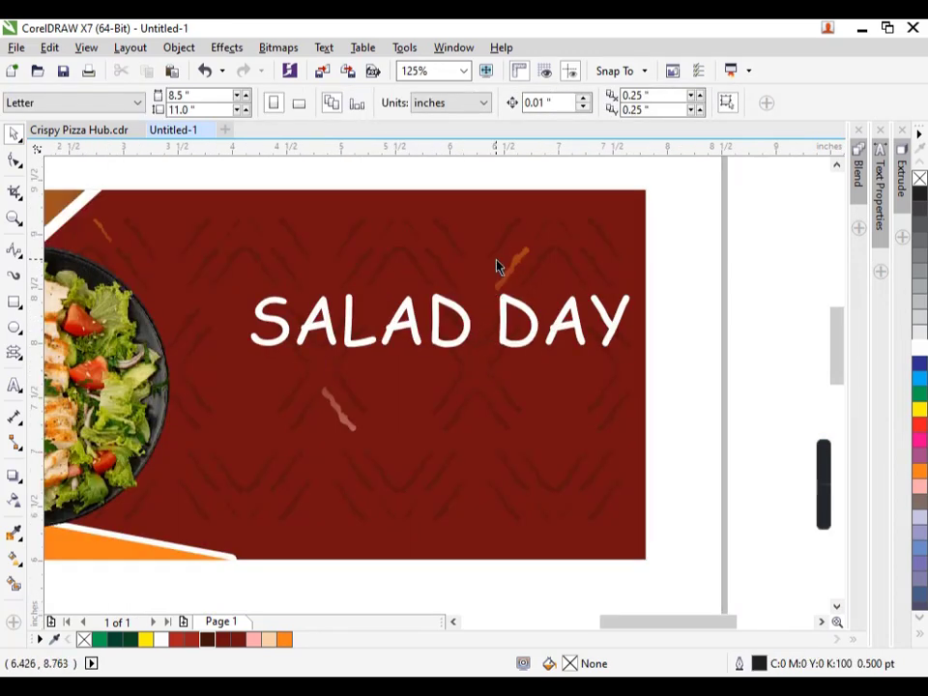
key(alt+Tab)
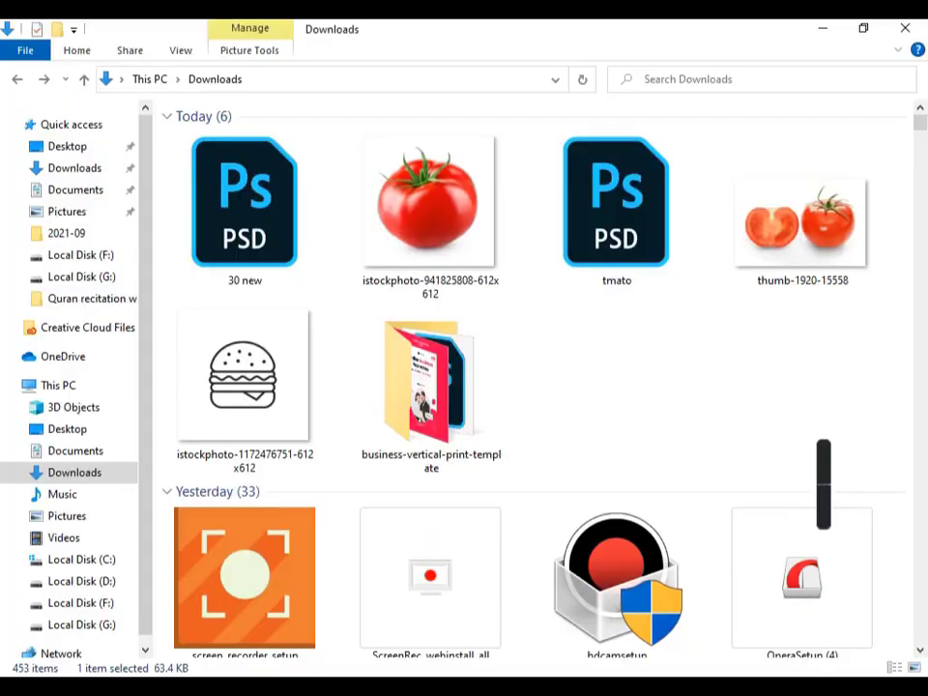
drag(267, 386, 725, 383)
scroll(355, 354, down, 2)
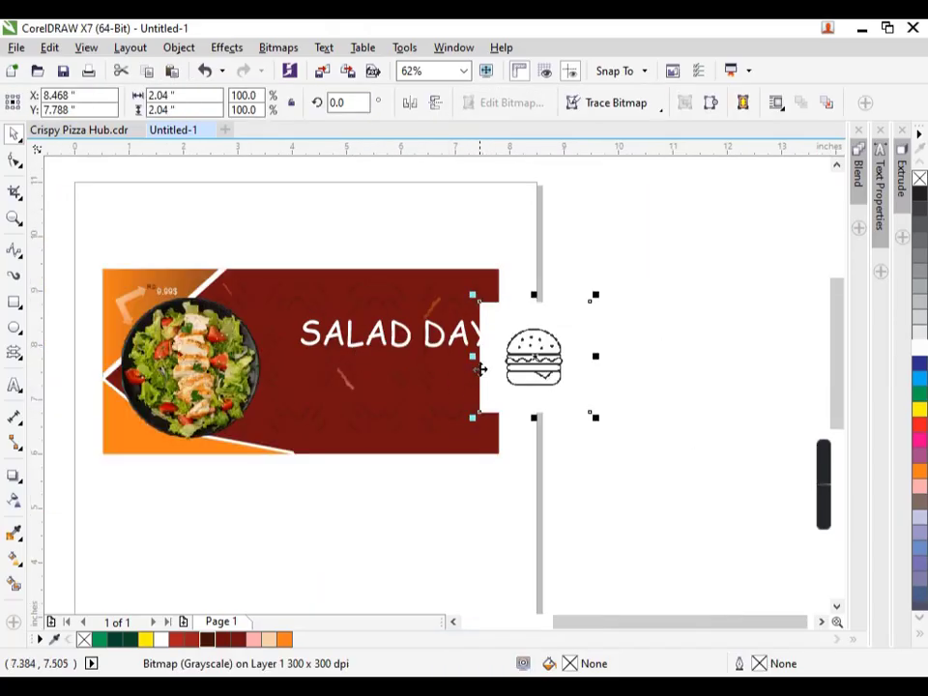
drag(521, 359, 615, 346)
Convert the burger bitmap to vector shapes with Quick Trace.
click(626, 109)
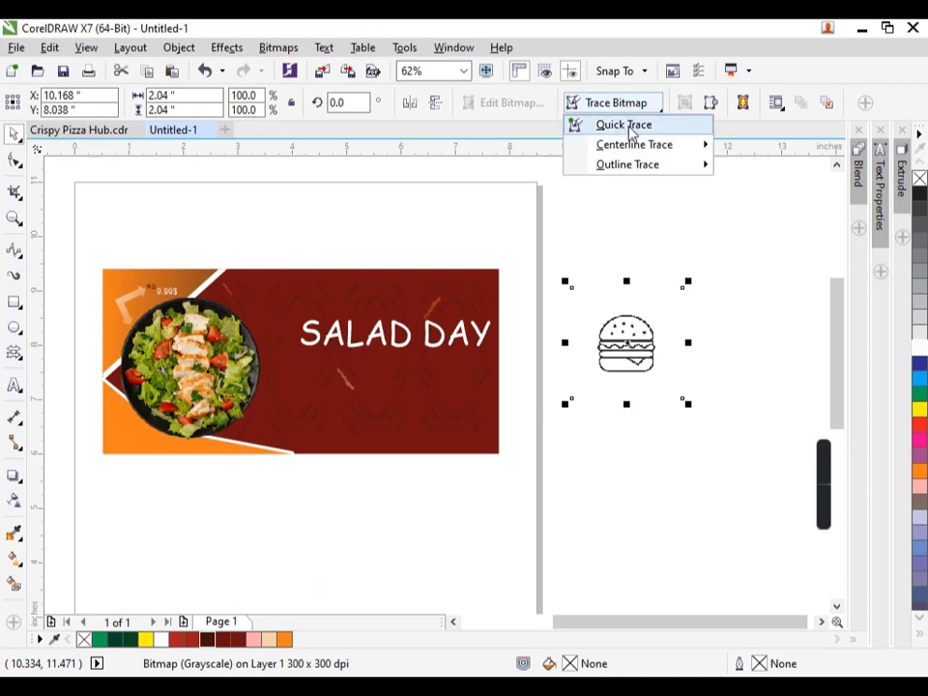
click(630, 126)
scroll(687, 358, up, 2)
scroll(564, 350, down, 2)
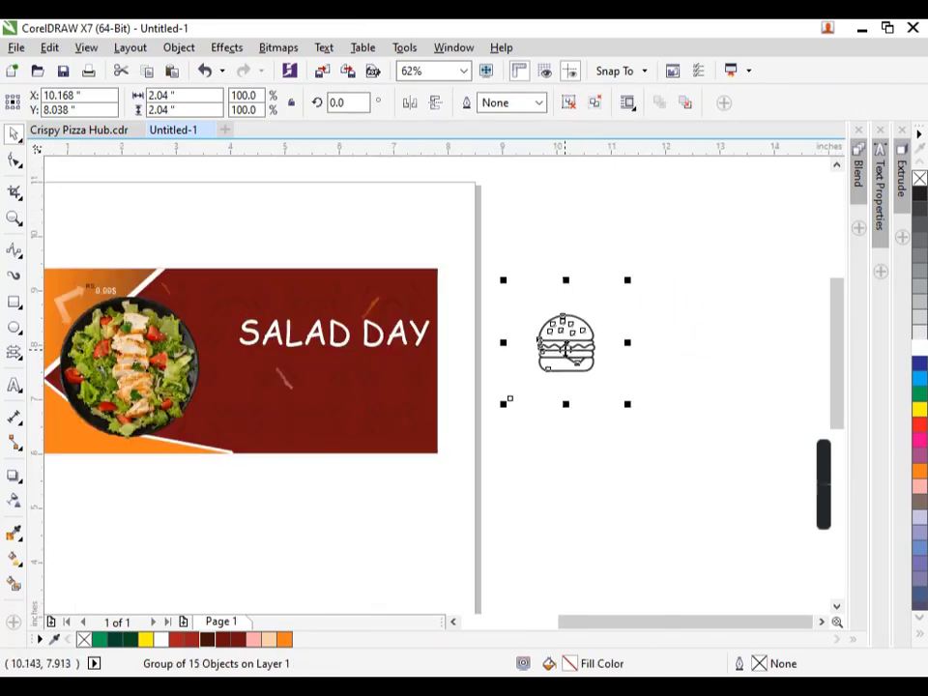
Move the traced burger aside and delete the original burger bitmap.
scroll(566, 349, down, 1)
drag(566, 349, 636, 351)
click(577, 356)
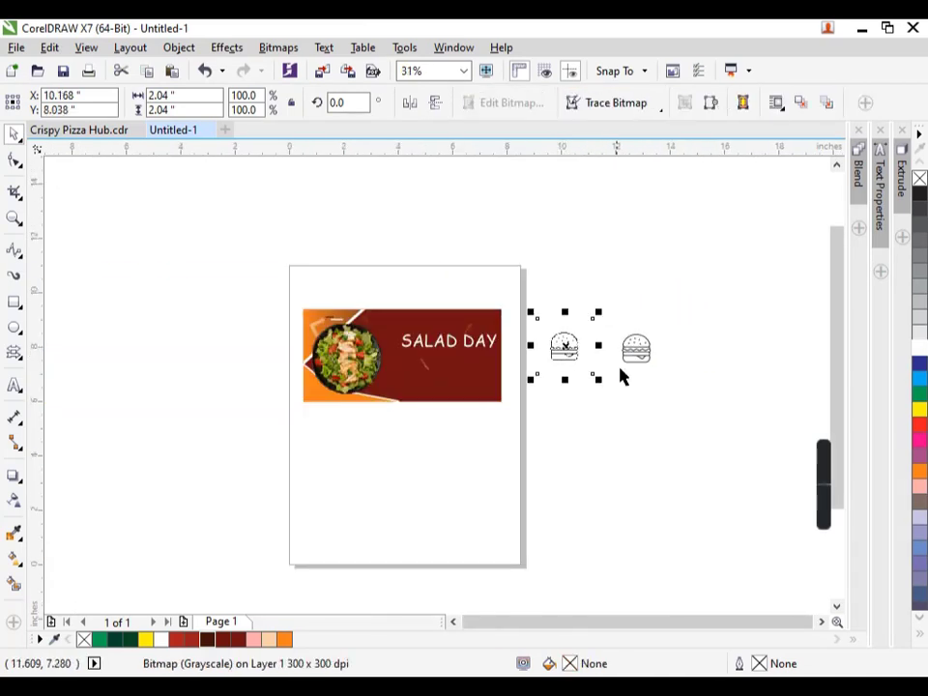
key(Delete)
Ungroup the traced burger and delete its background shape.
click(636, 348)
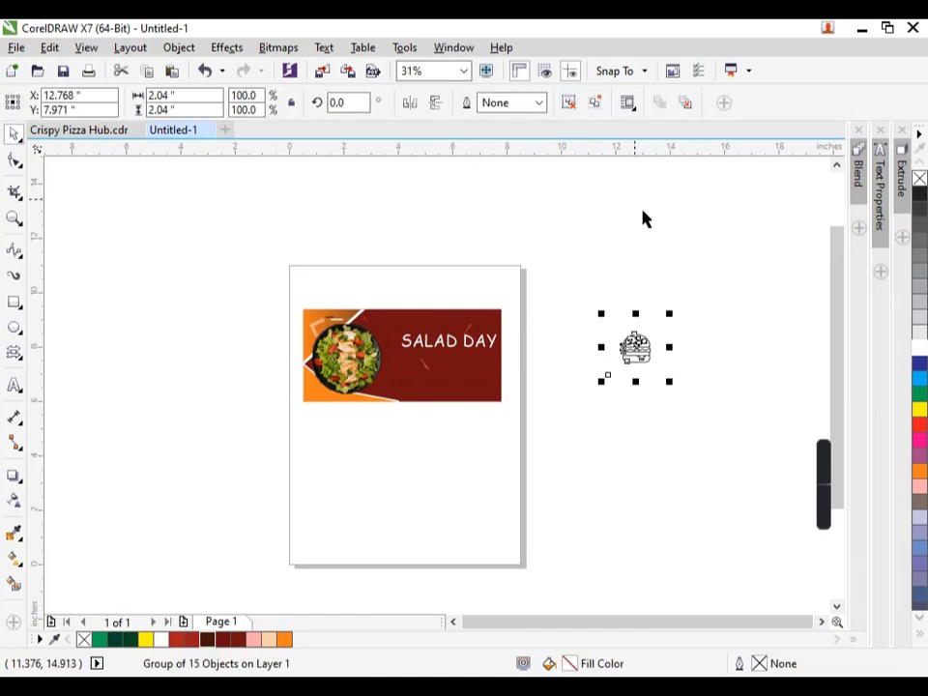
click(675, 363)
click(654, 347)
key(Delete)
Shrink all the burger shapes to about 0.38 inches wide and move them onto the banner above DAY.
scroll(647, 329, up, 1)
drag(695, 309, 557, 438)
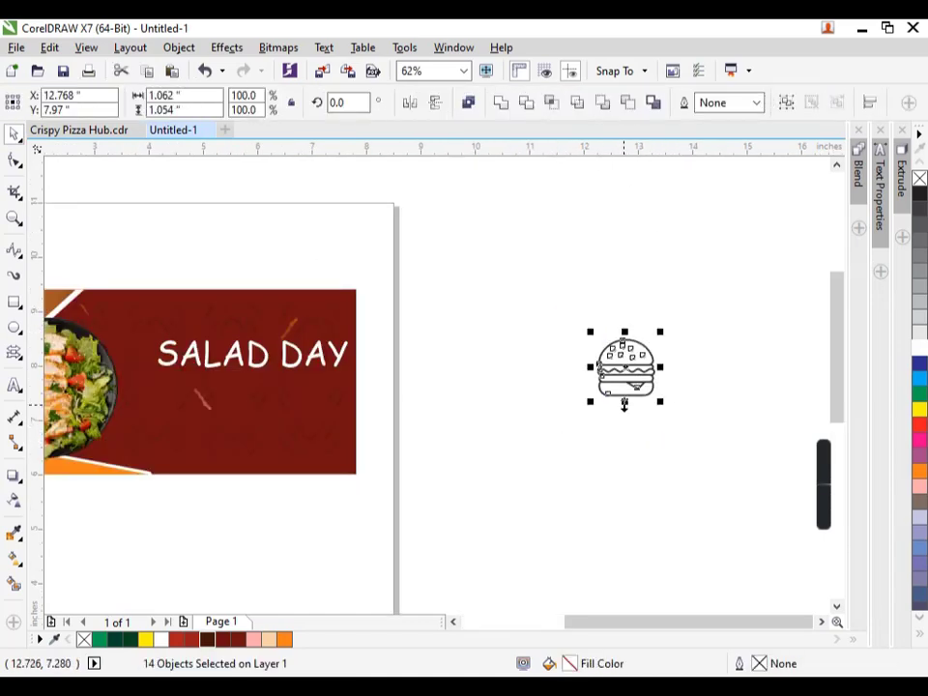
drag(661, 403, 304, 315)
scroll(306, 315, up, 1)
scroll(306, 316, up, 2)
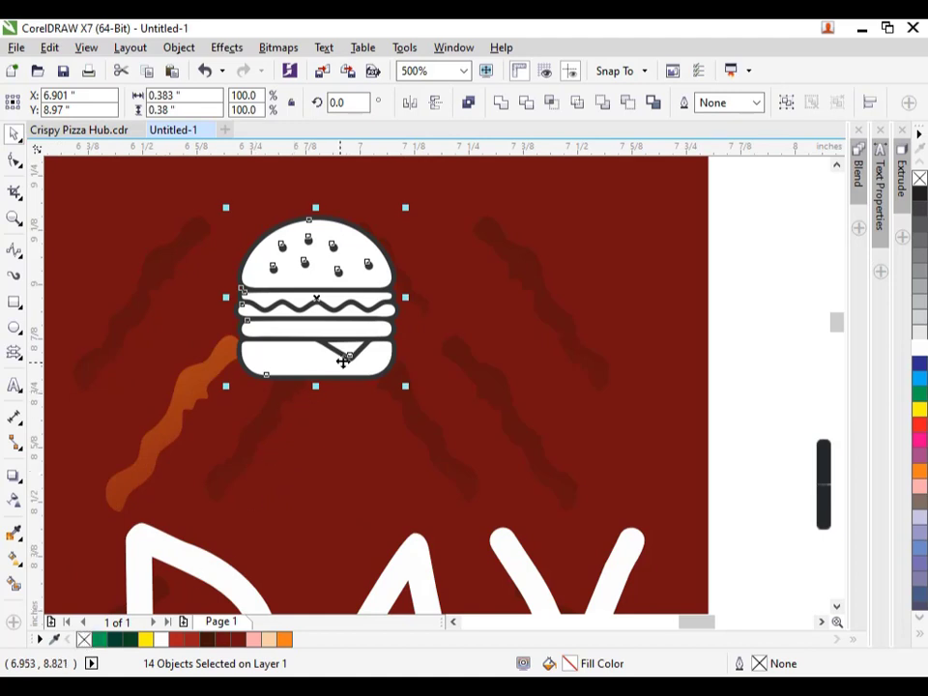
Combine the burger shapes into one curve and give it a white fill and white hairline outline.
click(242, 640)
key(ctrl+z)
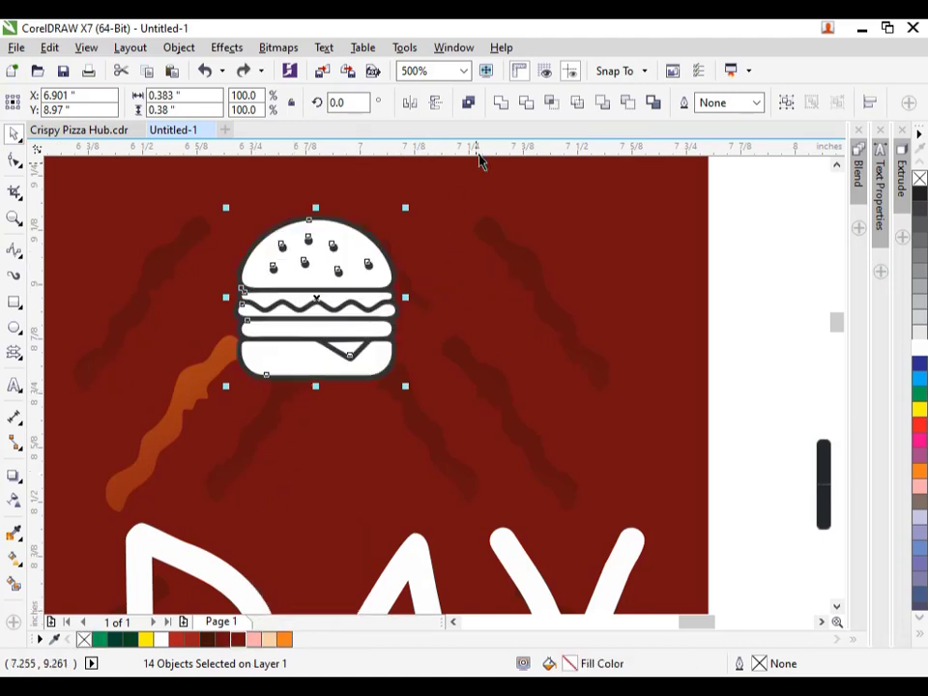
click(470, 103)
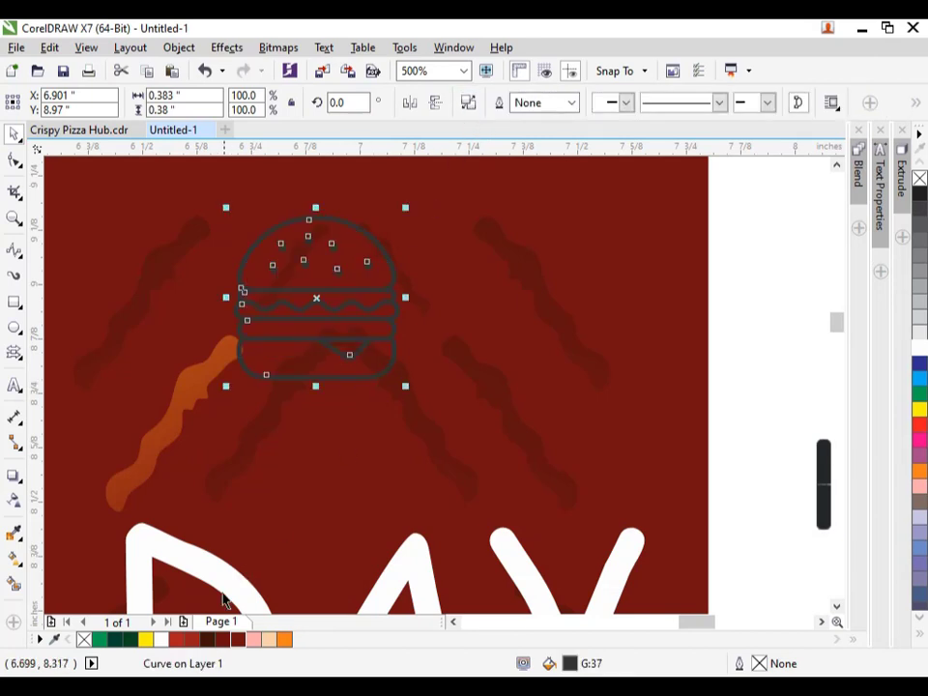
right_click(161, 640)
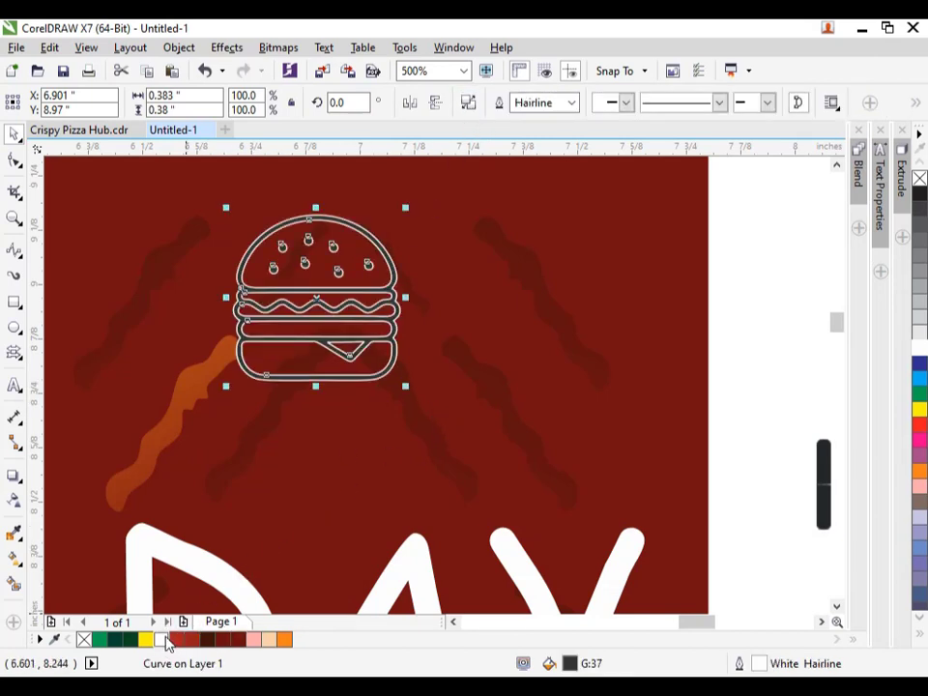
click(163, 640)
Enlarge the burger icon to about 0.58 by 0.58 inches and position it above DAY.
drag(415, 390, 512, 479)
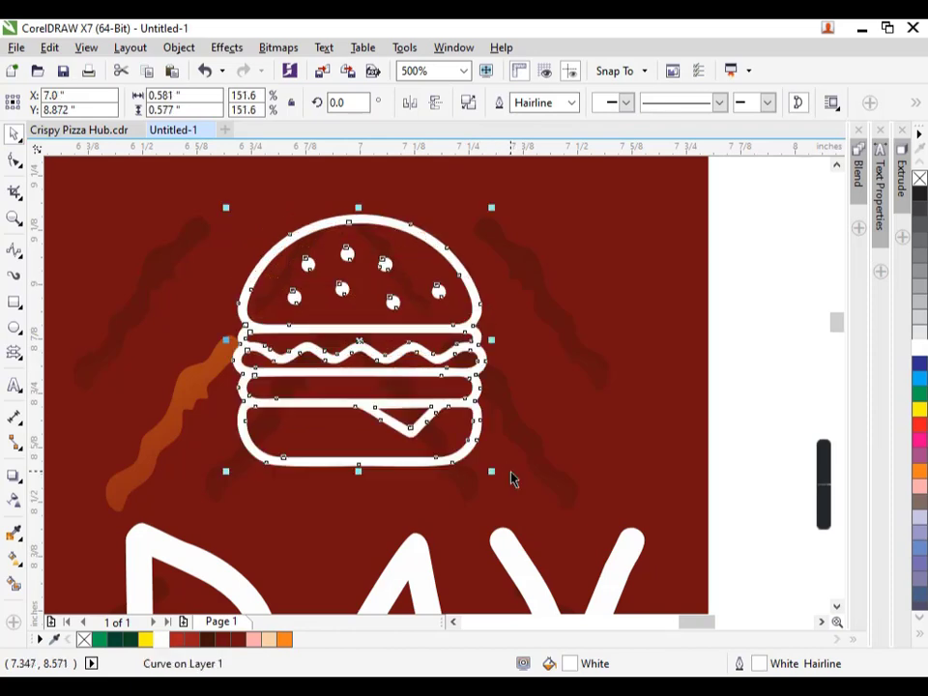
scroll(590, 386, down, 2)
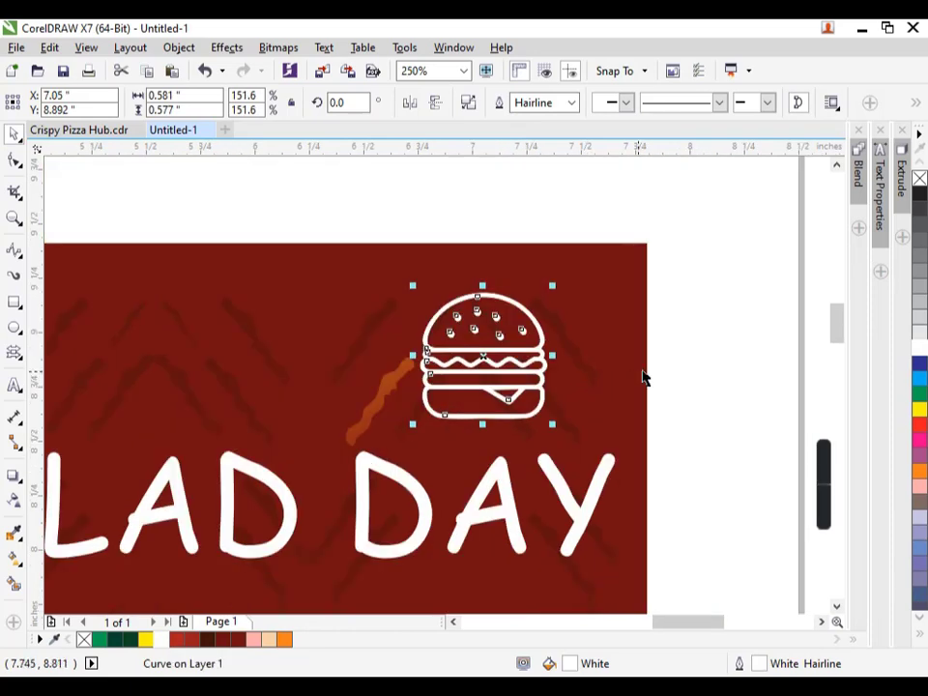
click(729, 313)
Duplicate the SALAD DAY text above the original and replace the letters LAD DAY in the copy with ERDOGAN FOOD.
drag(571, 513, 606, 402)
click(13, 385)
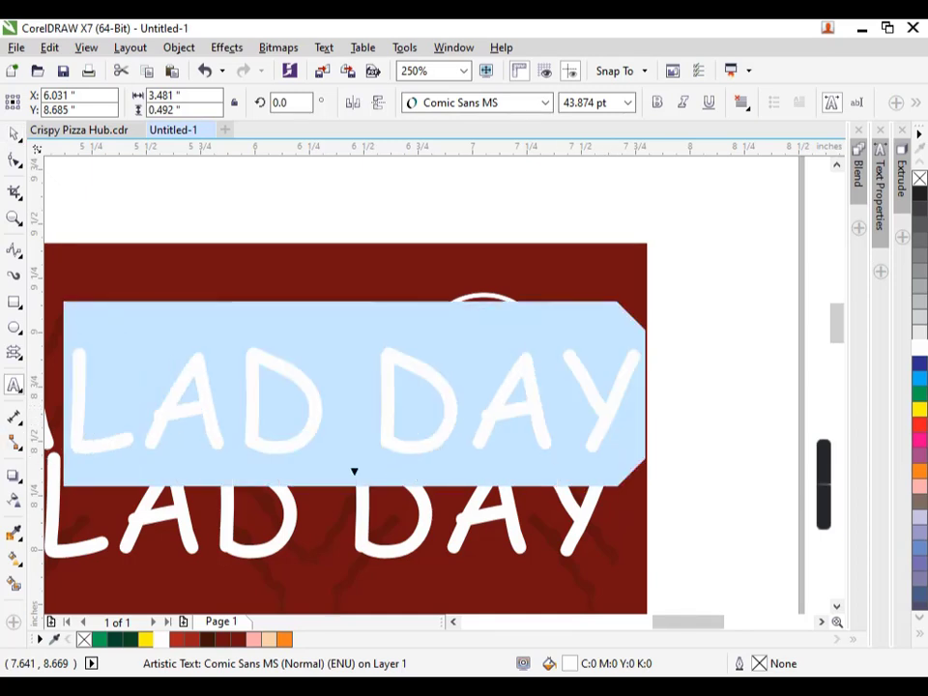
text(E)
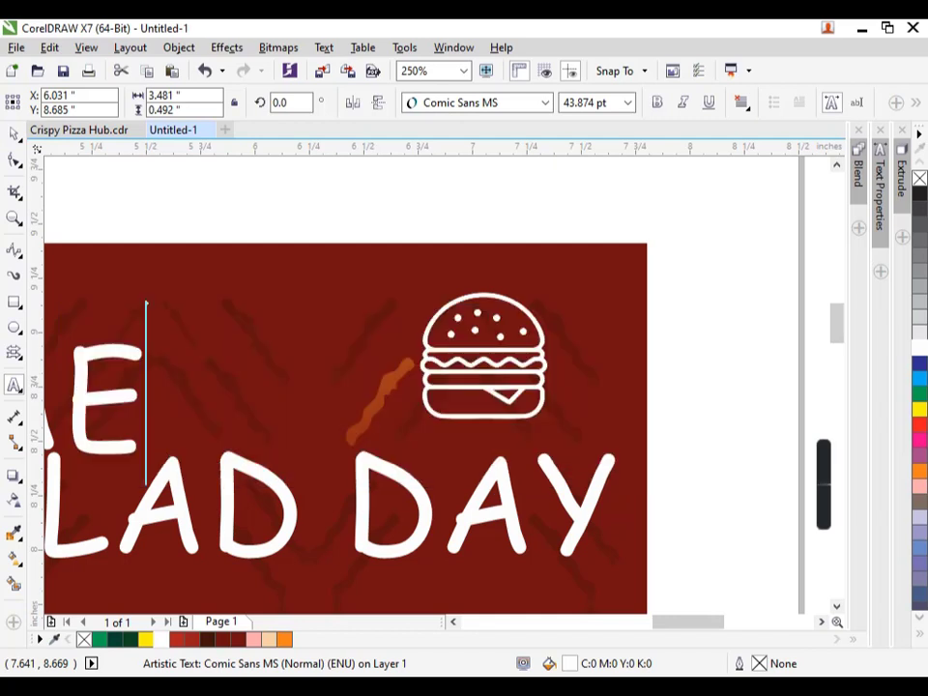
text(RDOGAN FOOD)
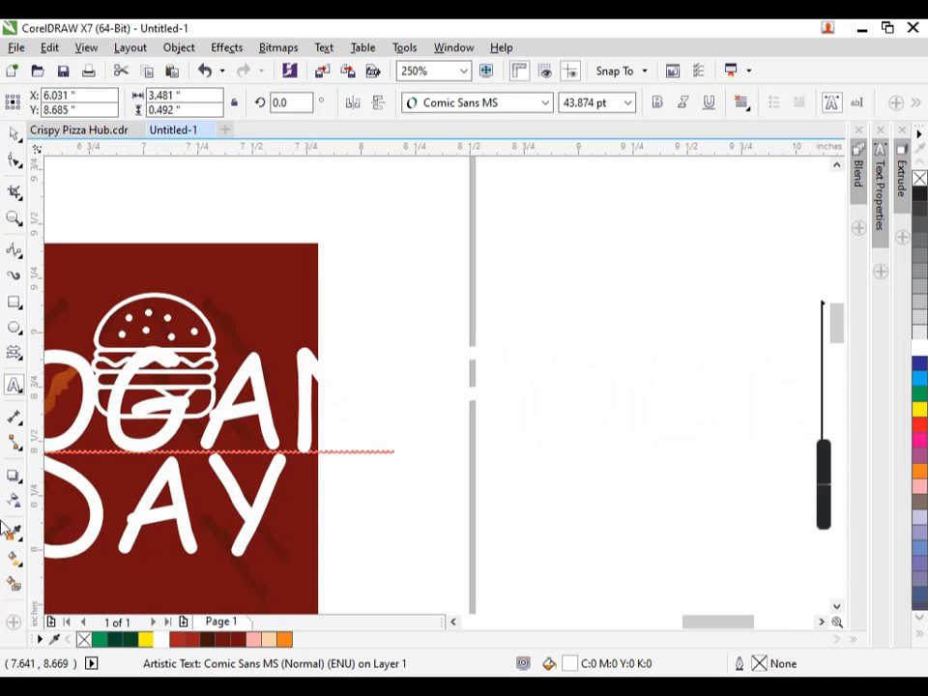
key(ctrl+a)
click(12, 135)
scroll(319, 274, down, 2)
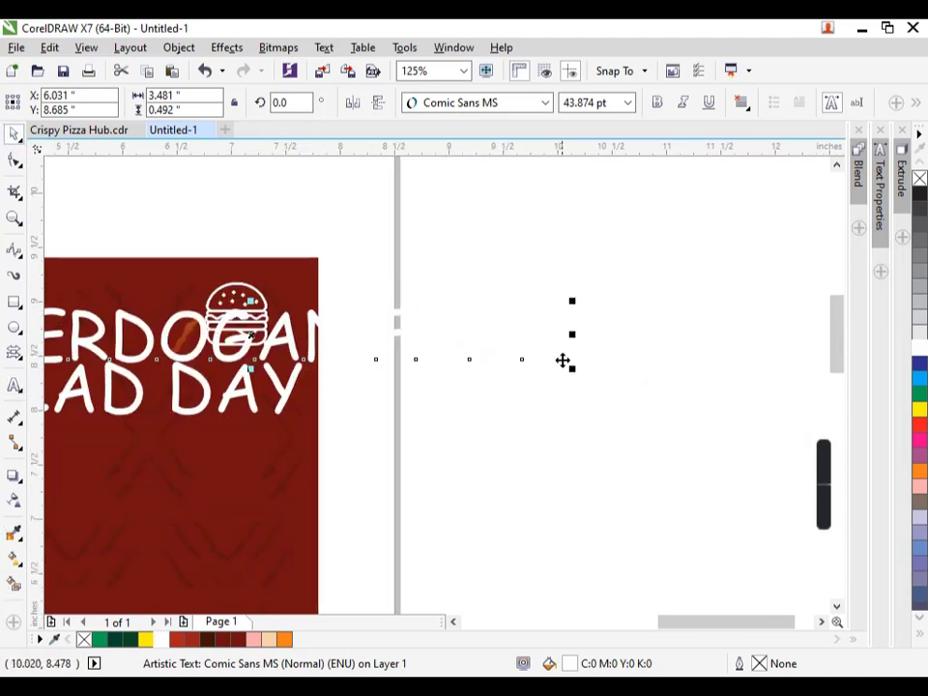
Shrink the SAERDOGAN FOOD text to about 11.6 pt and move it to the banner's upper corner above the burger.
drag(564, 365, 466, 344)
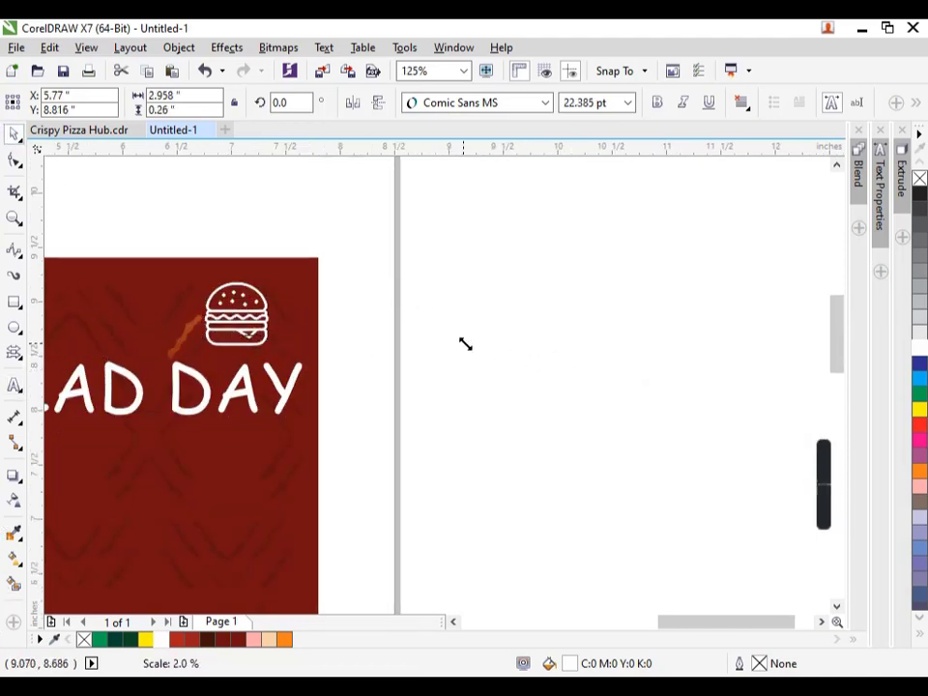
key(F4)
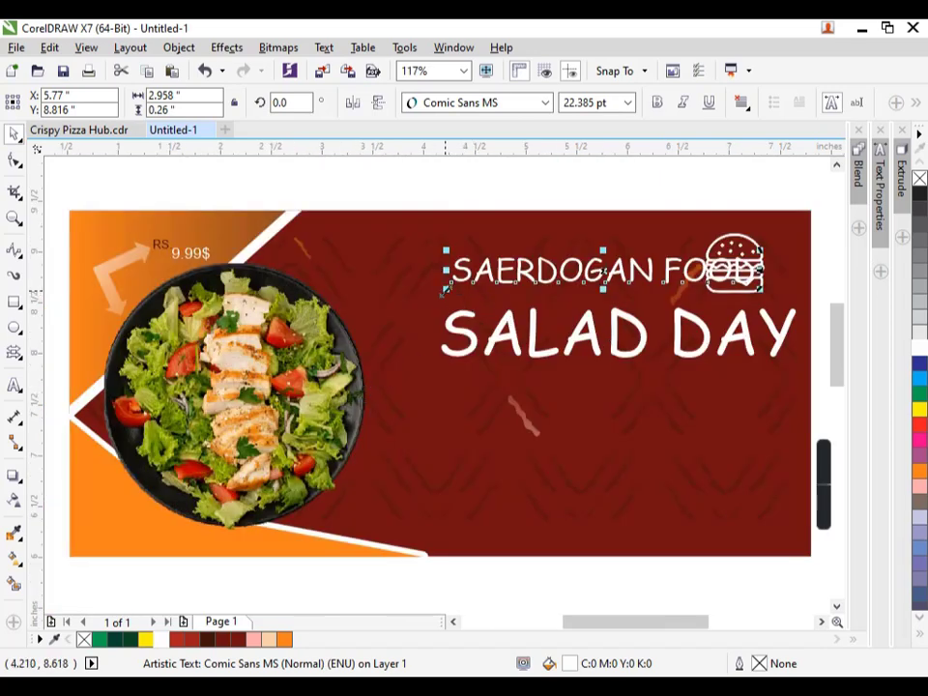
drag(444, 291, 542, 274)
drag(633, 274, 699, 228)
drag(578, 249, 642, 234)
Break the SAERDOGAN FOOD text before FOOD into two lines, shrink it to about 7 pt and place it beneath the burger icon.
double_click(760, 225)
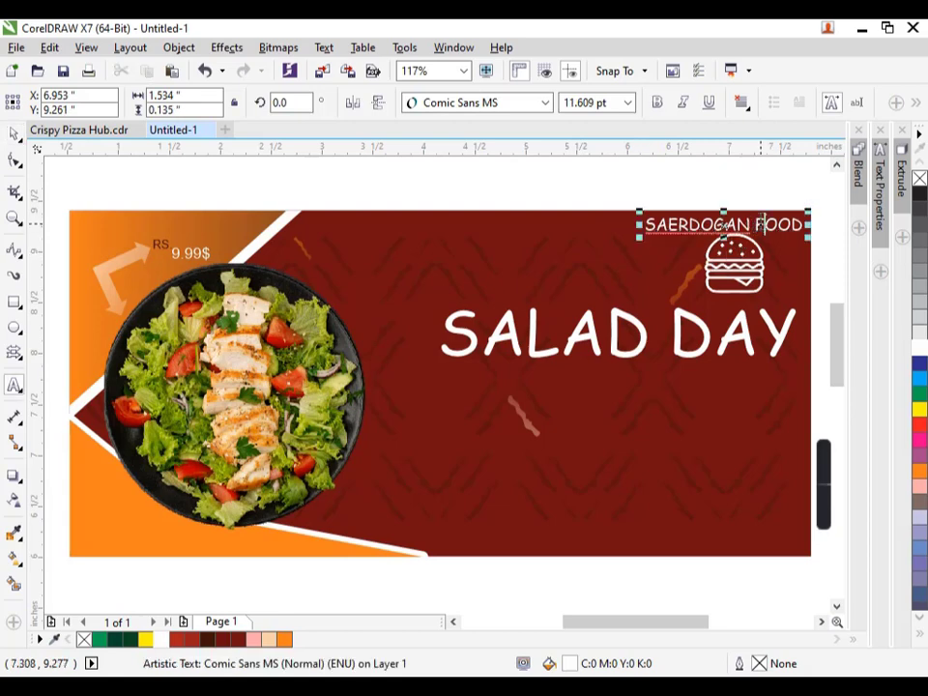
key(Return)
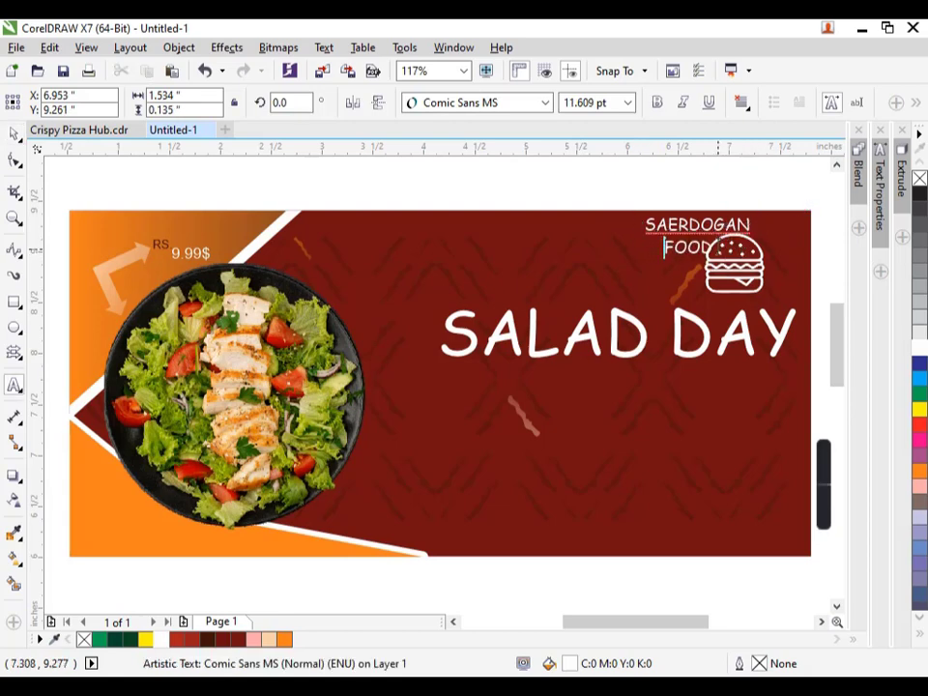
scroll(578, 266, down, 3)
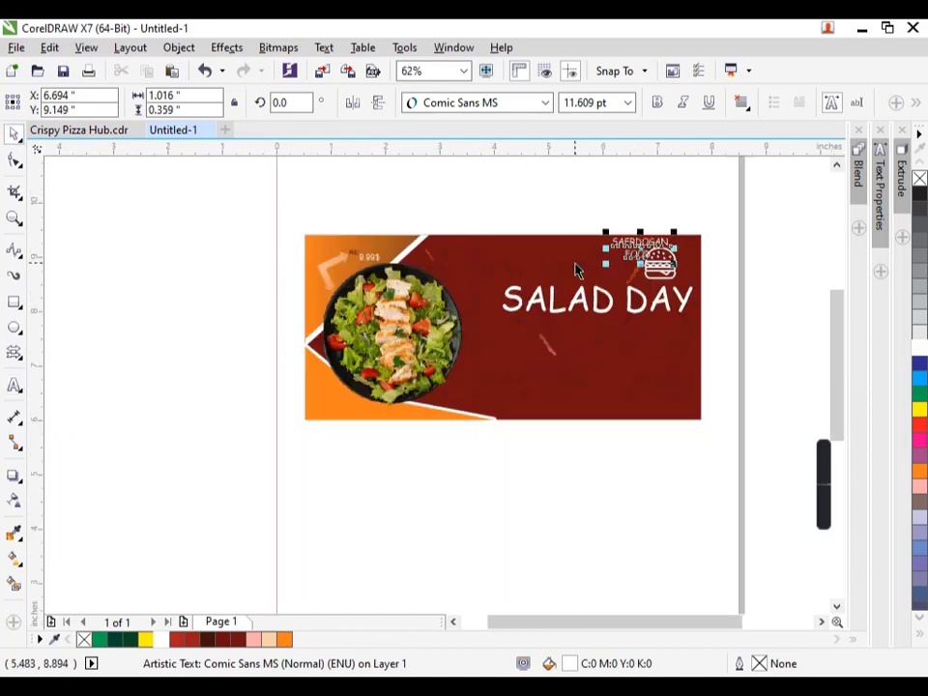
scroll(694, 258, up, 3)
drag(656, 231, 629, 317)
scroll(629, 316, up, 3)
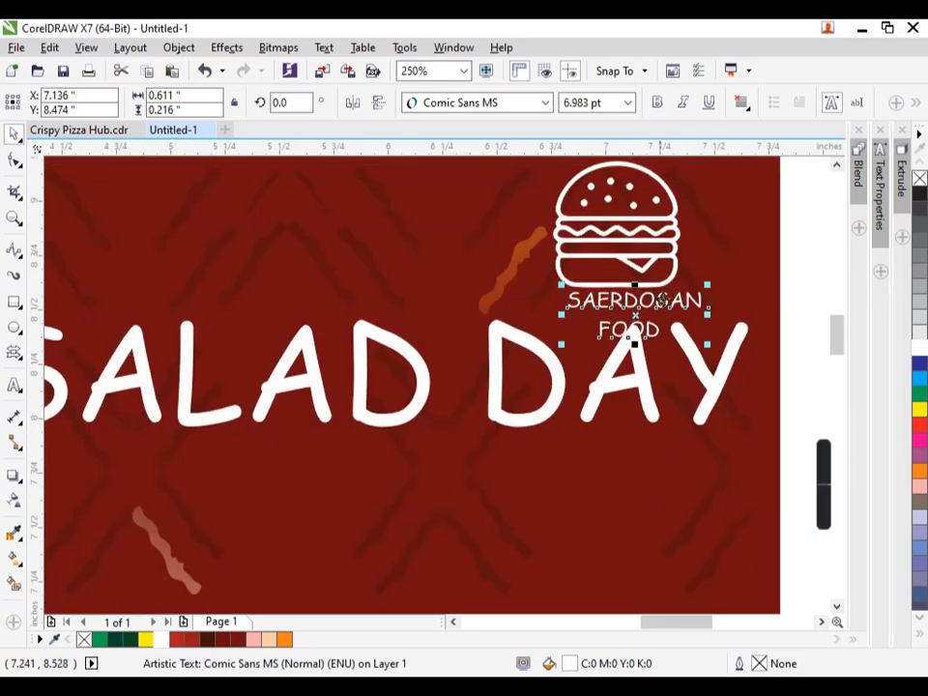
Raise the burger icon toward the banner's upper edge to make room for the caption above DAY.
click(669, 279)
drag(669, 280, 667, 267)
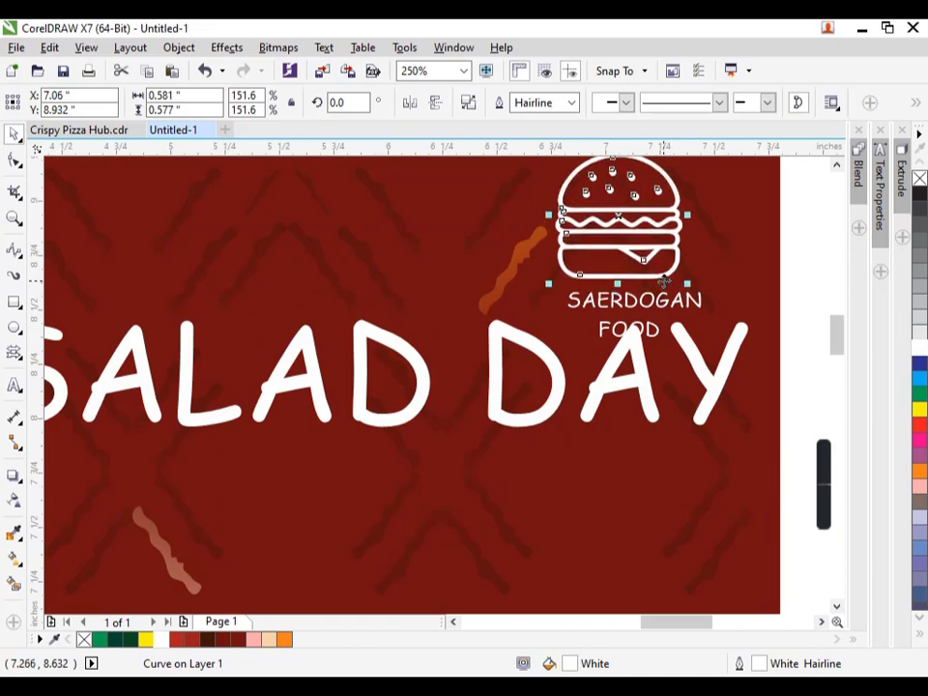
scroll(659, 290, down, 3)
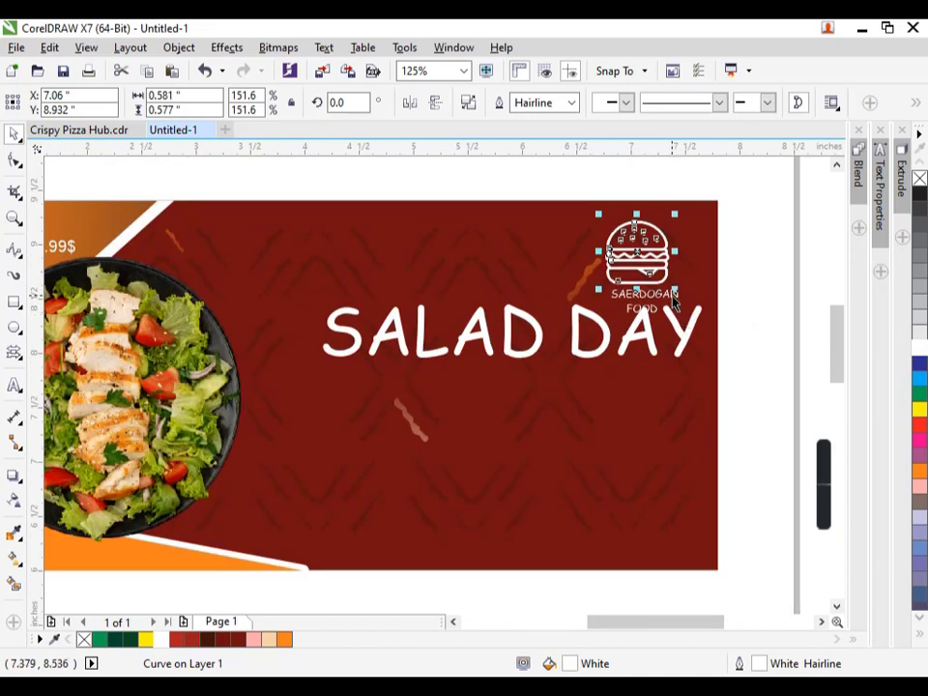
scroll(661, 291, up, 3)
click(680, 289)
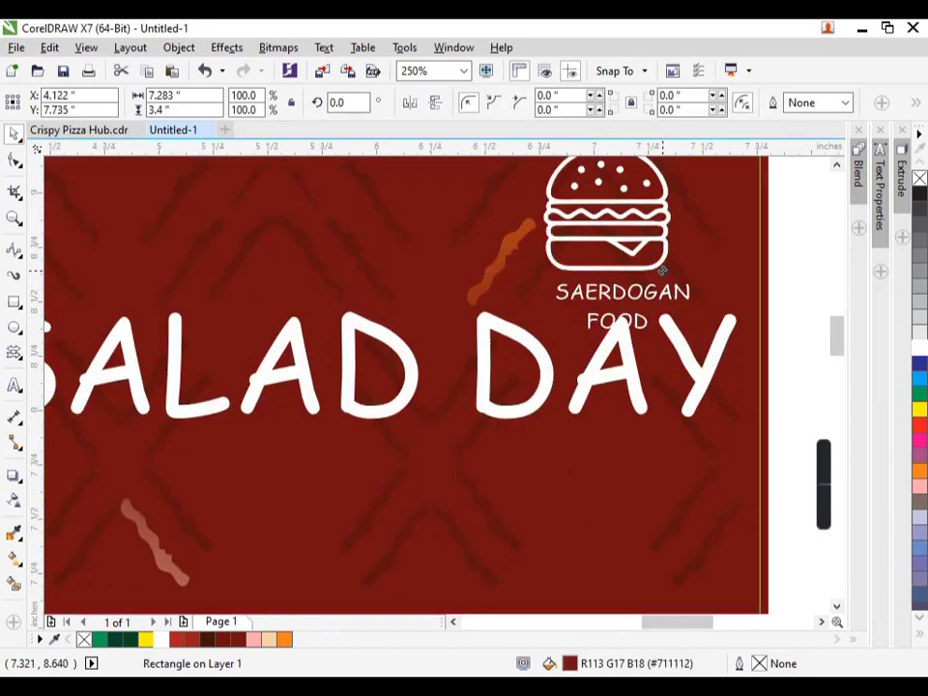
scroll(680, 287, down, 3)
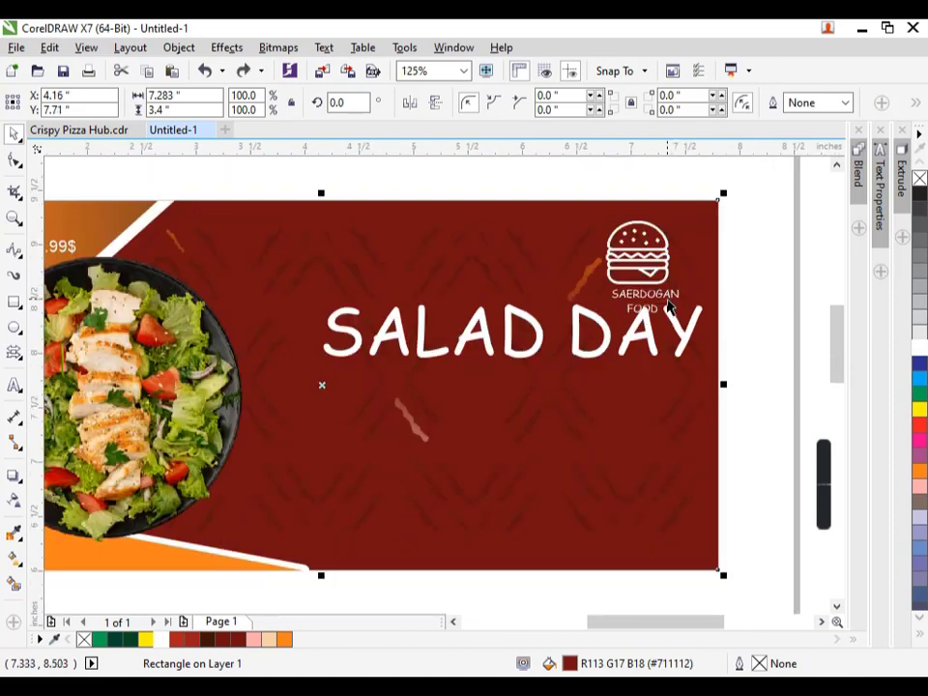
click(753, 276)
click(656, 272)
click(636, 230)
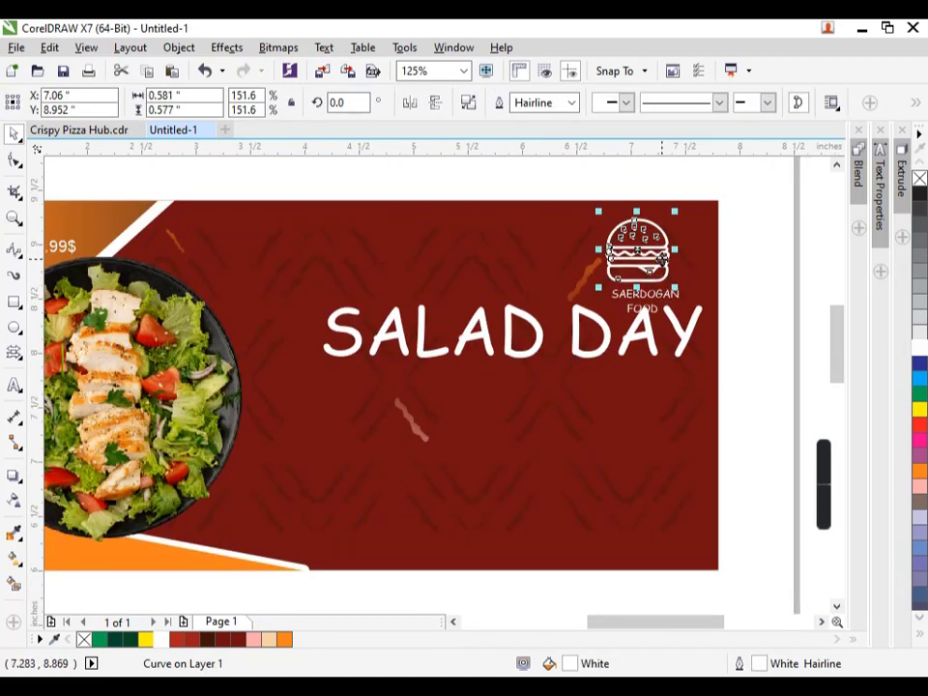
drag(663, 258, 669, 272)
scroll(685, 295, up, 3)
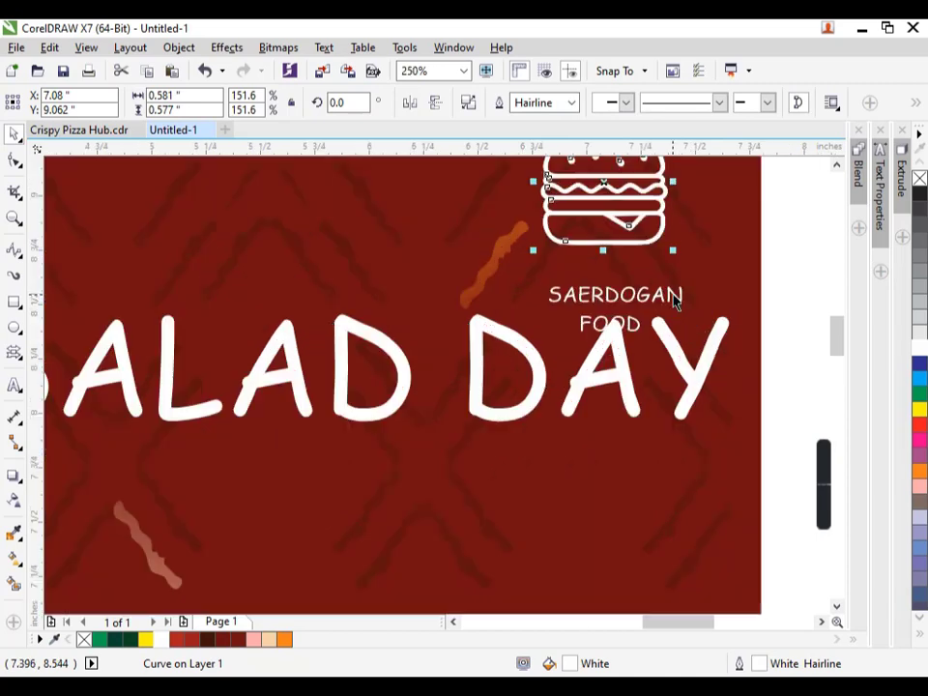
Move the two-line SAERDOGAN FOOD caption up and slightly left, directly beneath the burger and clear of DAY.
click(672, 295)
key(Up)
key(Left)
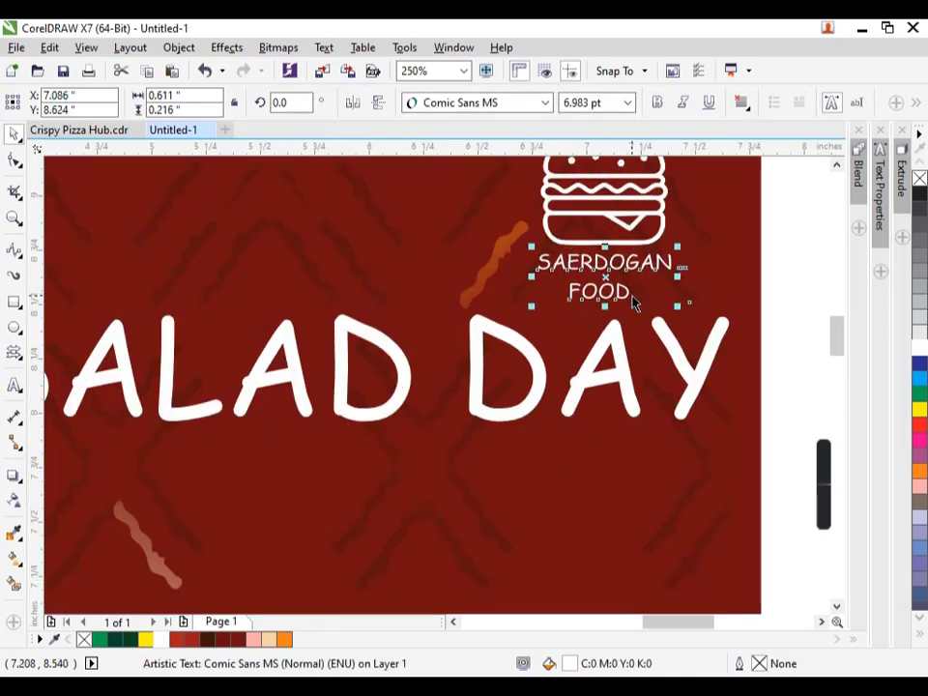
Remove the leading SA from the caption so it reads ERDOGAN FOOD, and centre it beneath the burger.
double_click(577, 263)
drag(567, 262, 542, 261)
key(Delete)
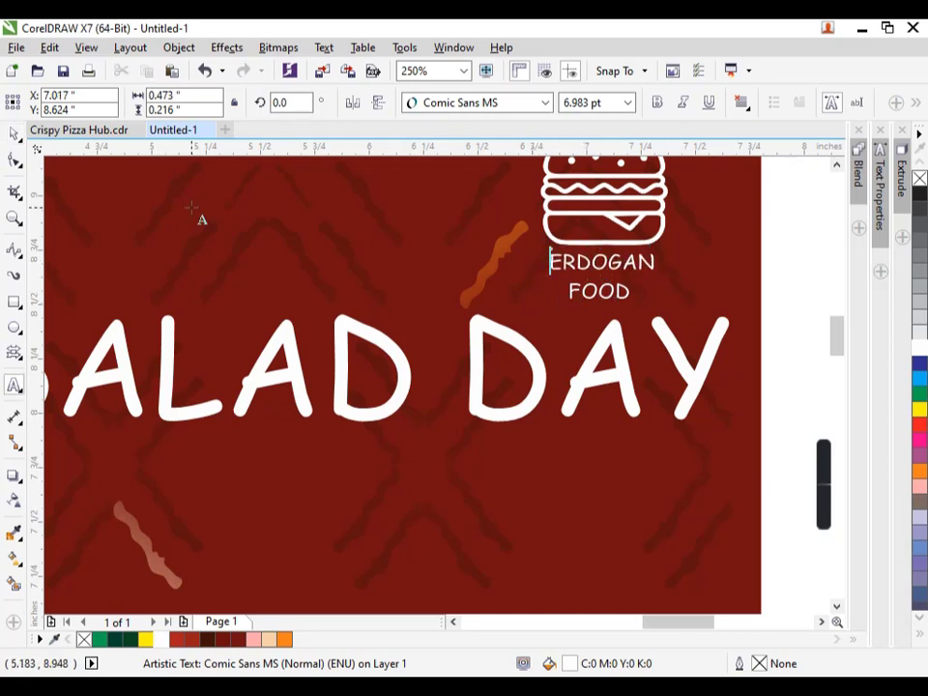
click(14, 132)
scroll(654, 305, down, 1)
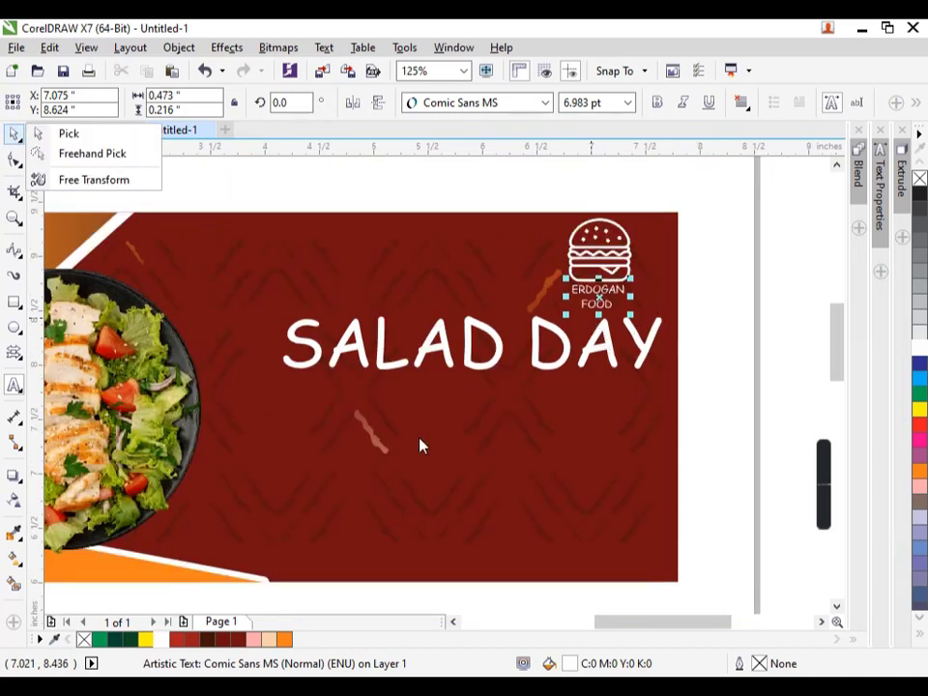
Fill the ERDOGAN FOOD caption with yellow and deselect it.
click(149, 640)
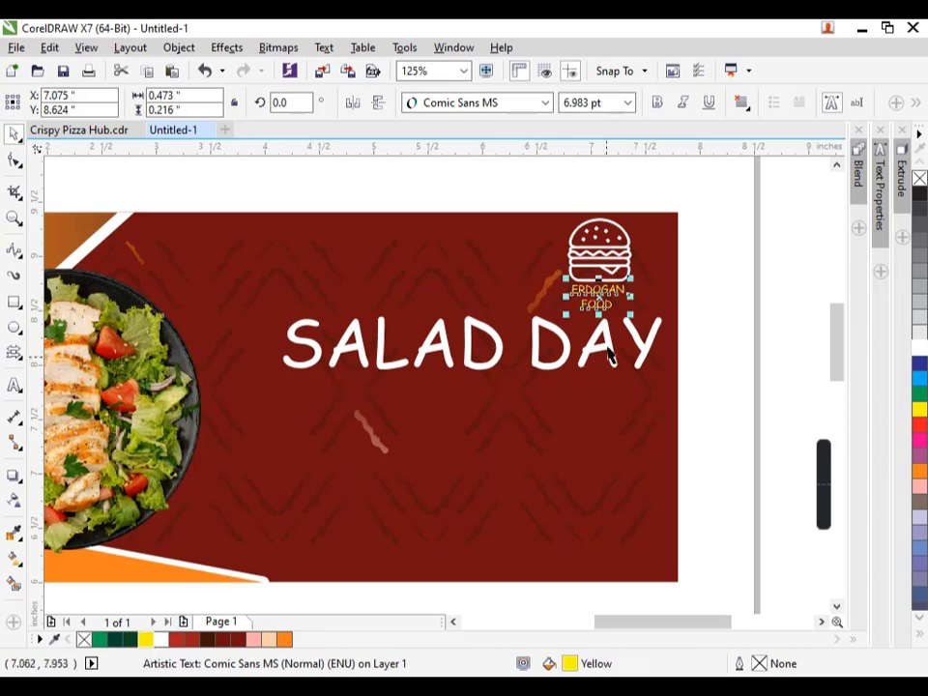
scroll(641, 293, up, 1)
scroll(645, 298, down, 1)
click(735, 336)
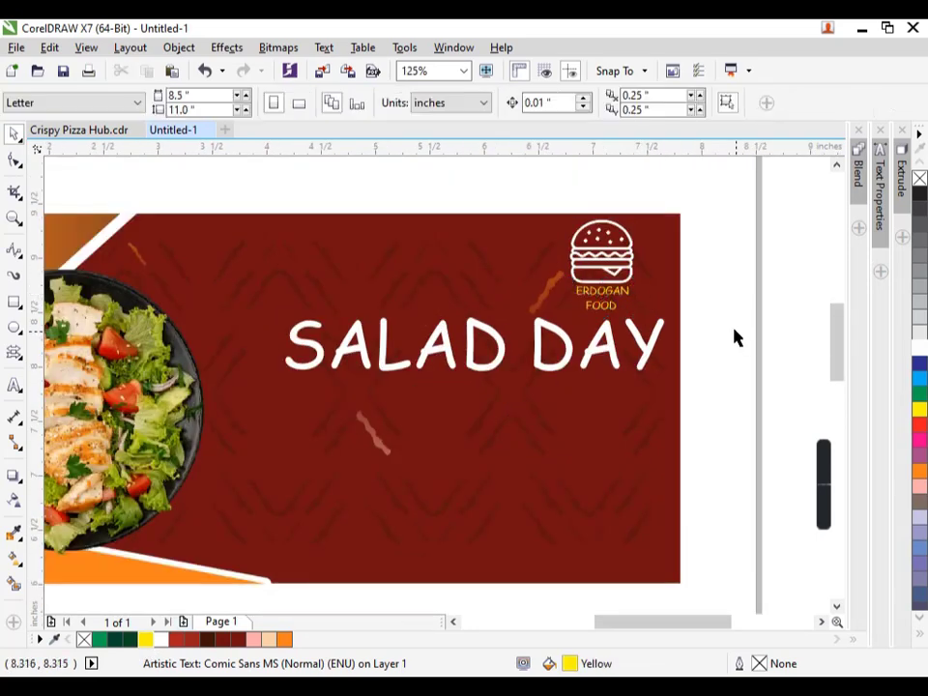
scroll(671, 237, down, 1)
scroll(595, 307, up, 1)
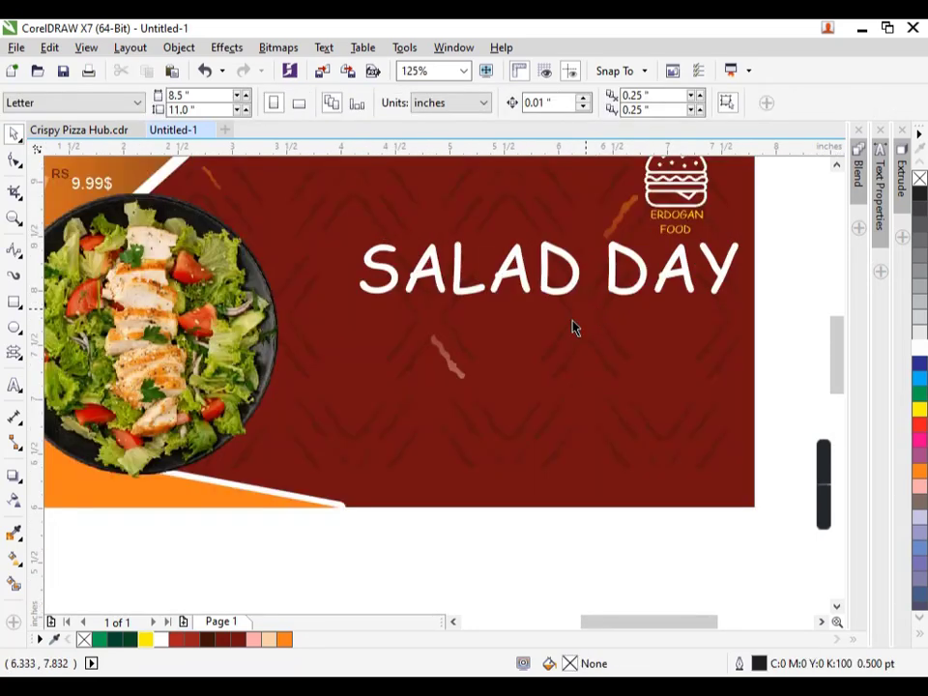
Switch to the lipsum.com page in Chrome and copy the What is Lorem Ipsum paragraph from its beginning through "type specimen book.".
key(alt+Tab)
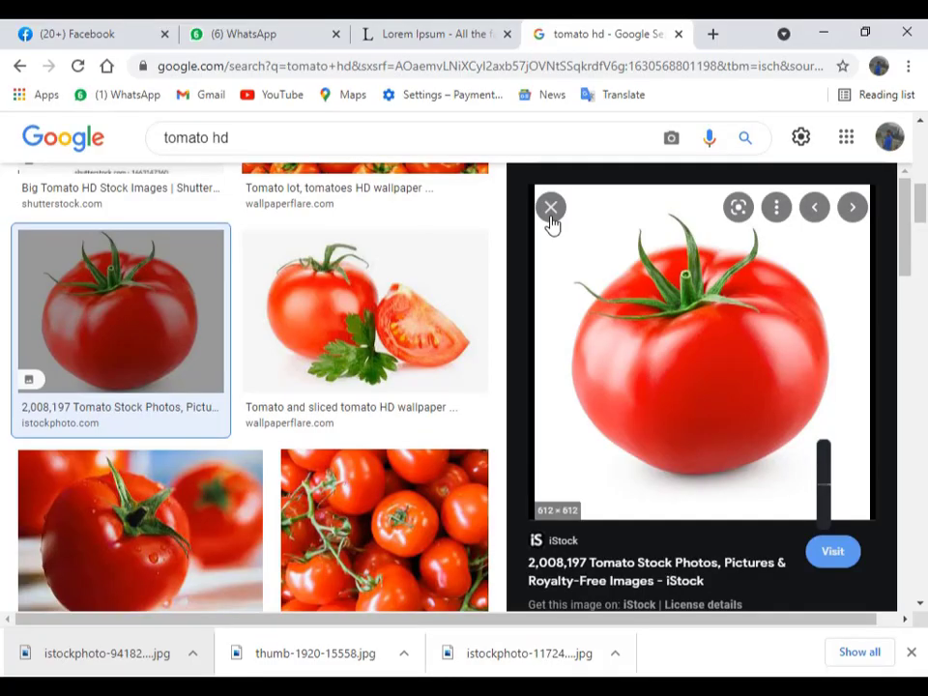
click(466, 29)
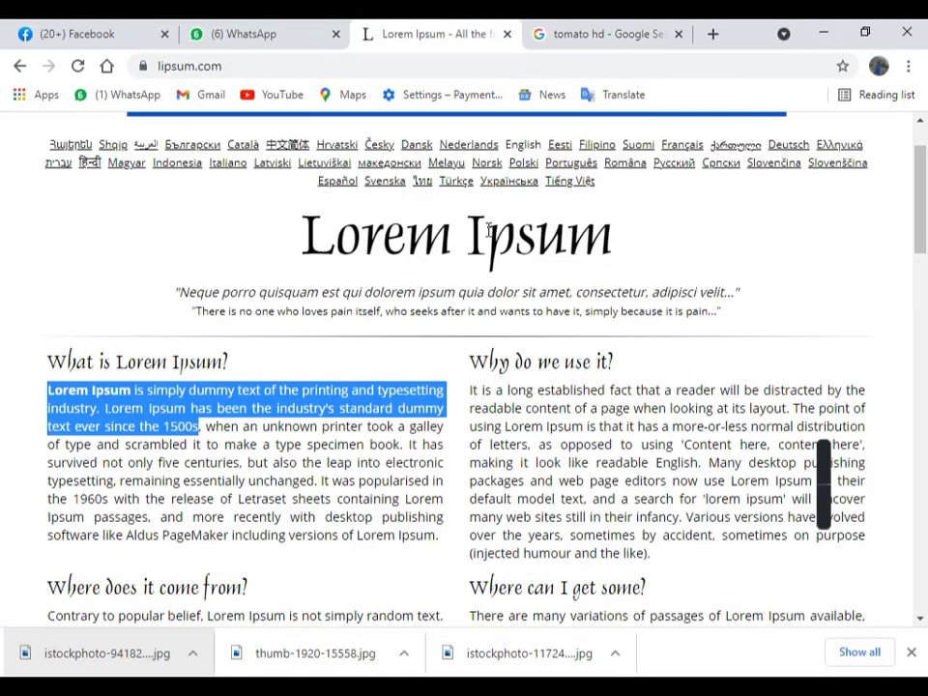
drag(448, 436, 384, 422)
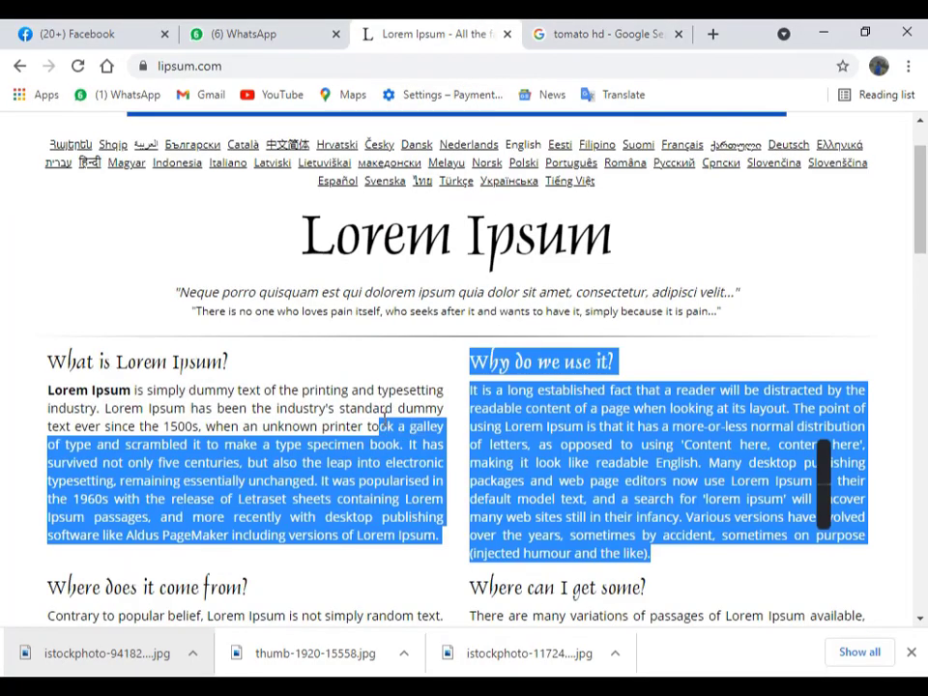
click(372, 409)
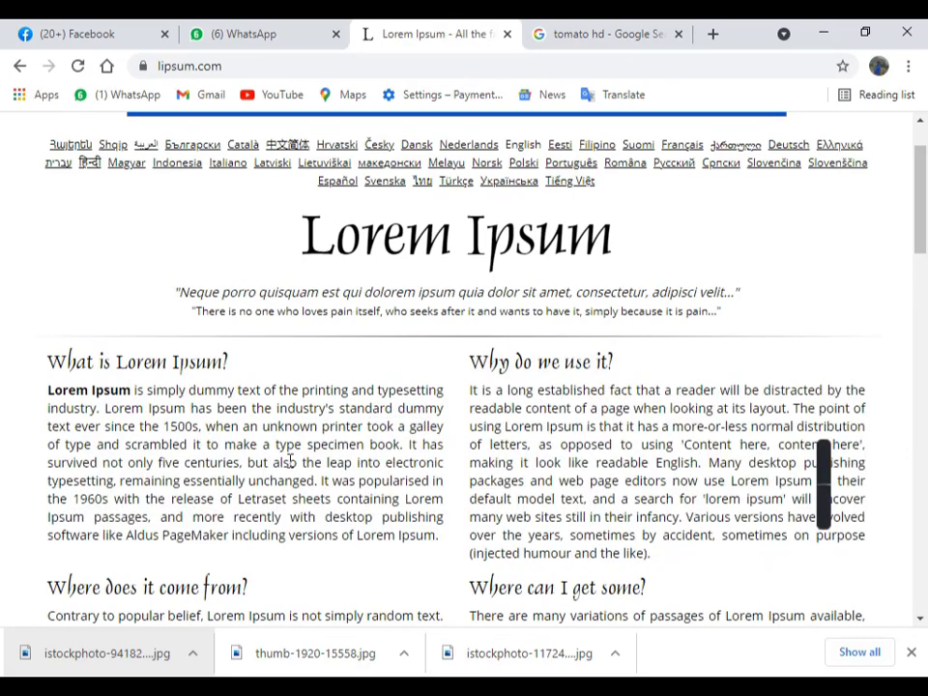
drag(403, 446, 60, 387)
right_click(74, 391)
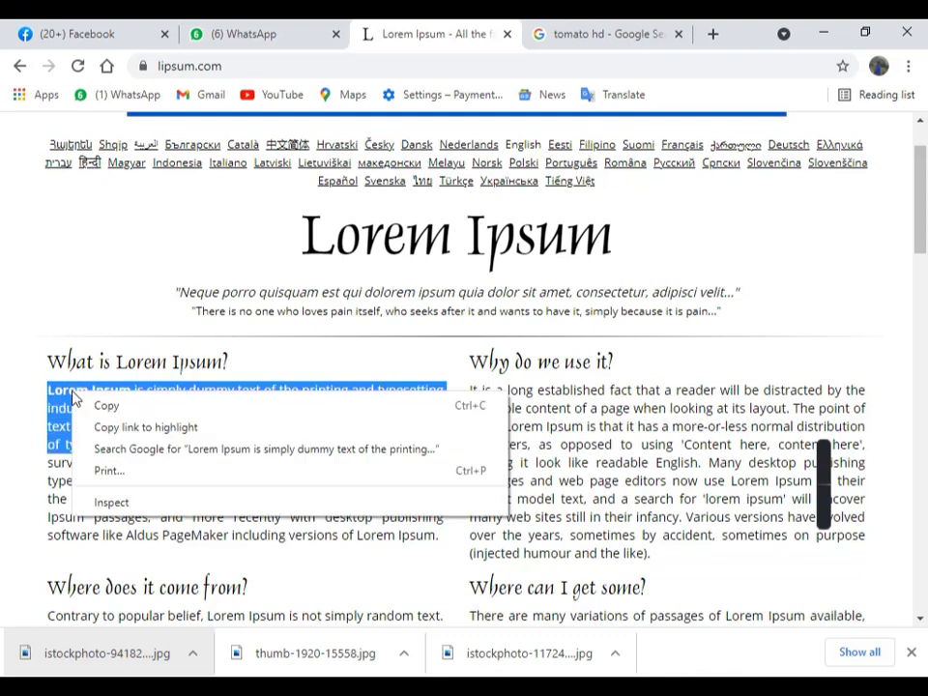
click(101, 404)
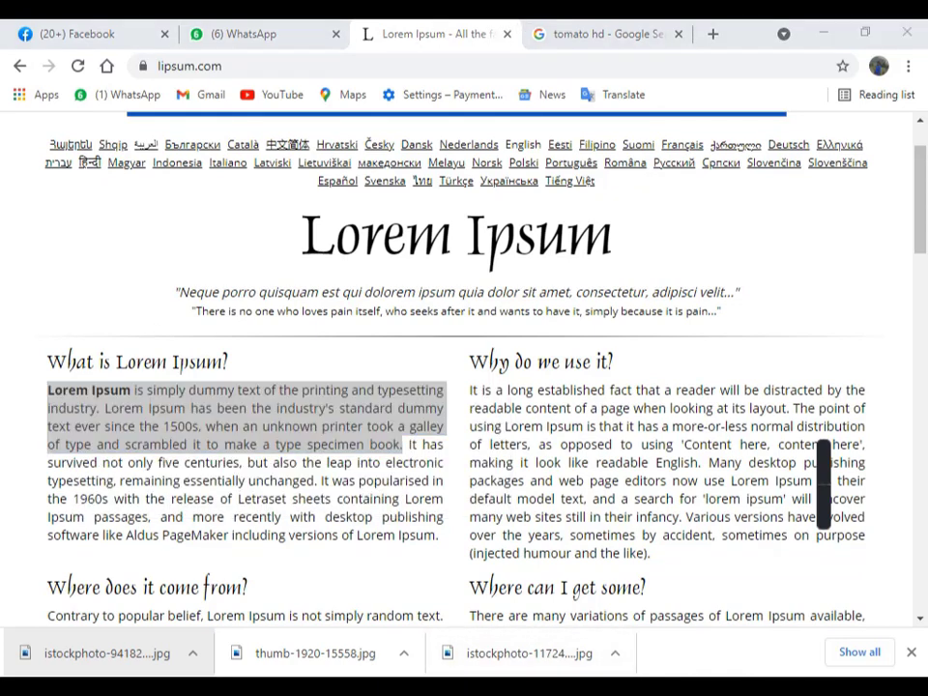
Return to CorelDRAW, paste the copied passage as paragraph text below the banner and select all of its wording.
click(544, 609)
key(ctrl+v)
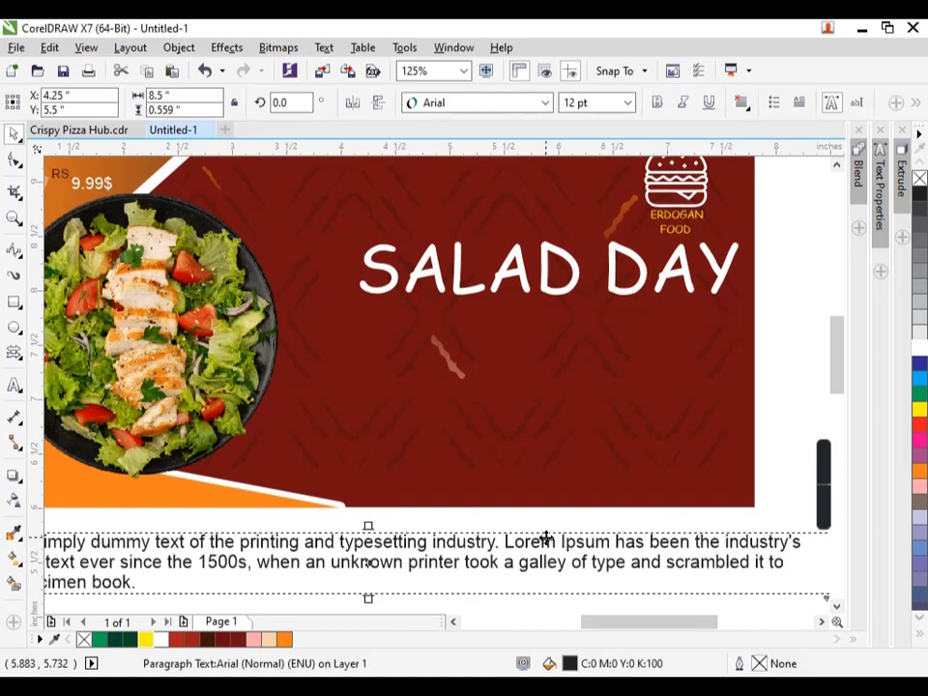
scroll(546, 538, down, 3)
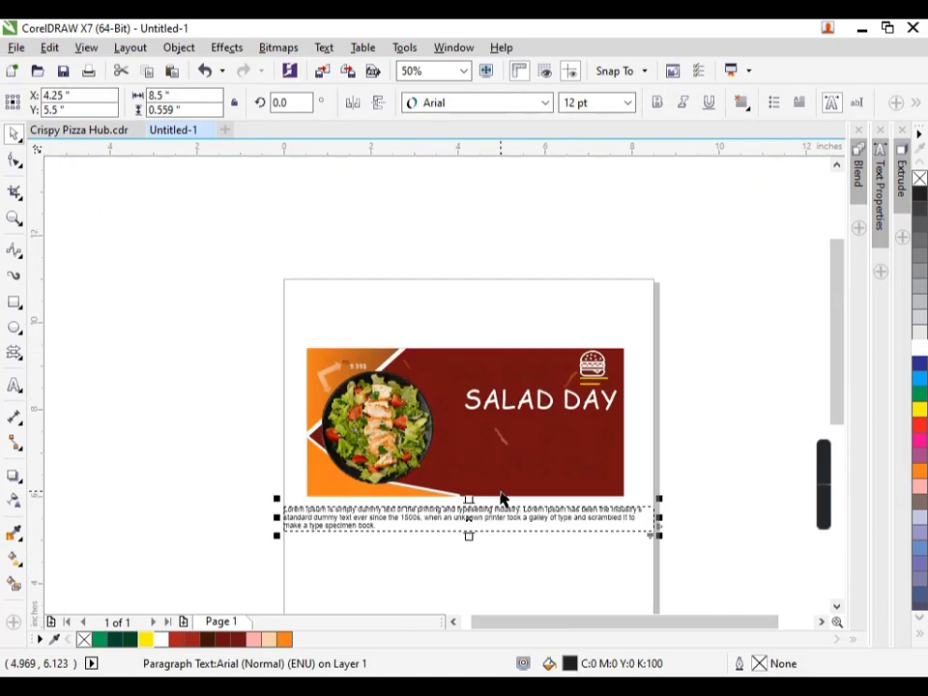
click(383, 527)
double_click(383, 528)
drag(383, 528, 271, 498)
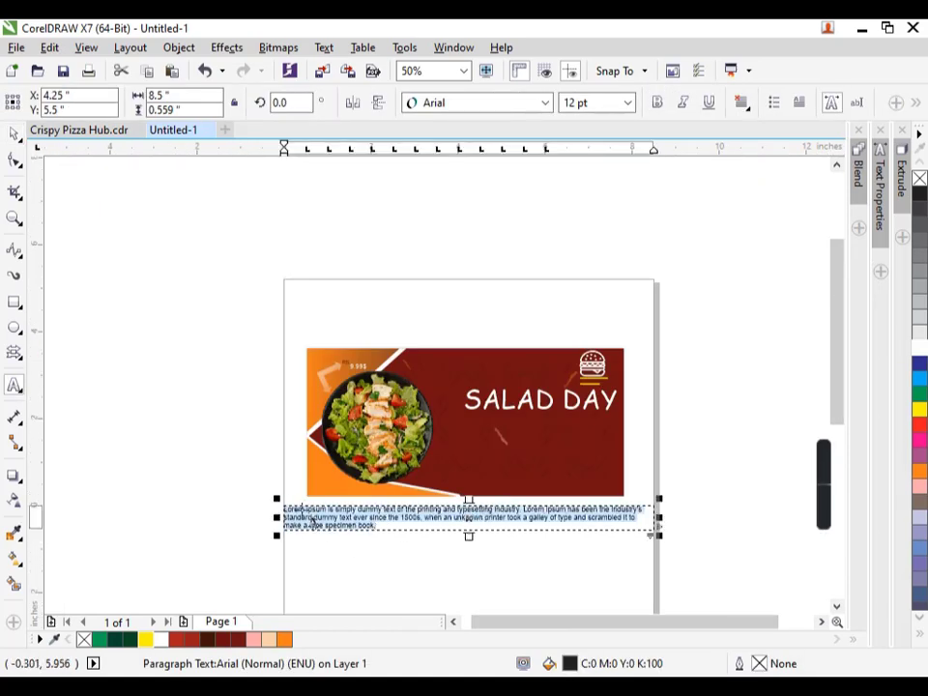
key(Escape)
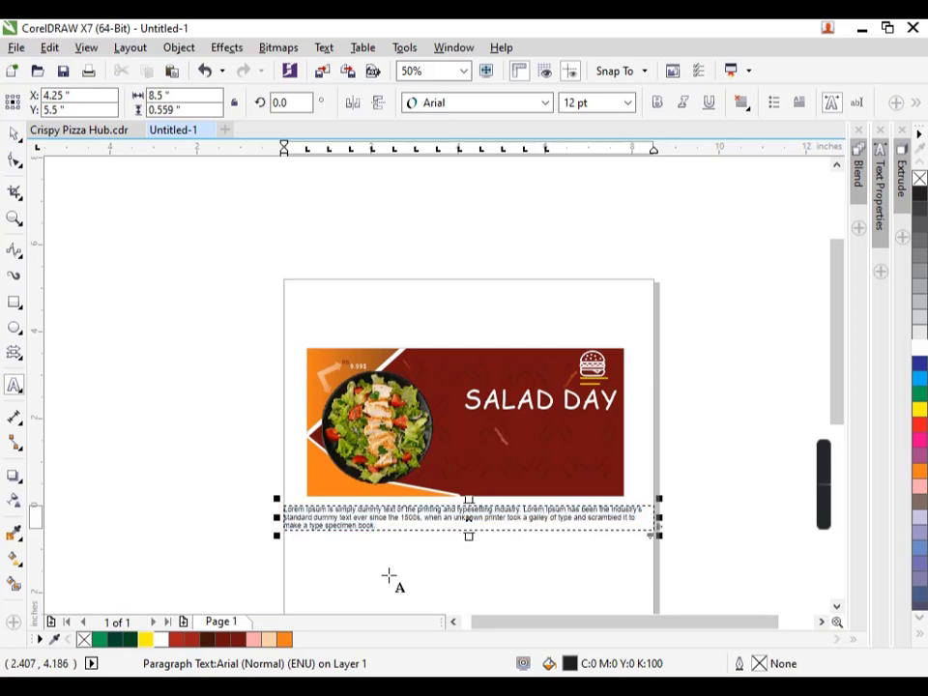
Paste the Lorem Ipsum passage again as single-line artistic text on the page below the paragraph frame.
click(388, 574)
key(ctrl+v)
key(Escape)
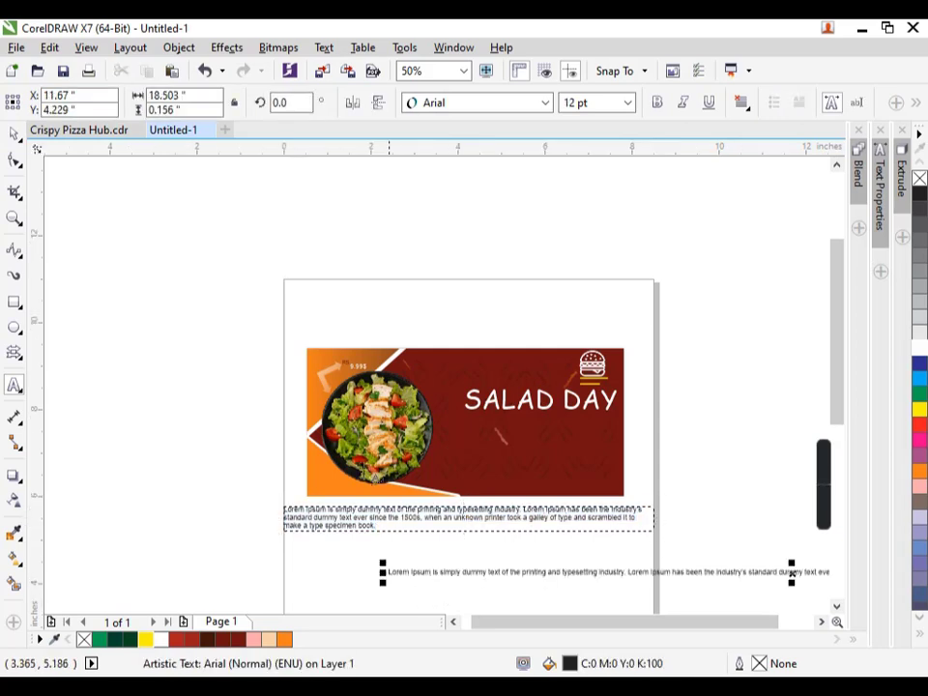
click(14, 135)
click(376, 542)
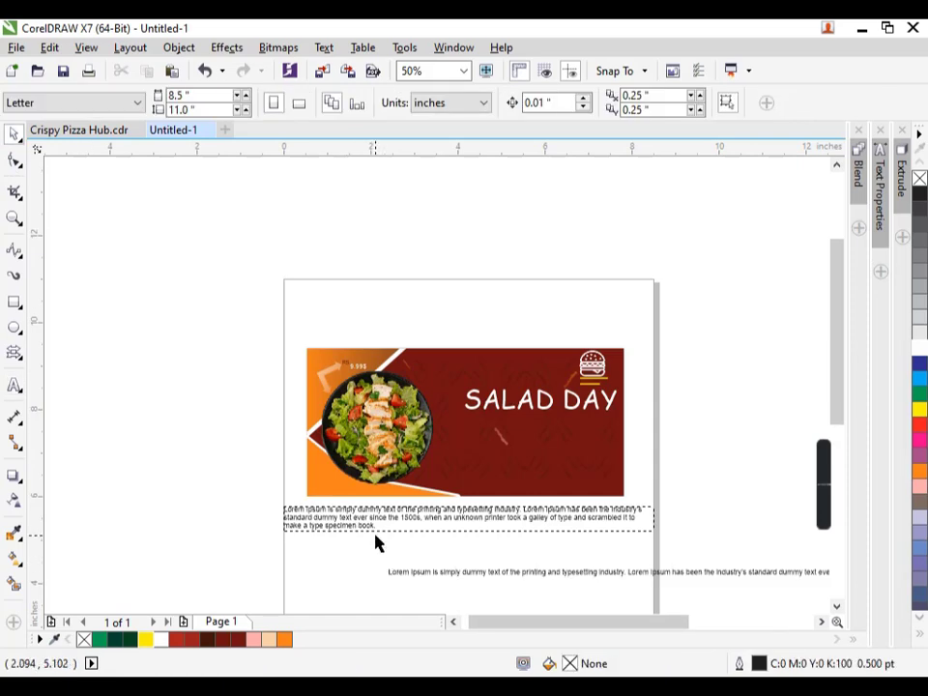
Delete the Lorem Ipsum paragraph text frame directly below the banner.
click(375, 531)
key(Delete)
scroll(372, 522, down, 2)
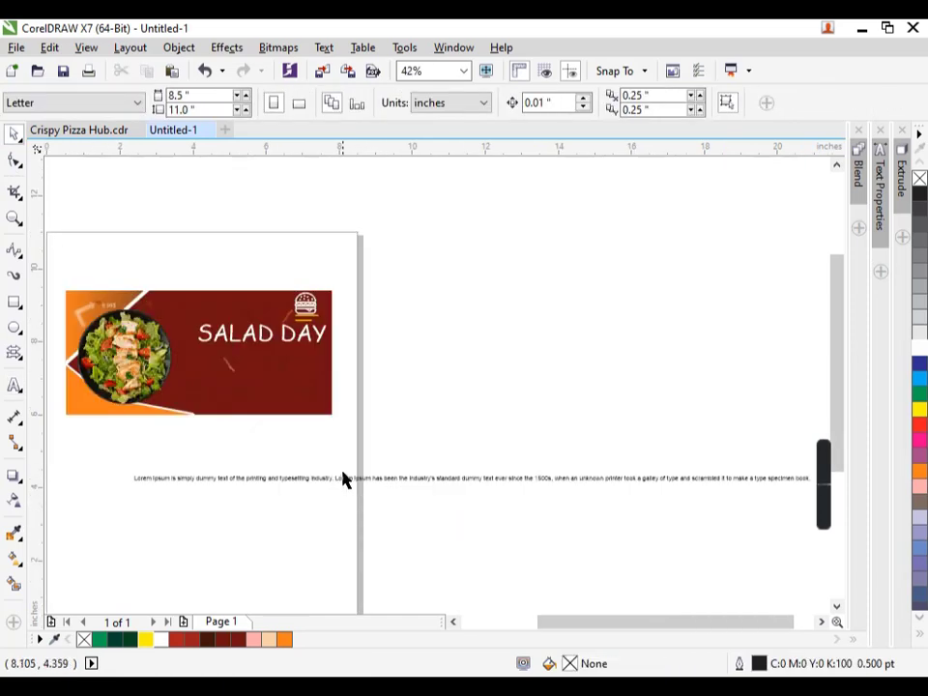
Break the Lorem Ipsum artistic text below the banner into new lines after "industry." and after "1500s,".
scroll(410, 489, up, 3)
click(390, 486)
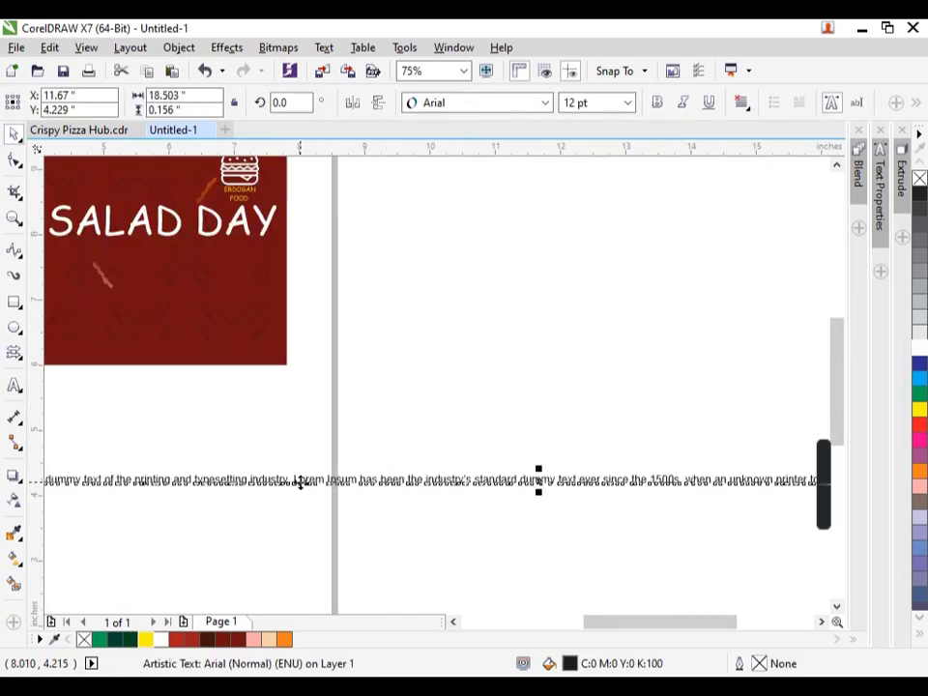
double_click(294, 477)
key(Return)
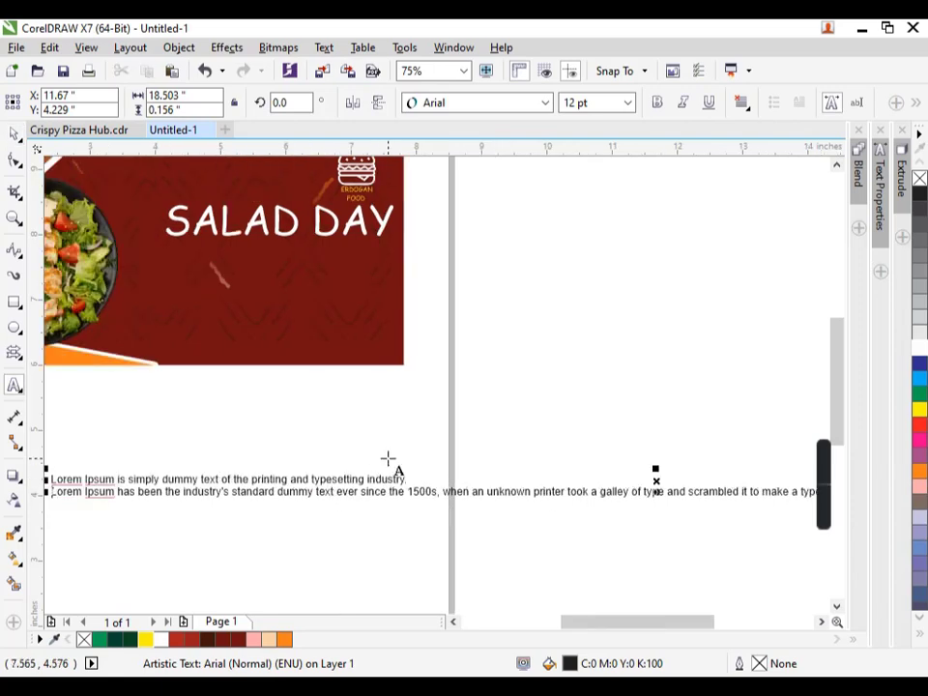
scroll(388, 458, down, 1)
scroll(404, 471, up, 4)
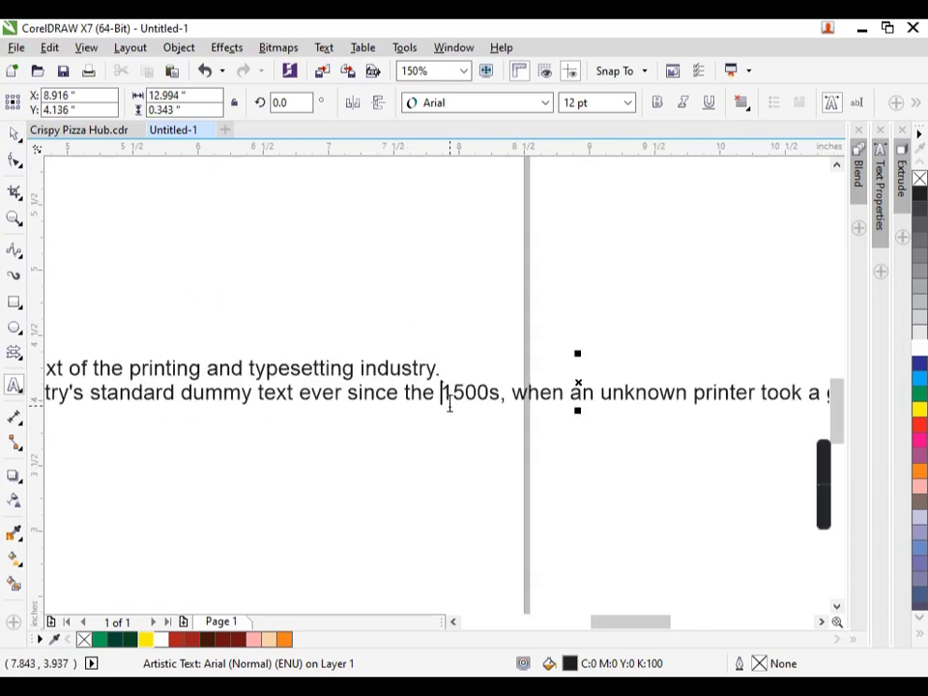
key(Return)
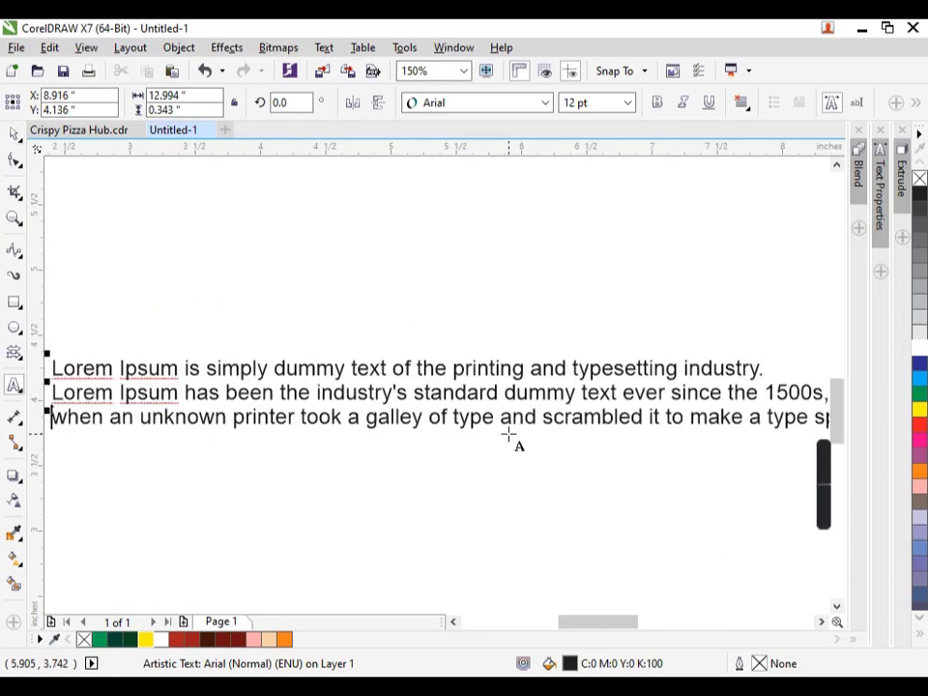
Break the last line of the Lorem Ipsum text after "make" so "a type specimen book." starts a new line.
scroll(507, 431, down, 2)
scroll(546, 440, up, 2)
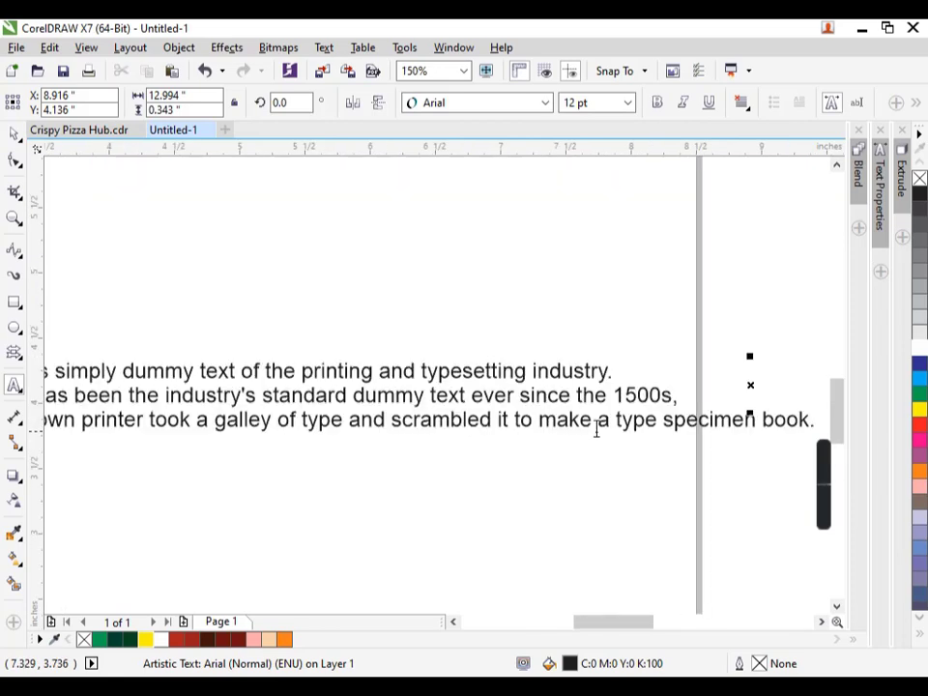
click(610, 421)
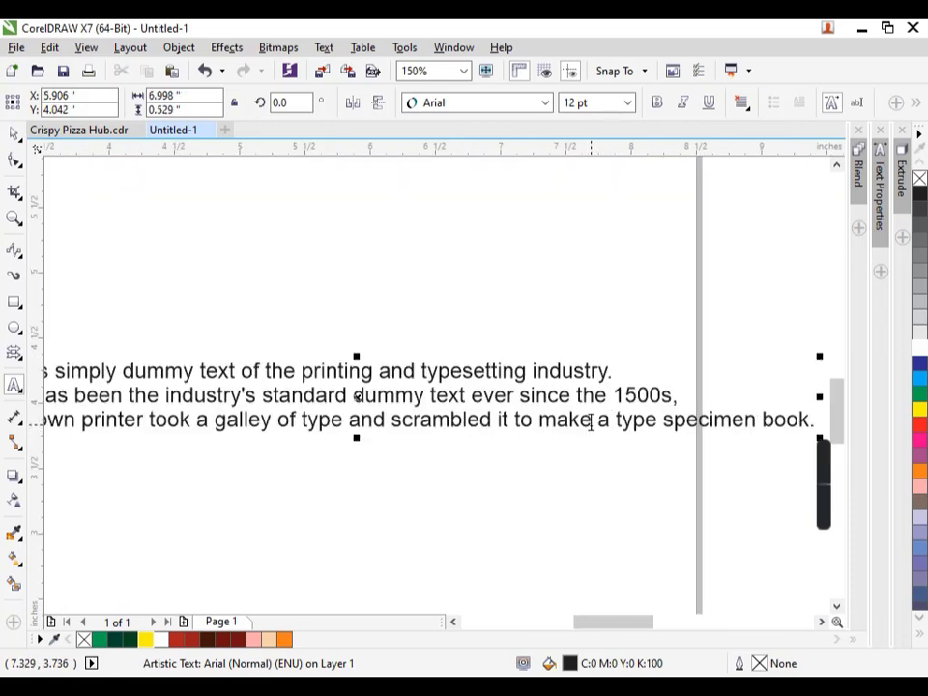
click(592, 421)
key(Return)
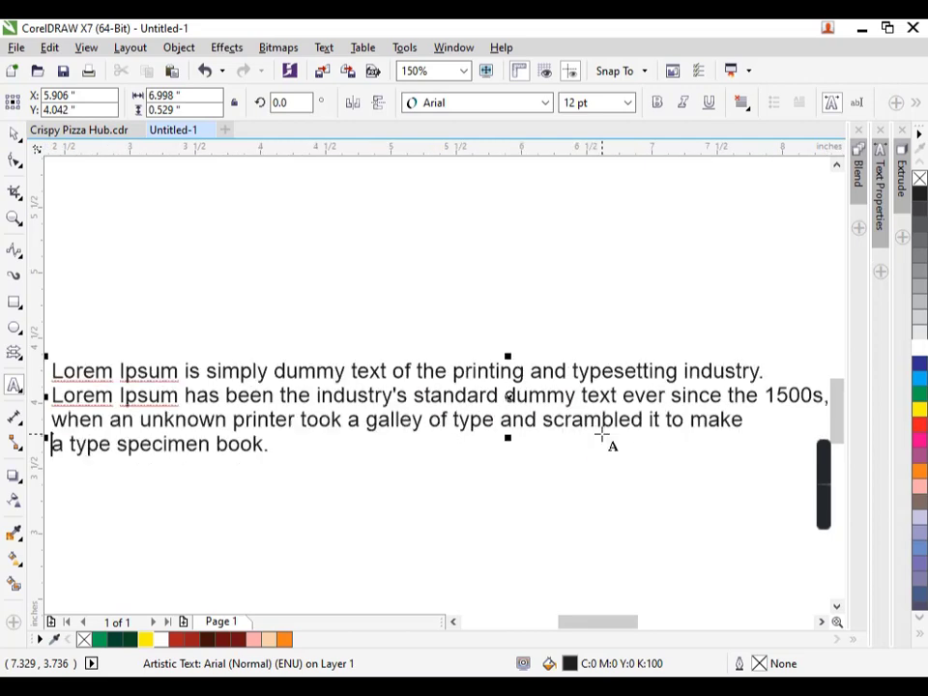
scroll(602, 437, down, 2)
click(21, 136)
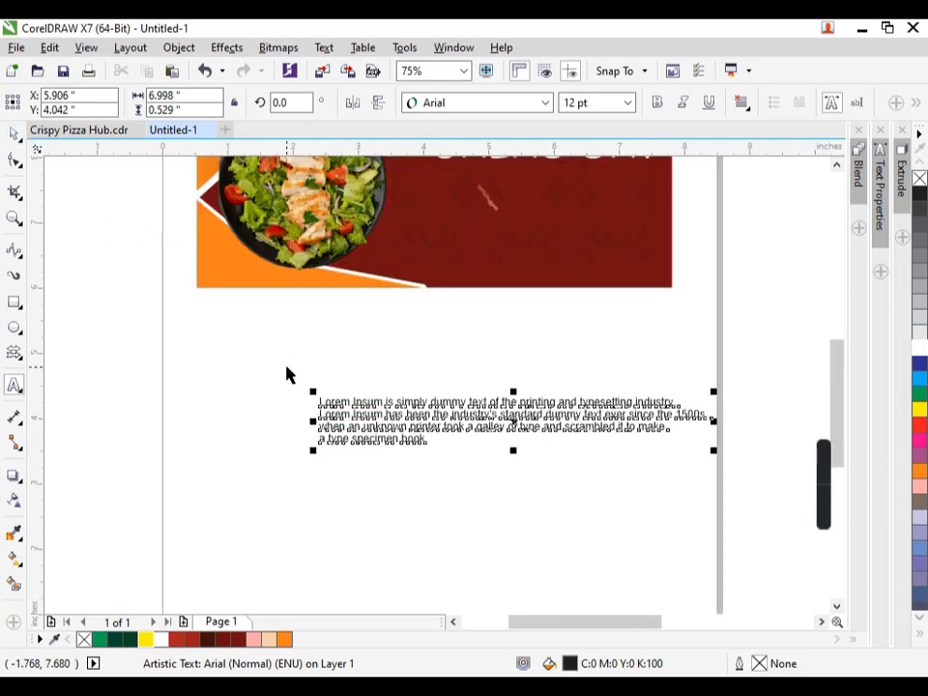
Move the Lorem Ipsum text onto the banner under the SALAD DAY title and scale it to about 3.4 inches wide.
scroll(460, 428, down, 2)
drag(506, 416, 417, 274)
click(371, 393)
drag(365, 385, 432, 275)
scroll(404, 274, up, 4)
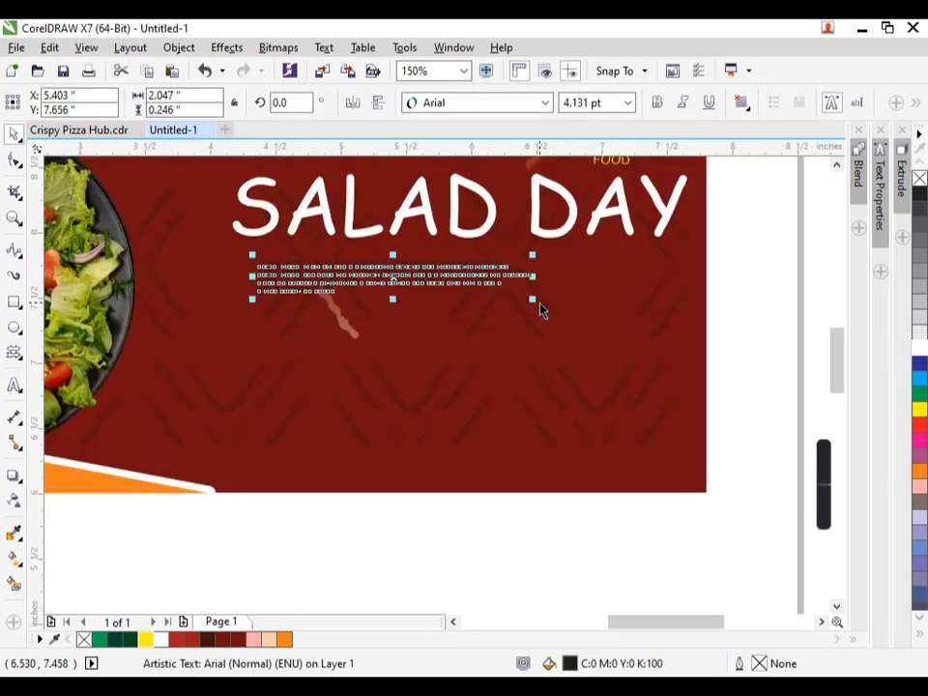
drag(539, 303, 707, 487)
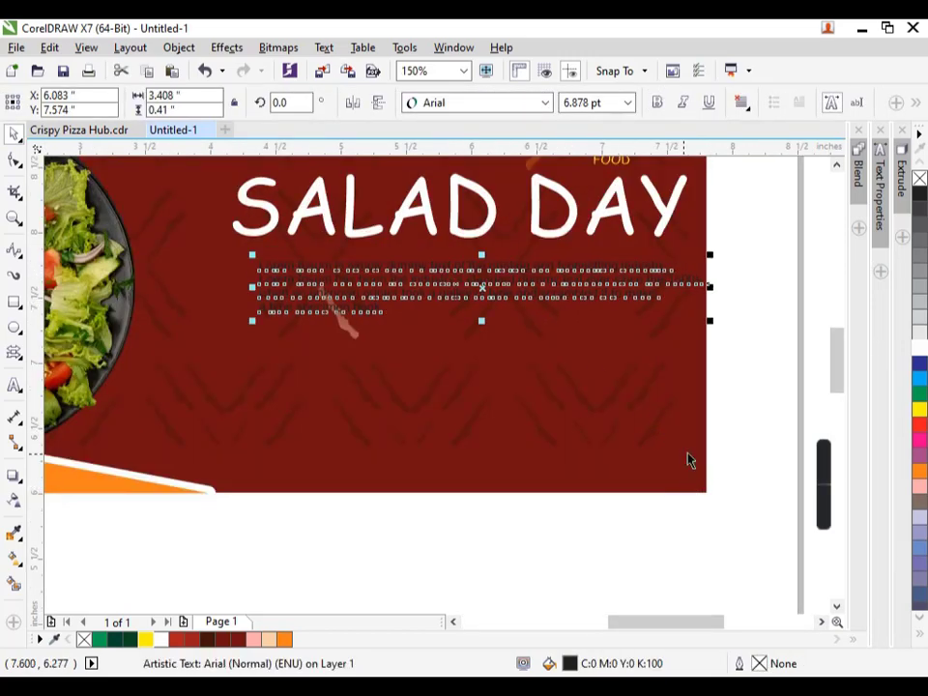
Fill the Lorem Ipsum text white and fit it under the SALAD DAY title at about 7.1 pt, aligned with the title's left edge.
scroll(745, 315, up, 2)
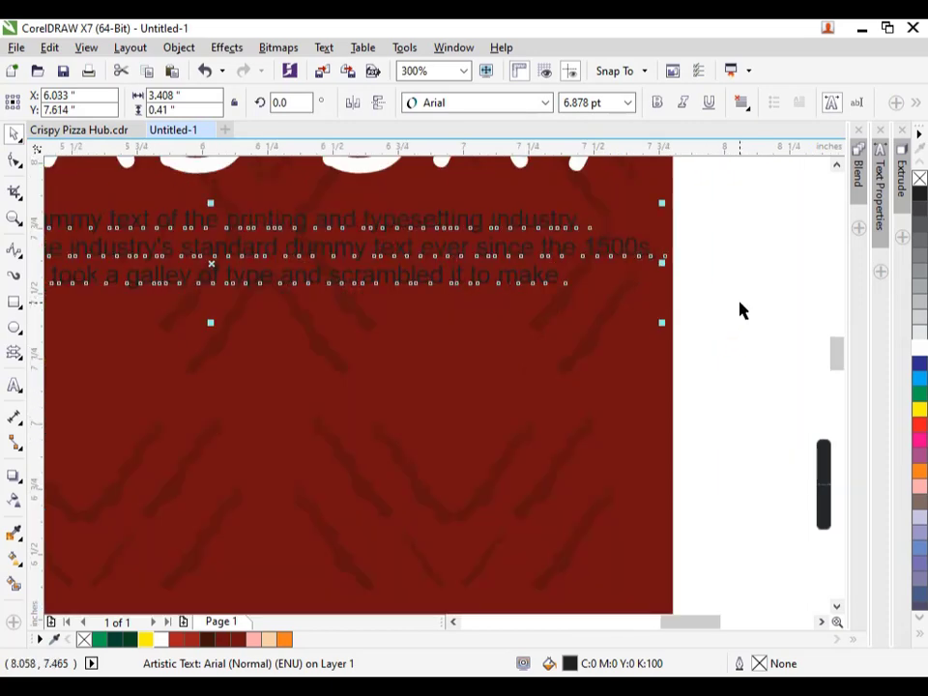
key(Left)
key(Left)
key(Up)
click(161, 641)
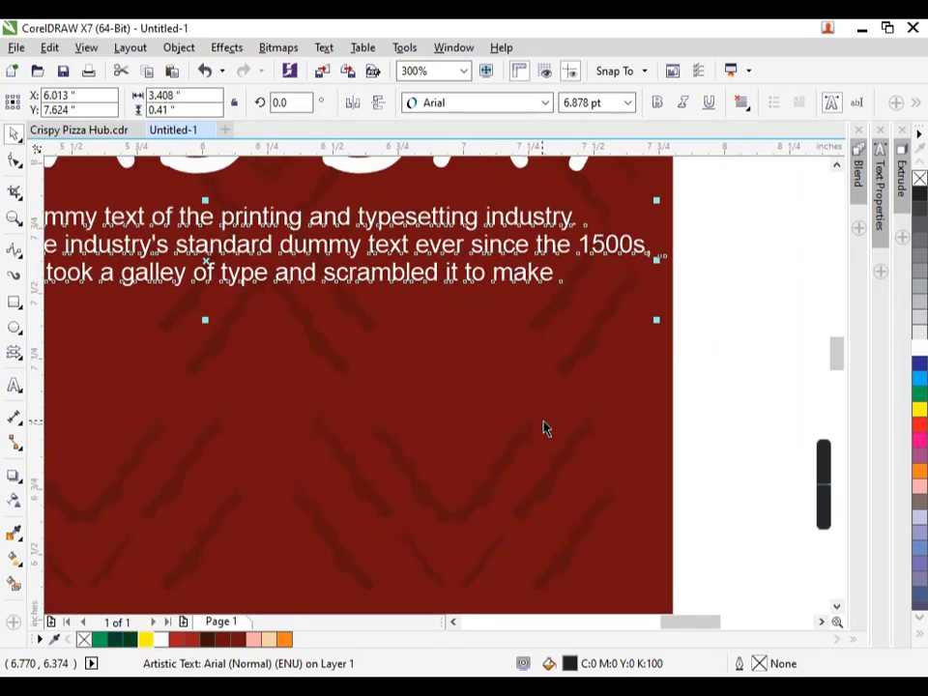
scroll(623, 421, down, 2)
drag(145, 309, 129, 290)
click(658, 314)
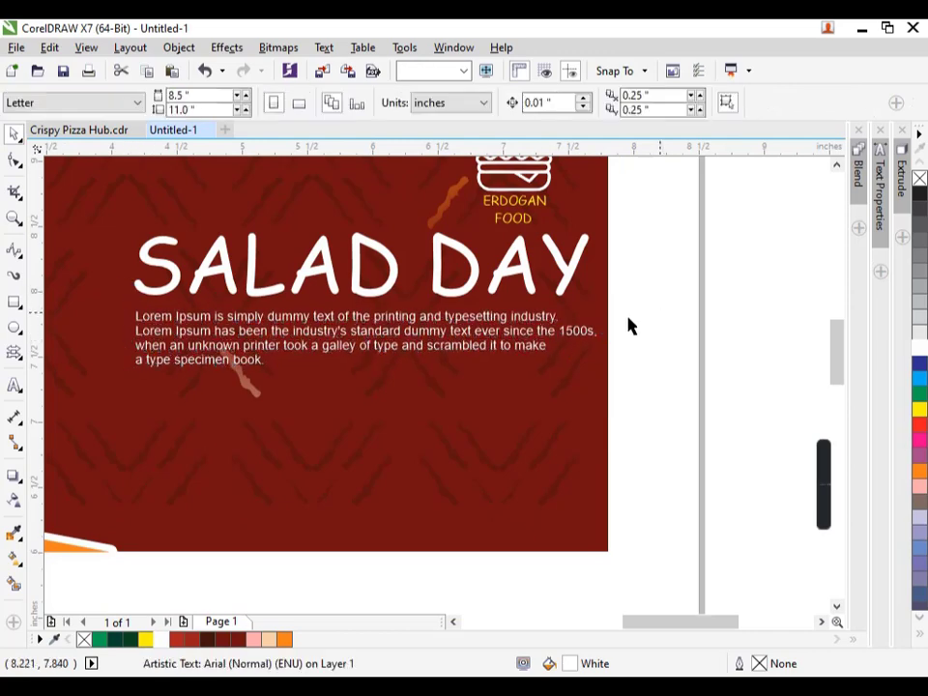
Rewrap the banner's Lorem Ipsum text so its third line begins with "1500s, when an unknown printer", and enlarge the text slightly.
double_click(559, 333)
key(Return)
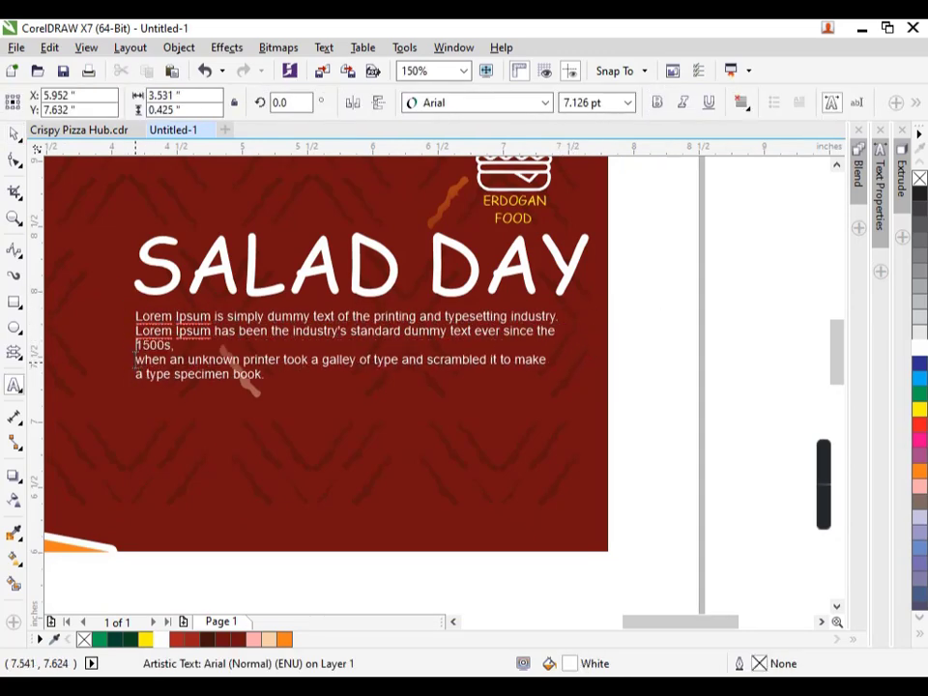
key(shift+Right)
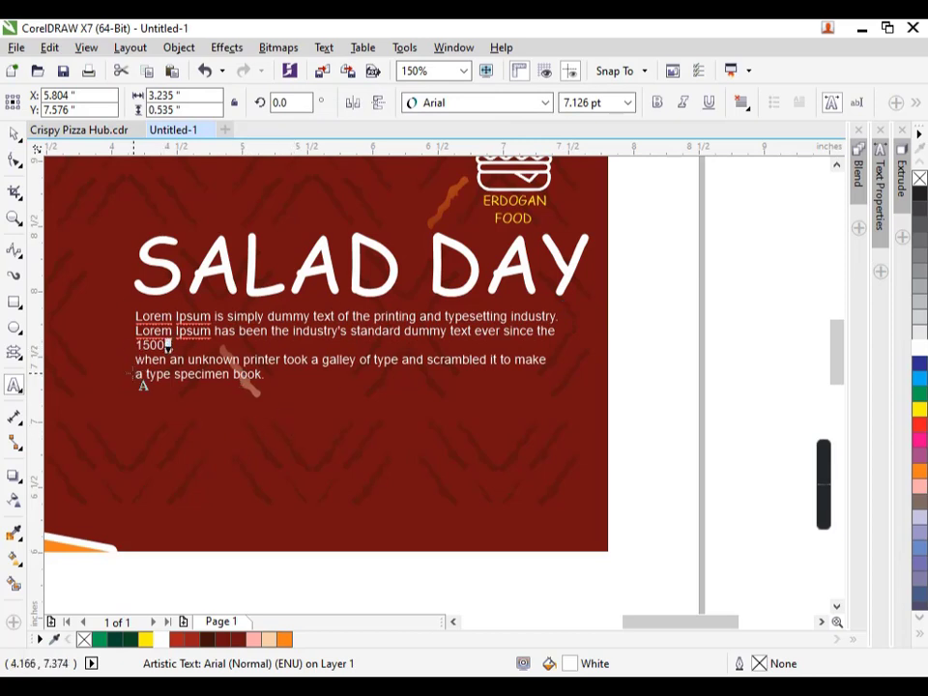
key(Left)
key(BackSpace)
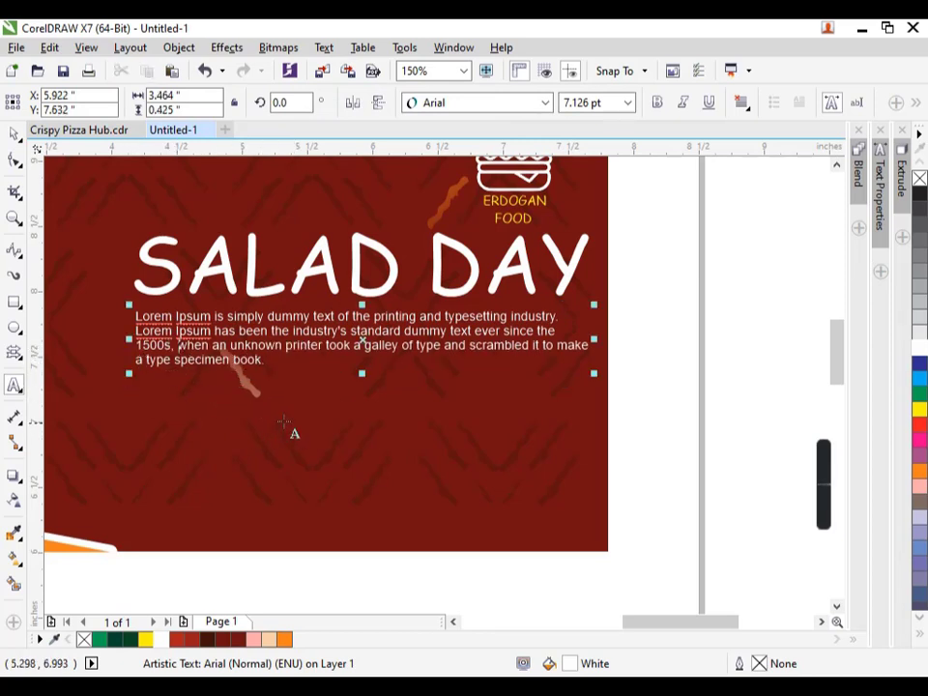
click(14, 132)
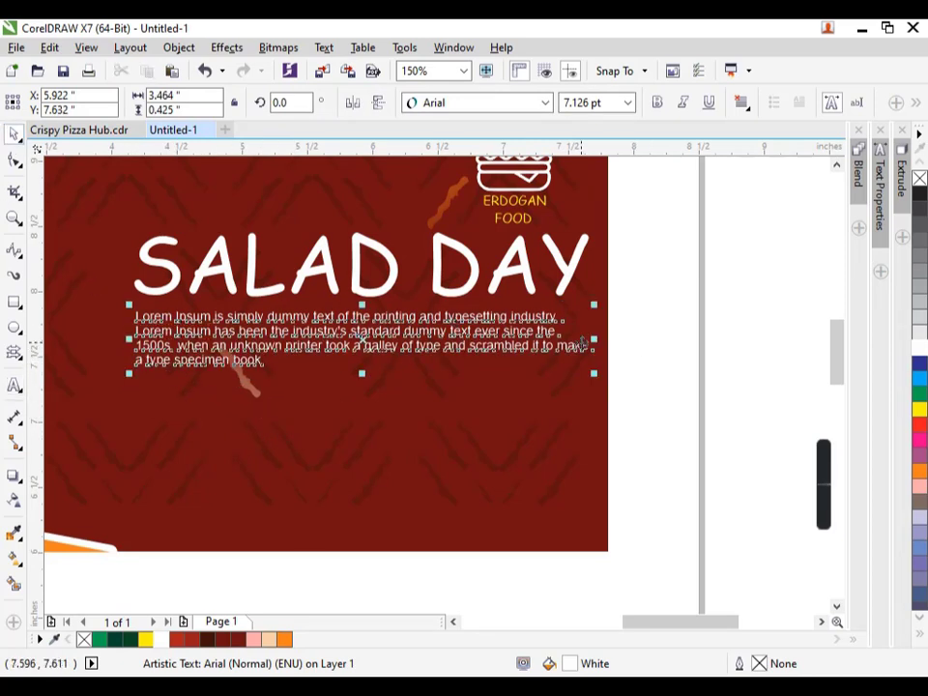
mouse_move(599, 376)
mouse_down()
mouse_move(606, 389)
mouse_move(608, 381)
mouse_up()
click(656, 386)
scroll(652, 389, down, 2)
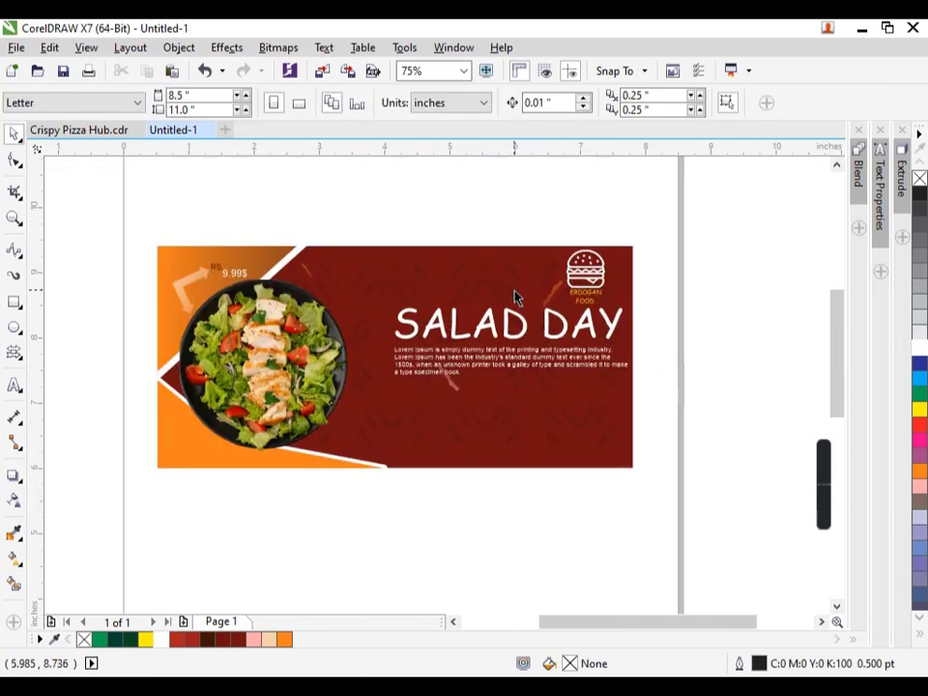
Add the artistic text "EVERYDAY" in 24 pt Arial above the SALAD DAY title.
scroll(514, 296, up, 2)
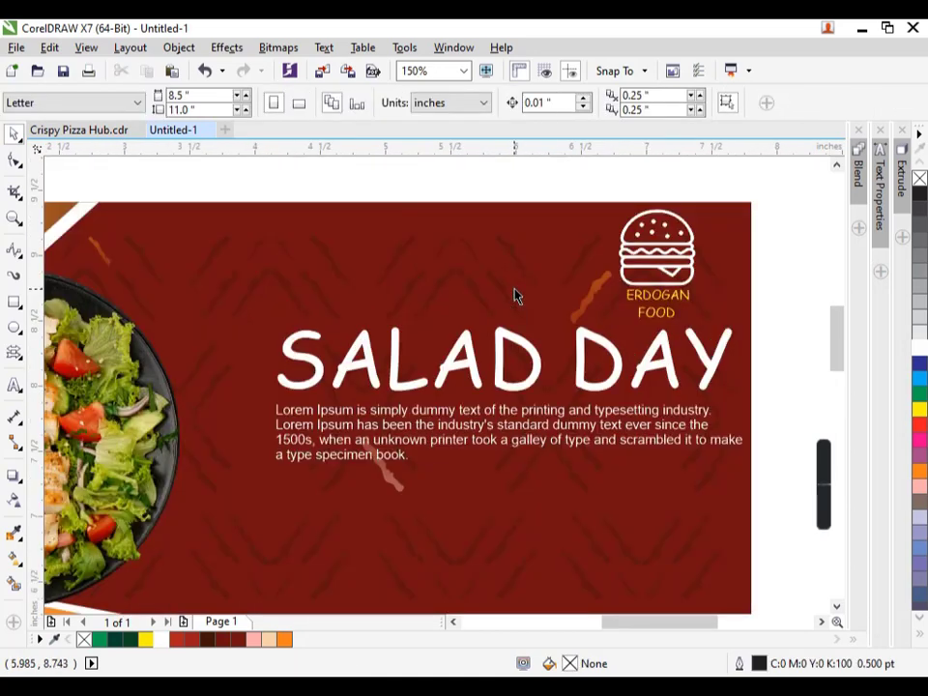
click(14, 384)
click(333, 280)
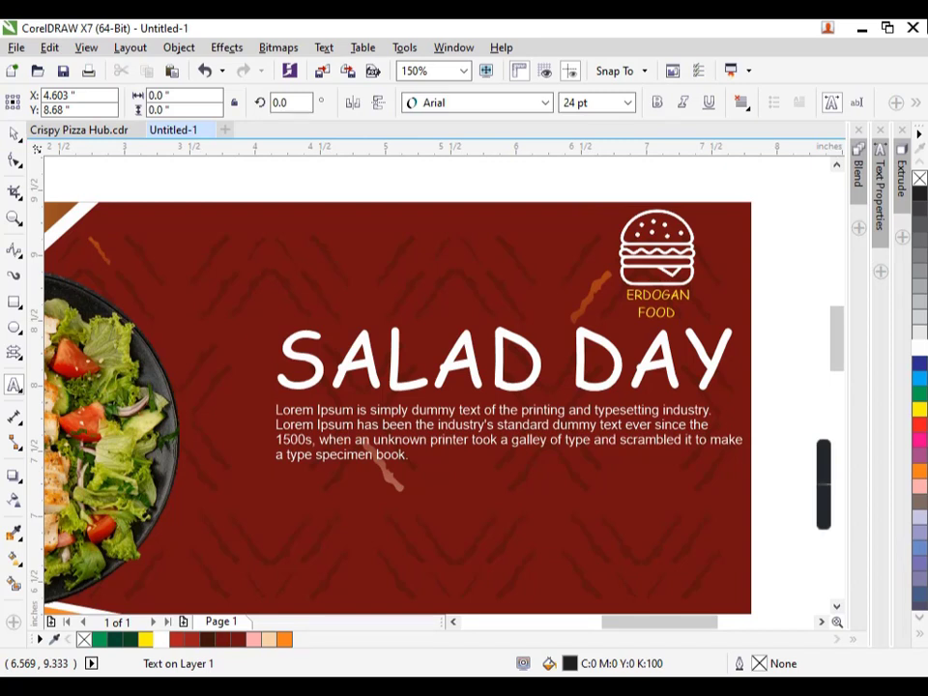
text(eV)
key(BackSpace)
key(BackSpace)
text(E)
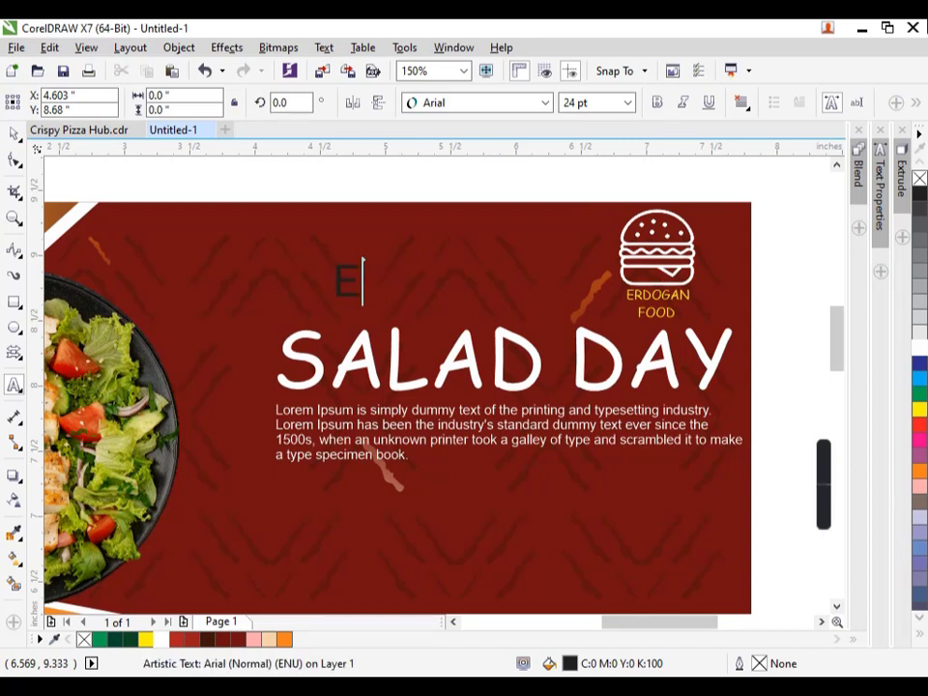
text(VERYDA)
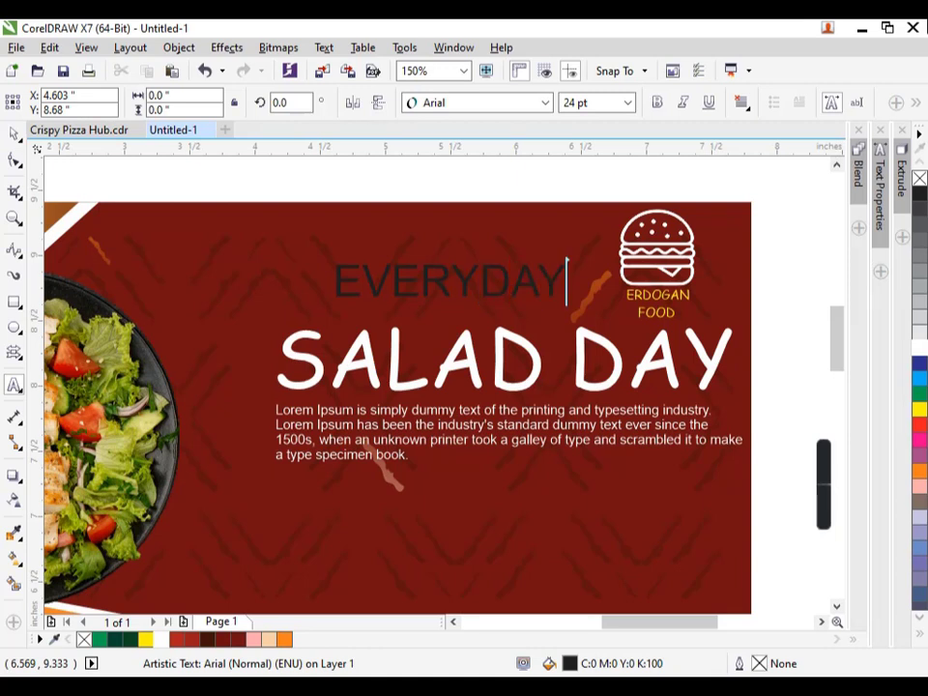
text(Y)
key(Escape)
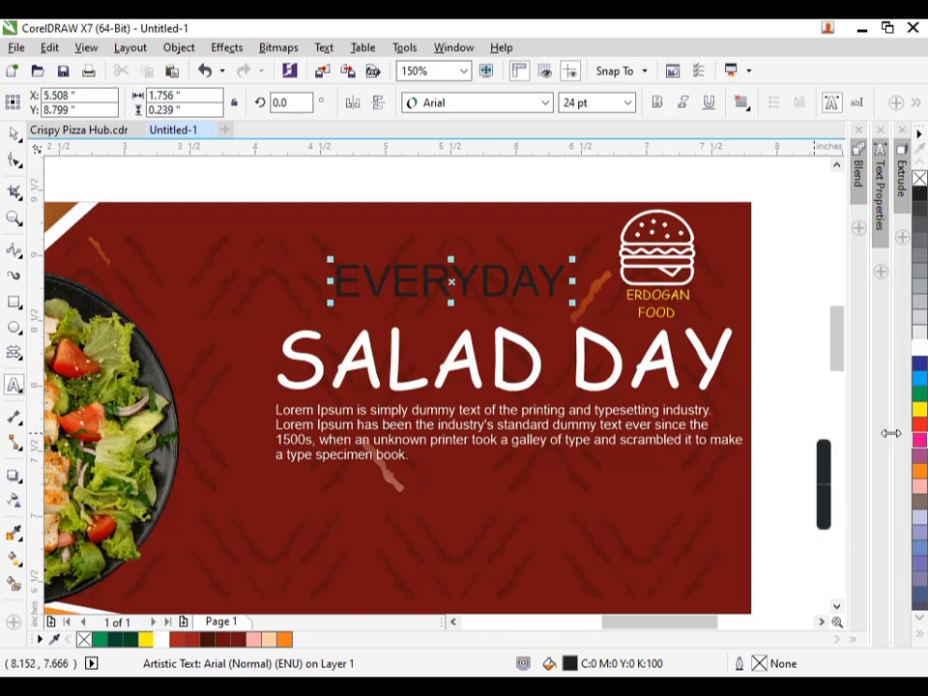
key(ctrl+space)
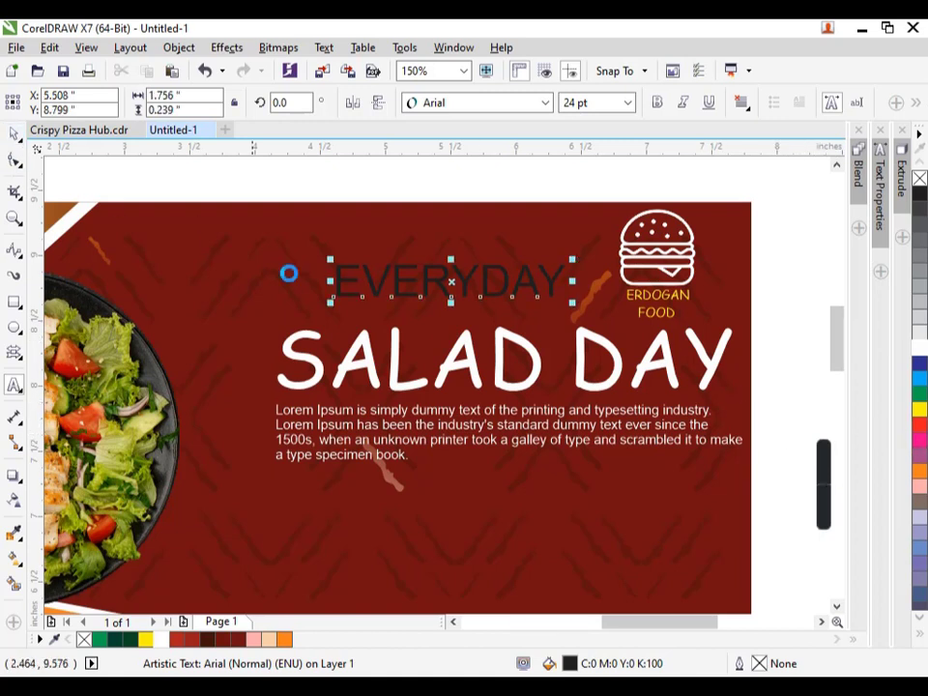
Fill the EVERYDAY text yellow and place it just above "SALAD", scaled down to about 21.7 pt.
click(147, 640)
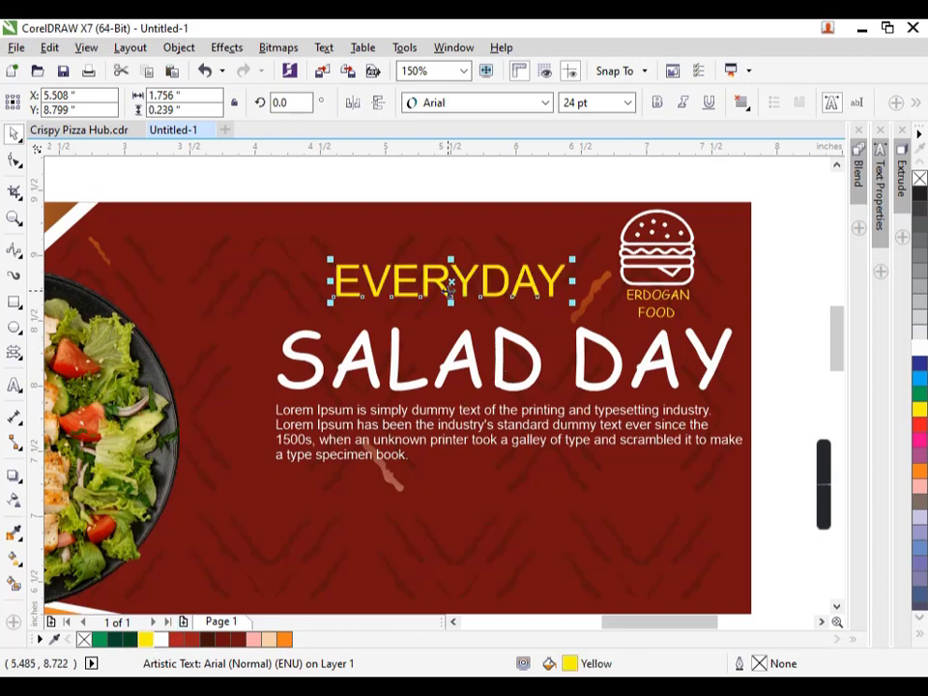
drag(449, 294, 423, 306)
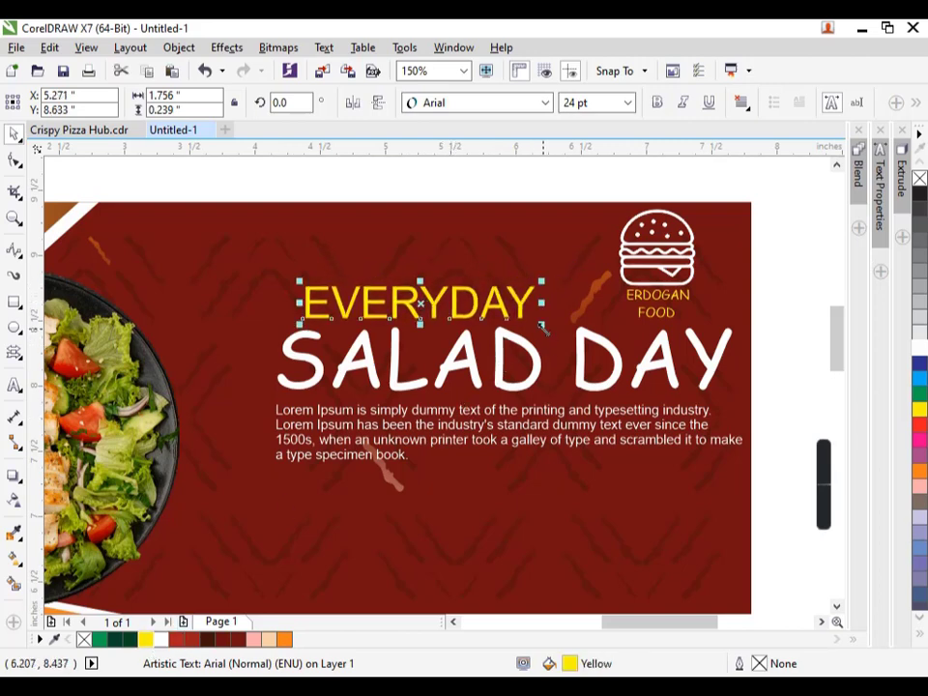
drag(543, 327, 519, 343)
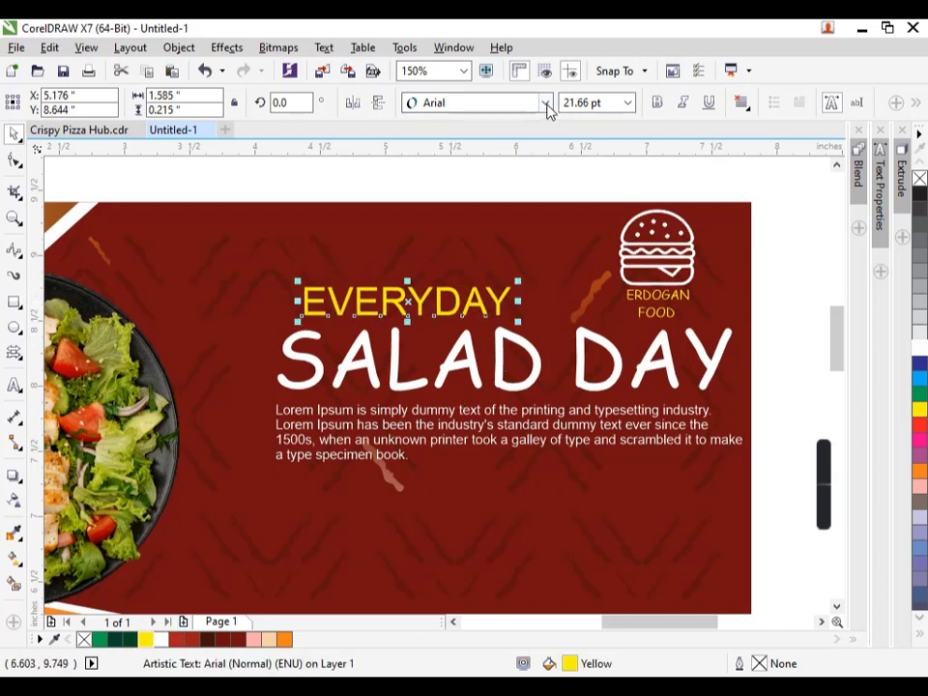
Change the EVERYDAY text's font to Caveat.
click(545, 103)
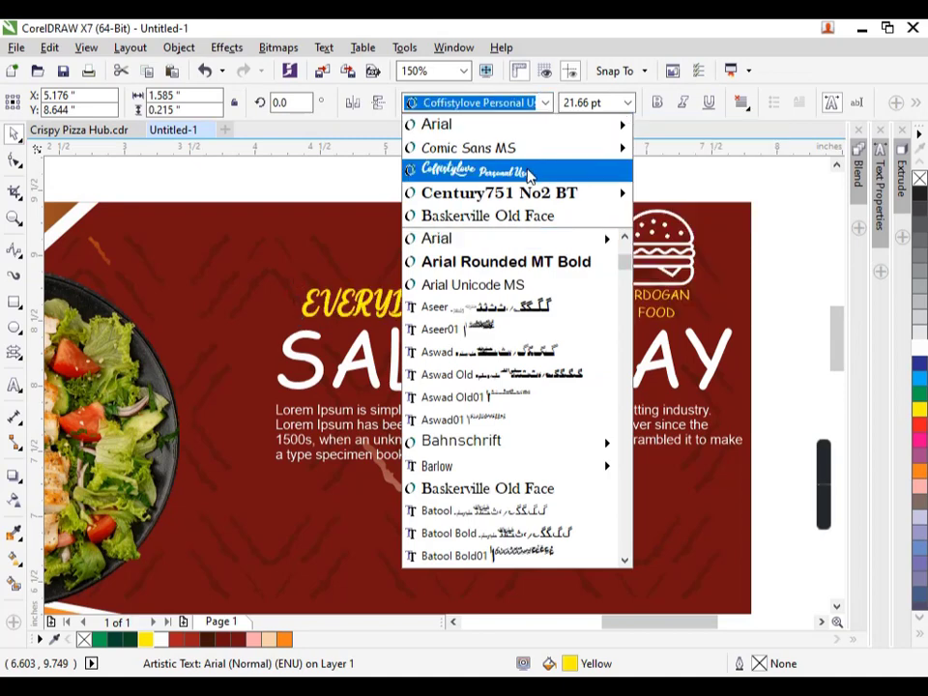
scroll(551, 386, down, 4)
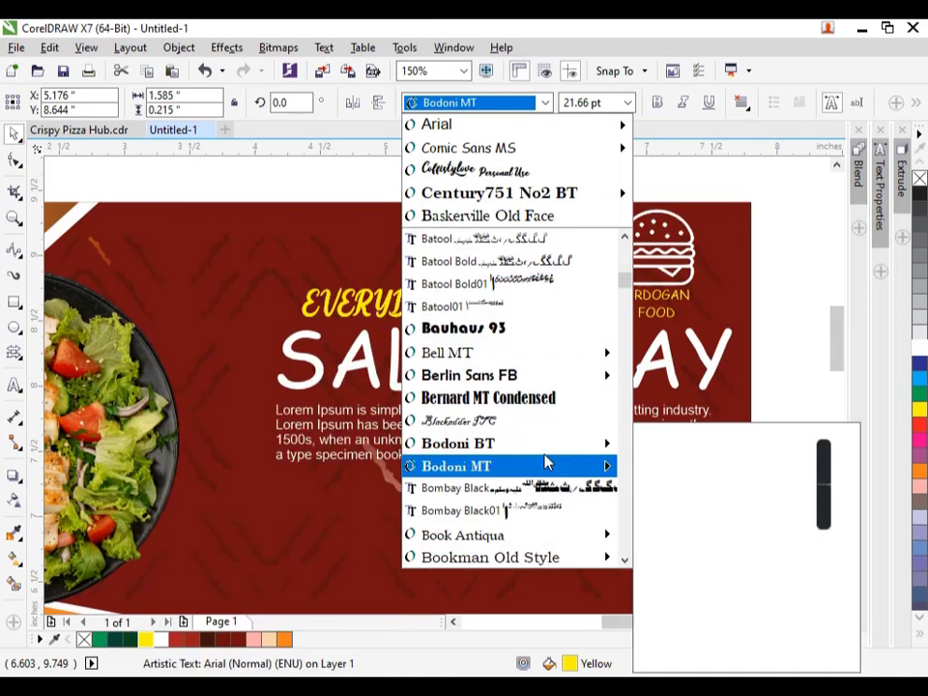
scroll(546, 464, down, 6)
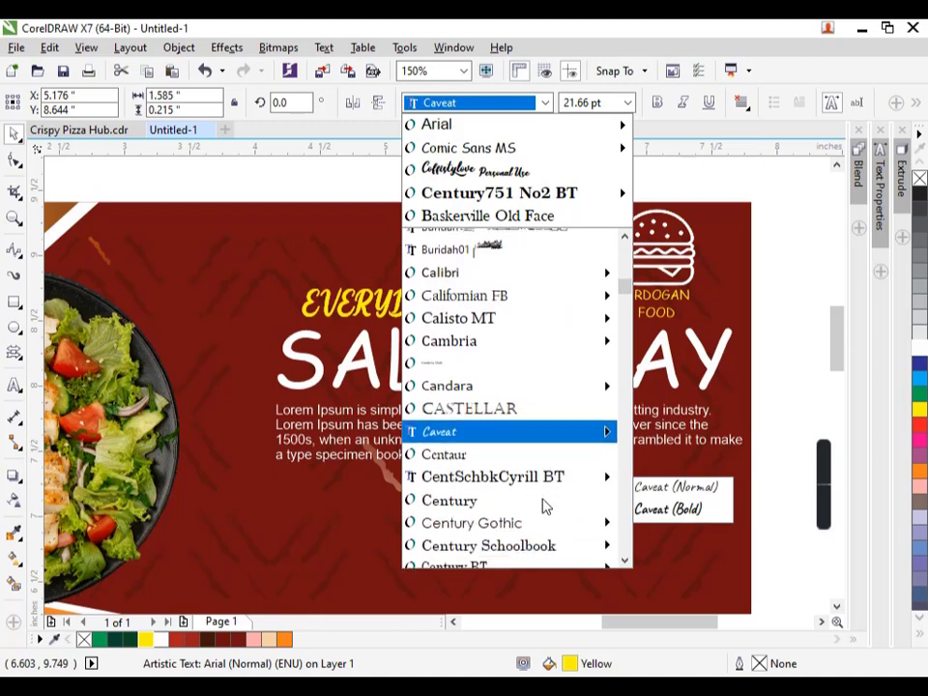
click(539, 429)
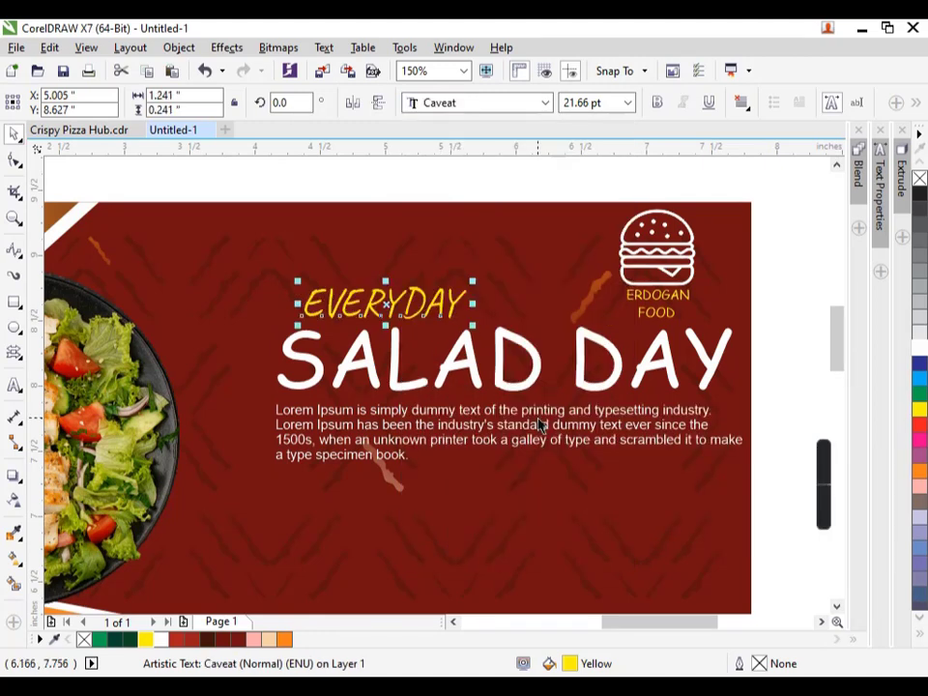
key(Left)
key(Left)
key(Right)
key(Right)
scroll(619, 370, down, 1)
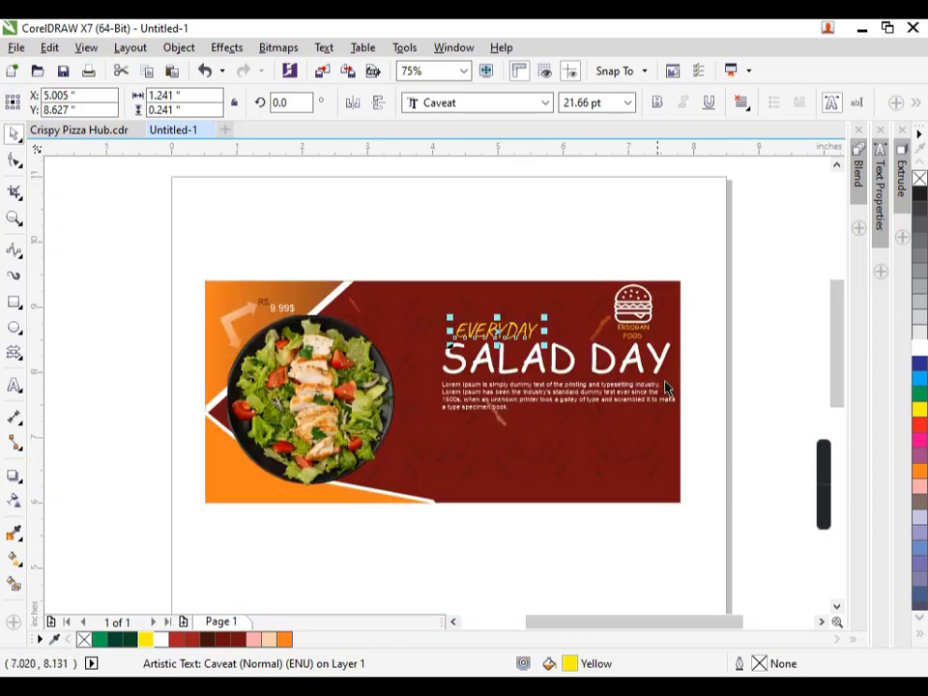
click(723, 417)
scroll(246, 298, up, 1)
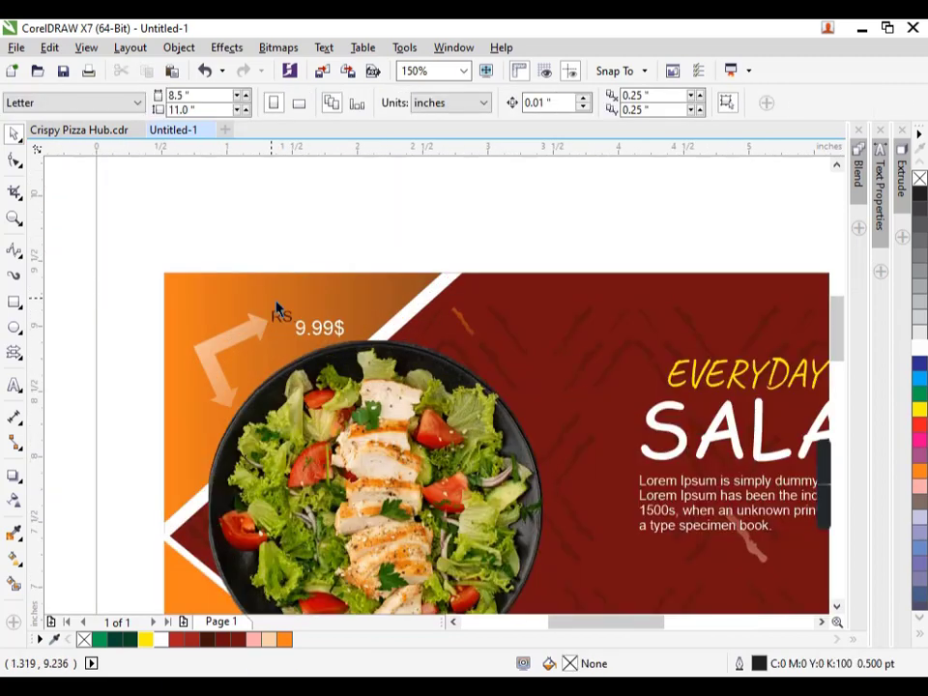
scroll(211, 331, down, 1)
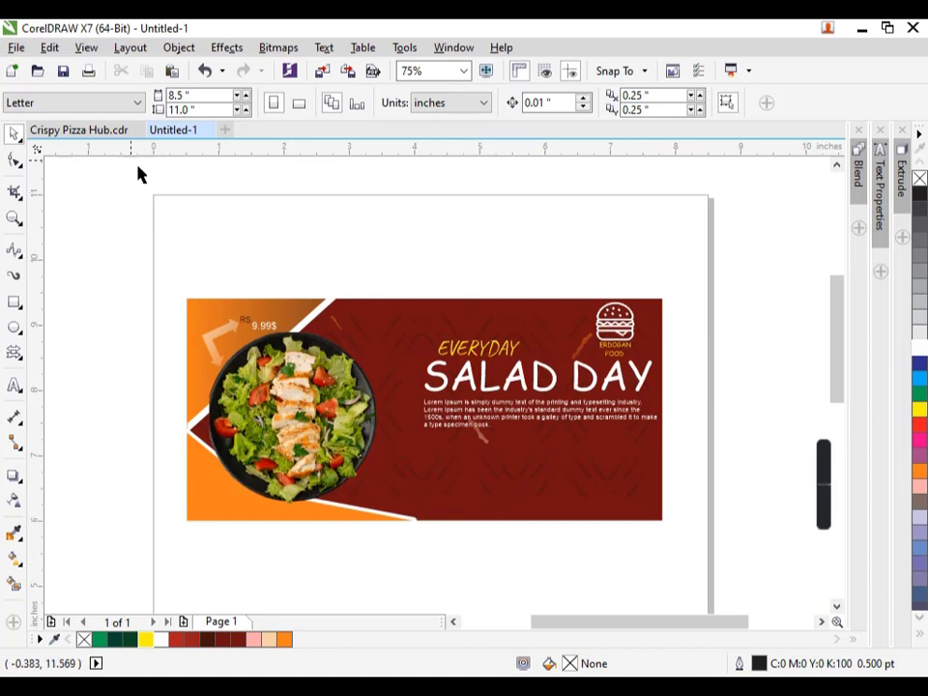
drag(700, 586, 489, 571)
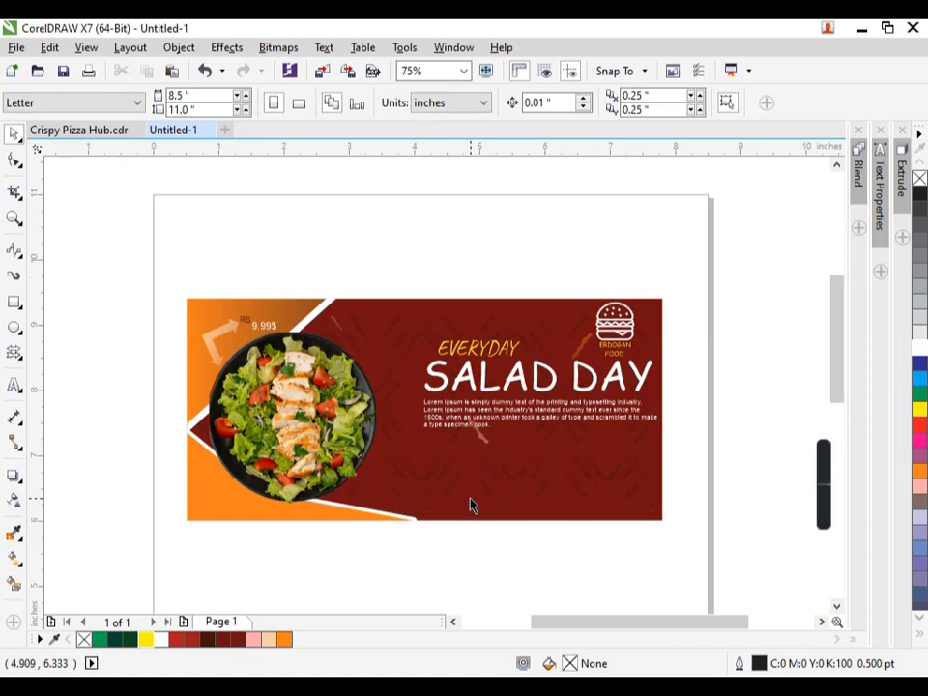
click(96, 131)
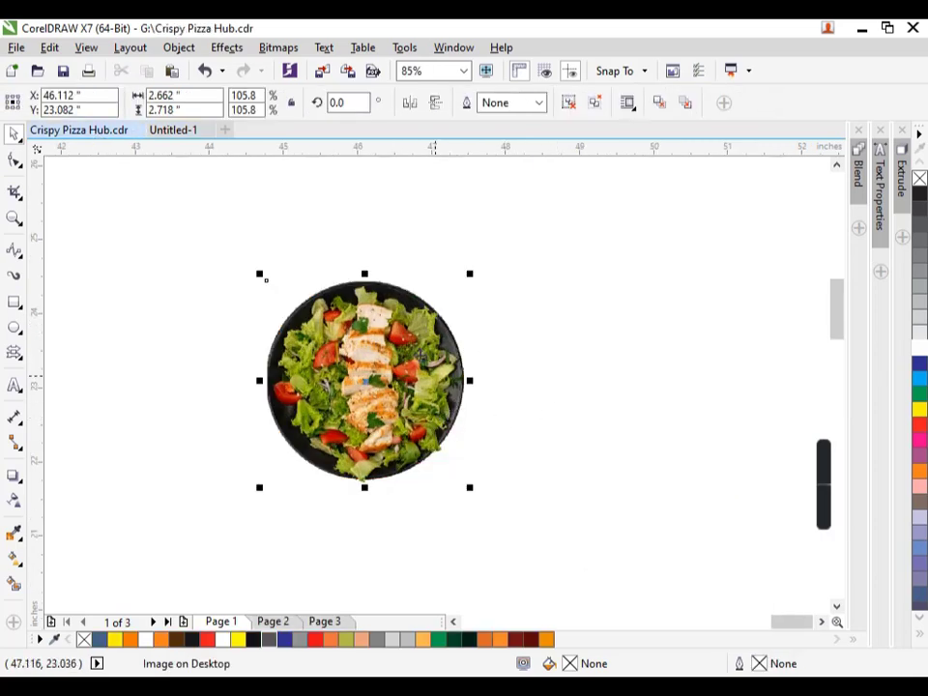
click(172, 130)
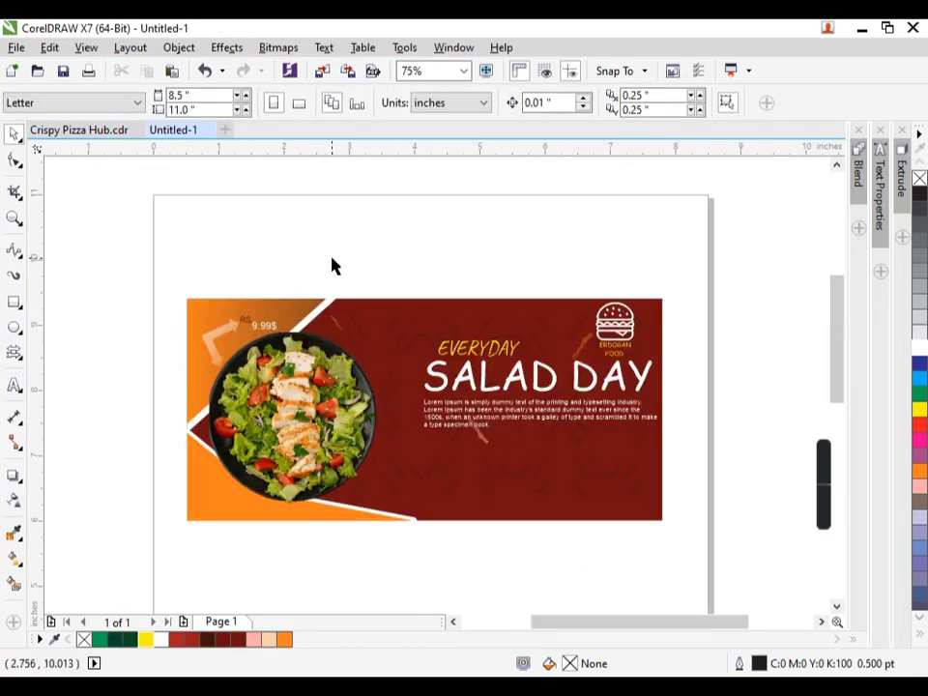
Move the social media icons and labels from below the banner onto its lower part and enlarge the row to about 2.6 in wide.
scroll(628, 562, up, 2)
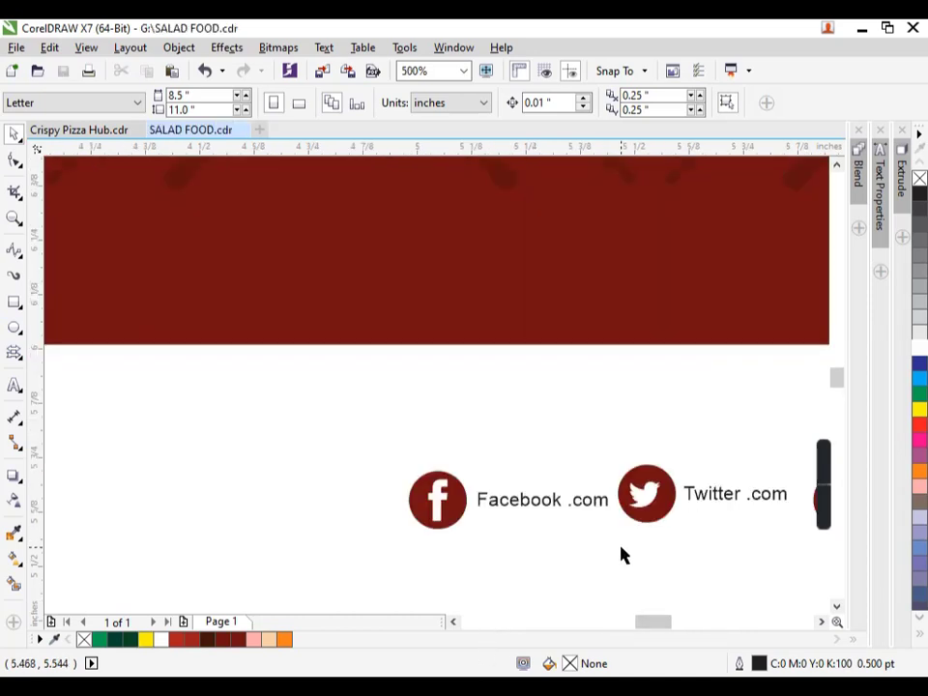
drag(621, 551, 332, 468)
scroll(332, 468, down, 2)
drag(692, 540, 319, 446)
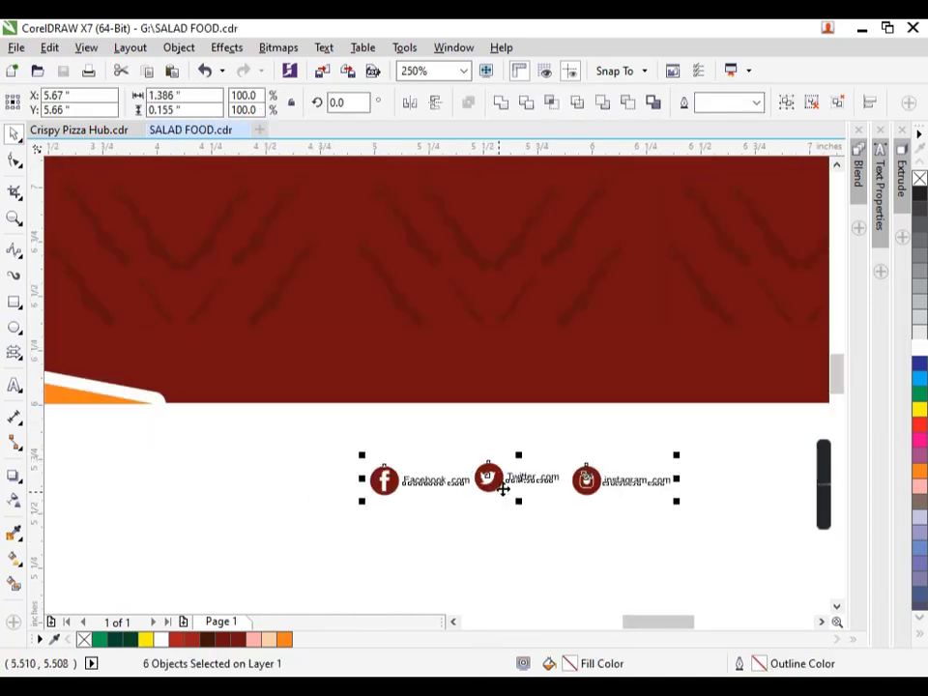
drag(517, 480, 420, 316)
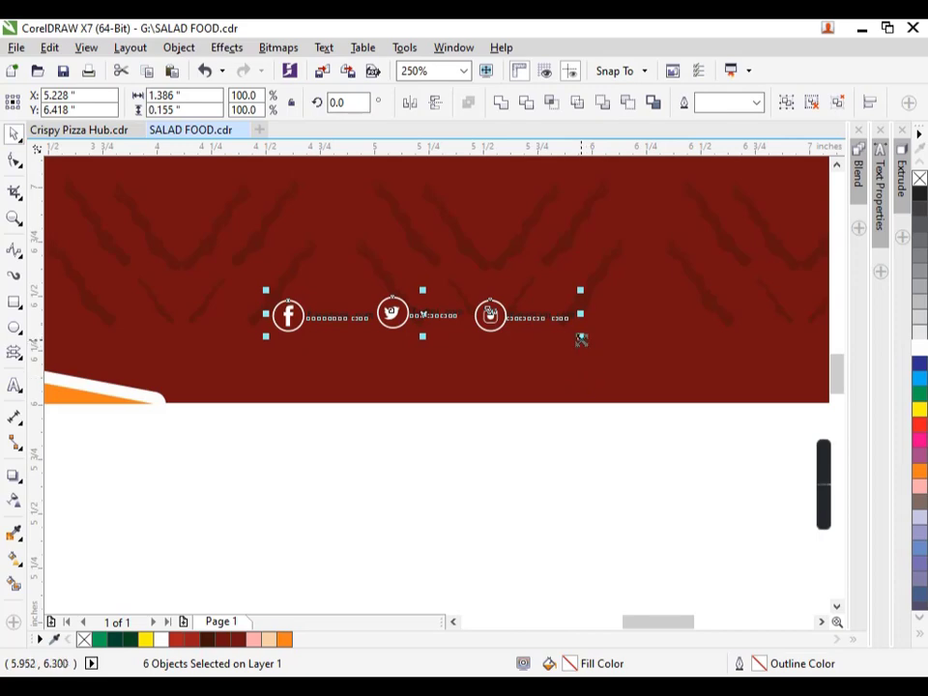
drag(581, 339, 712, 381)
scroll(611, 452, down, 2)
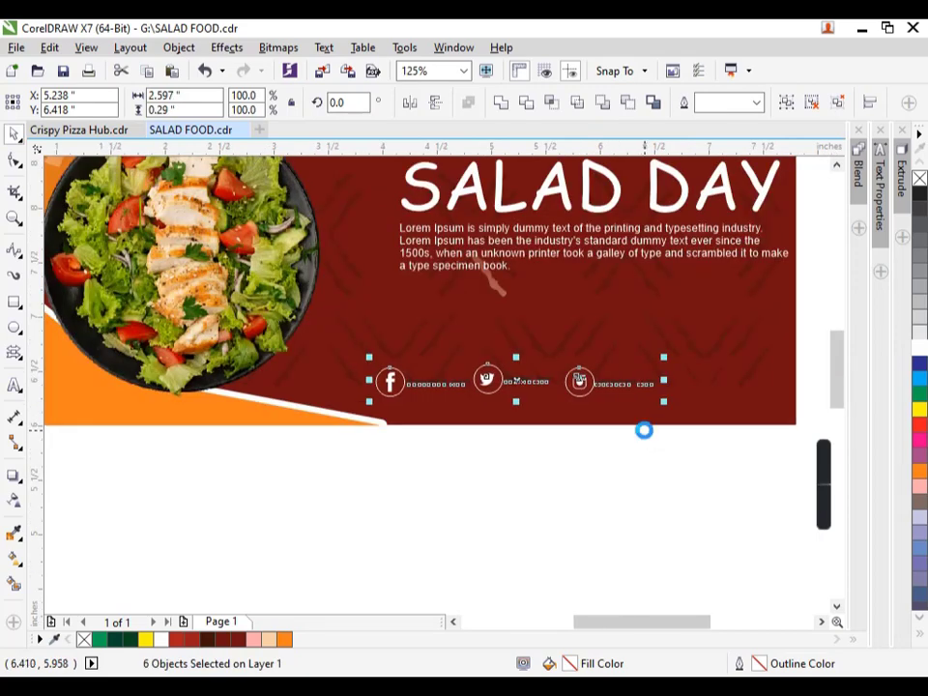
Shift the social media row right and slightly down so it sits near the banner's bottom edge, below the Lorem Ipsum text.
key(Right)
key(Right)
key(Right)
key(Right)
key(Right)
key(Right)
key(Right)
key(Right)
key(Right)
key(Right)
key(Right)
key(Right)
key(Right)
key(Right)
key(Right)
key(Right)
key(Right)
key(Right)
key(Right)
key(Right)
key(Down)
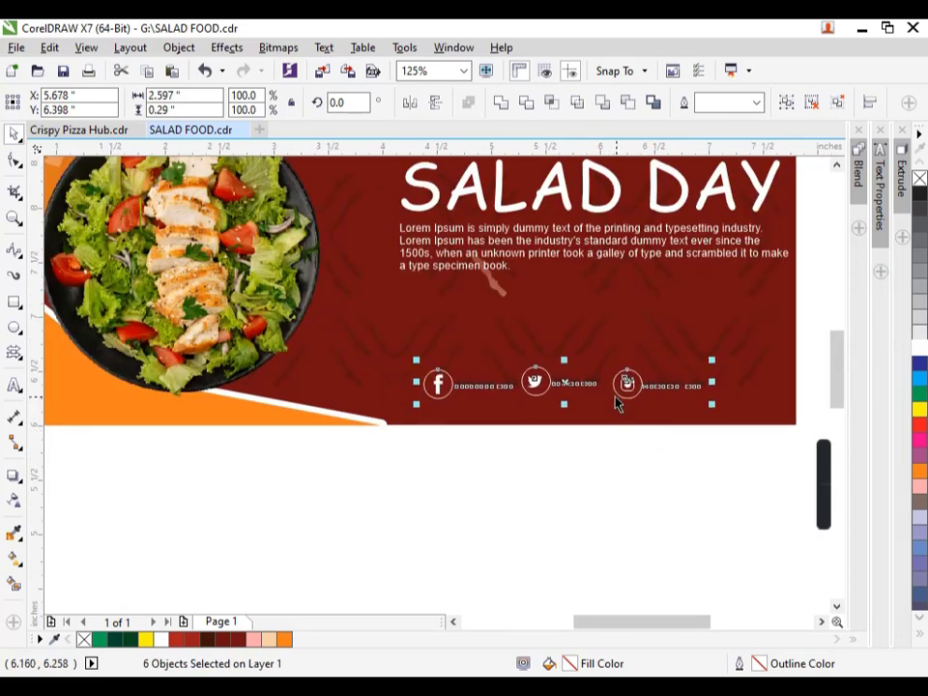
drag(568, 383, 580, 393)
click(606, 465)
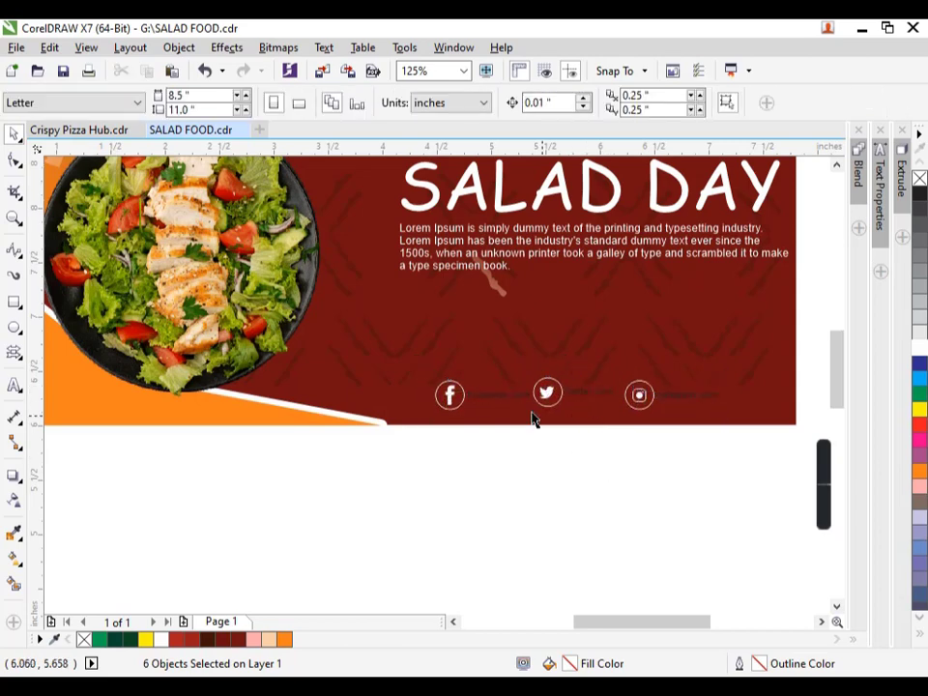
Shrink the Facebook, Twitter and Instagram icons equally about their centres to about 0.182 in wide each.
scroll(498, 396, up, 2)
drag(187, 500, 189, 498)
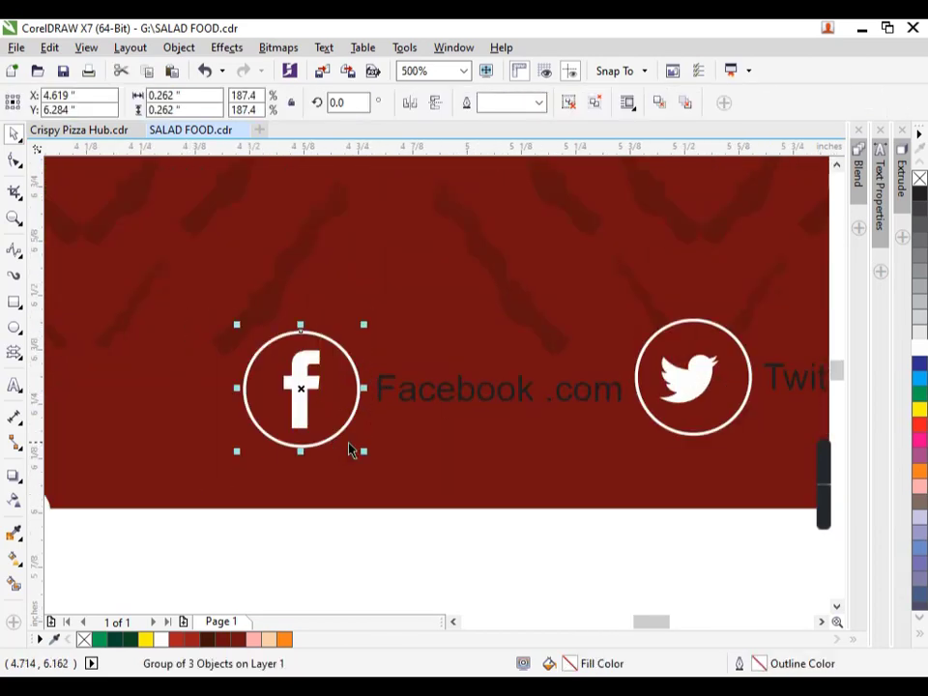
drag(365, 452, 347, 435)
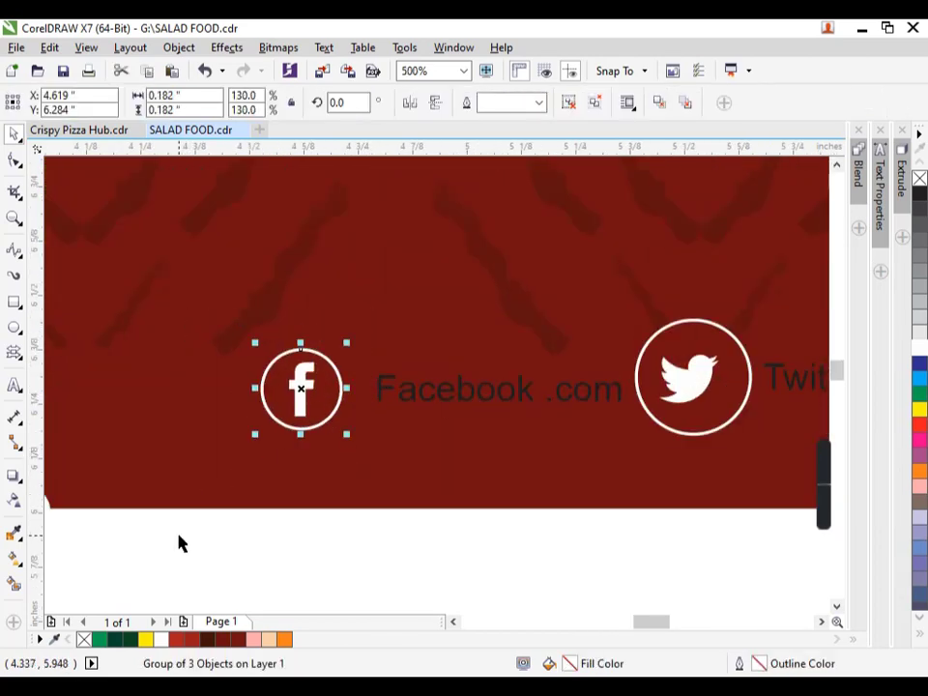
drag(756, 315, 621, 460)
key(ctrl+r)
scroll(621, 460, down, 3)
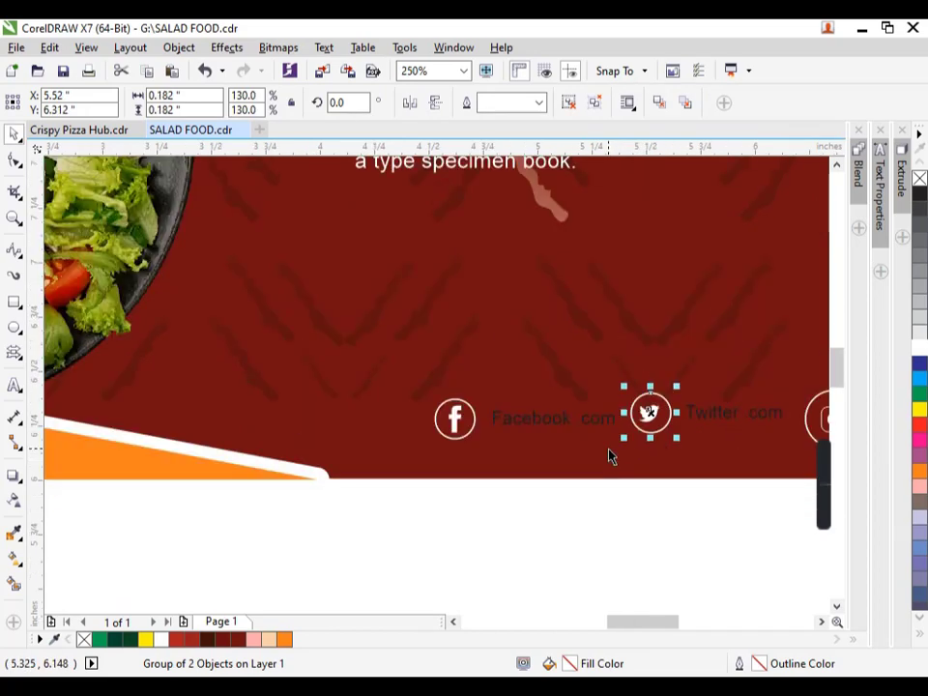
scroll(764, 447, up, 3)
drag(574, 263, 418, 471)
key(ctrl+r)
scroll(605, 394, down, 1)
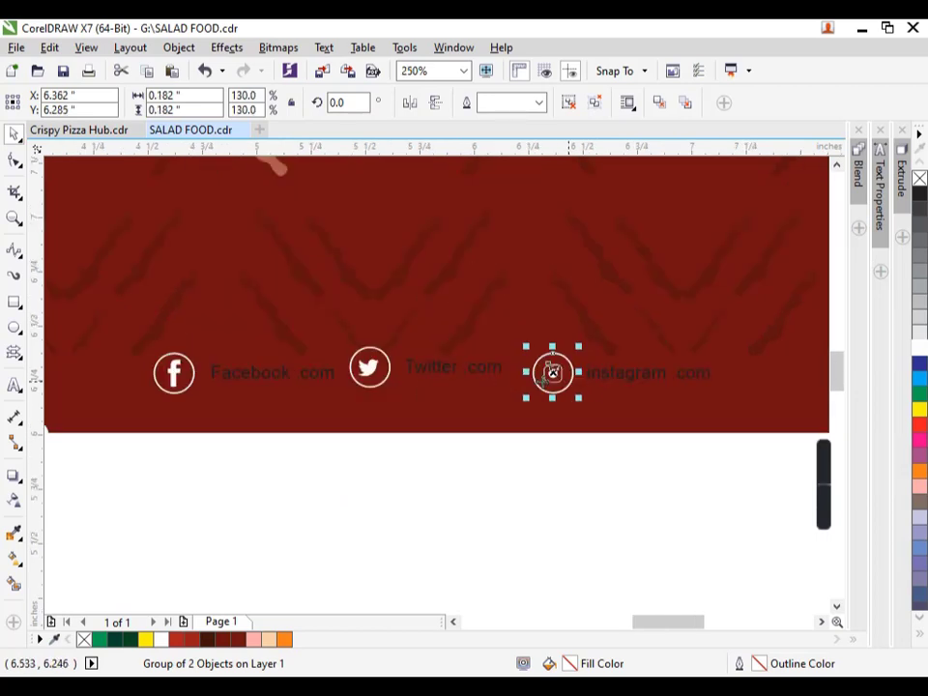
Place the Facebook .com label right beside its icon and align the social media icons and labels on one horizontal line.
scroll(197, 381, up, 1)
drag(232, 382, 205, 375)
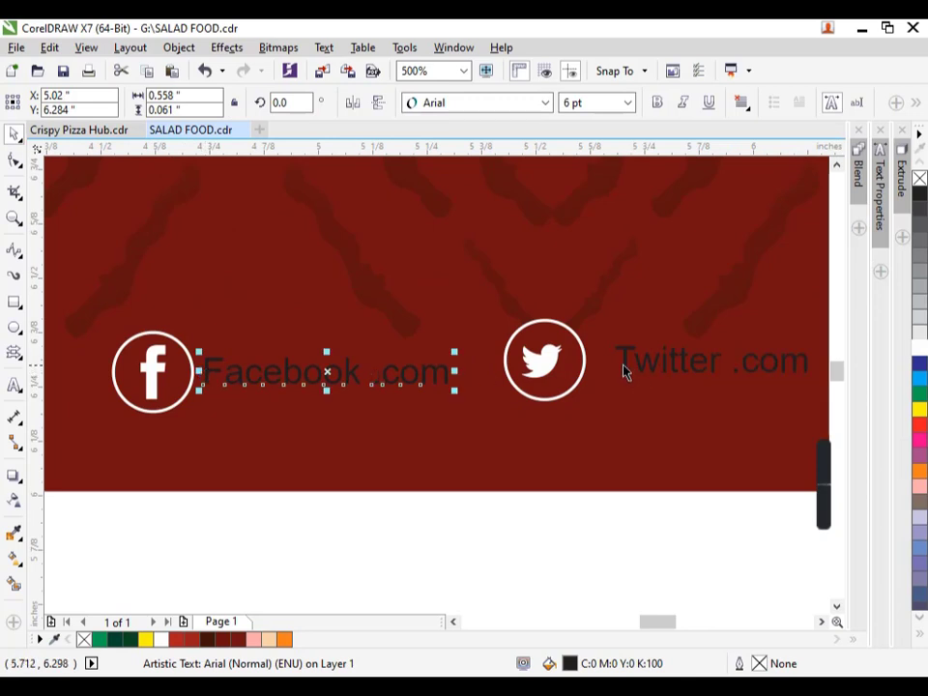
drag(228, 308, 85, 446)
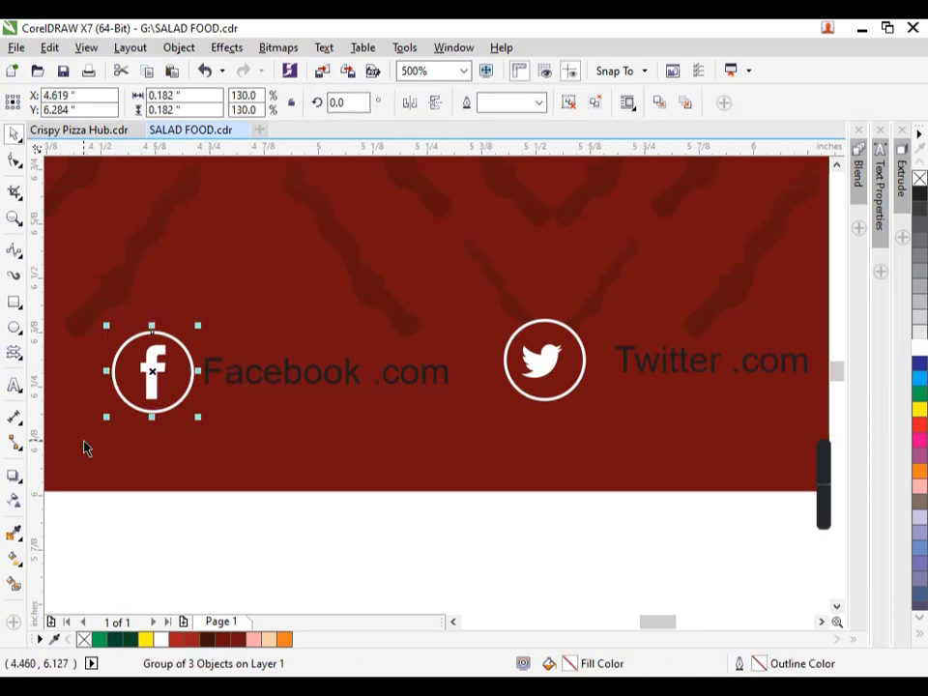
drag(628, 287, 480, 432)
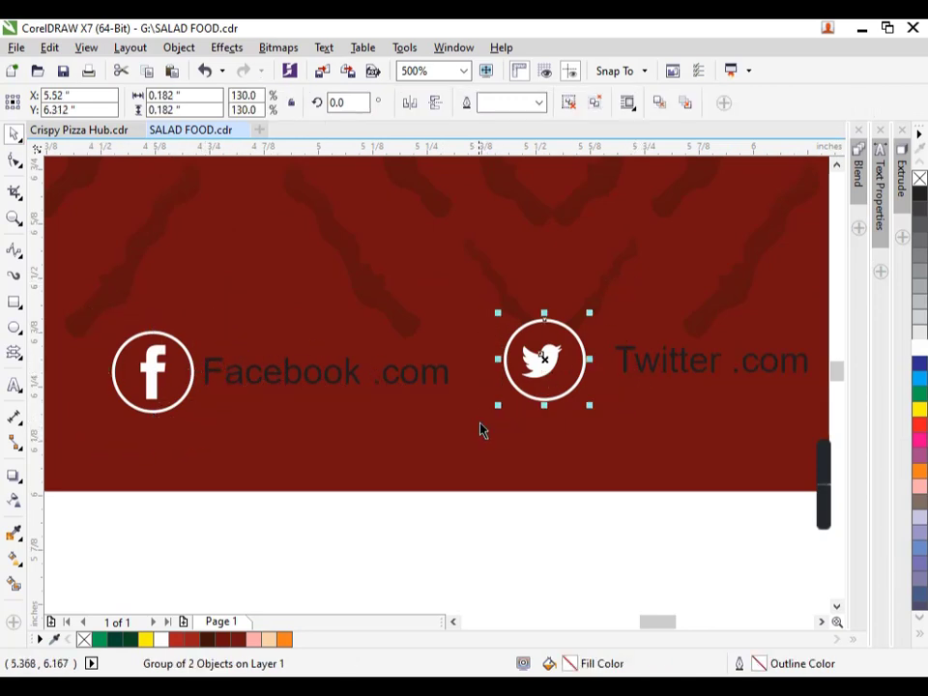
scroll(478, 375, down, 2)
drag(724, 344, 327, 358)
scroll(468, 410, down, 2)
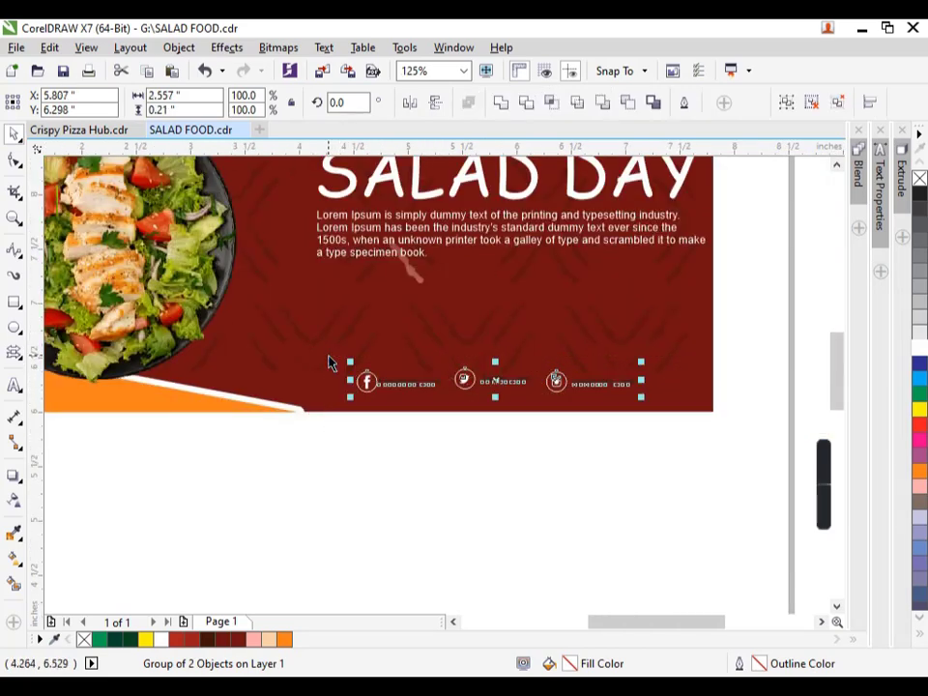
click(543, 476)
Enlarge the Twitter, Facebook and Instagram labels equally to about 7.27 pt.
scroll(493, 404, up, 2)
drag(607, 468, 431, 352)
scroll(520, 365, up, 2)
drag(624, 347, 667, 340)
click(251, 384)
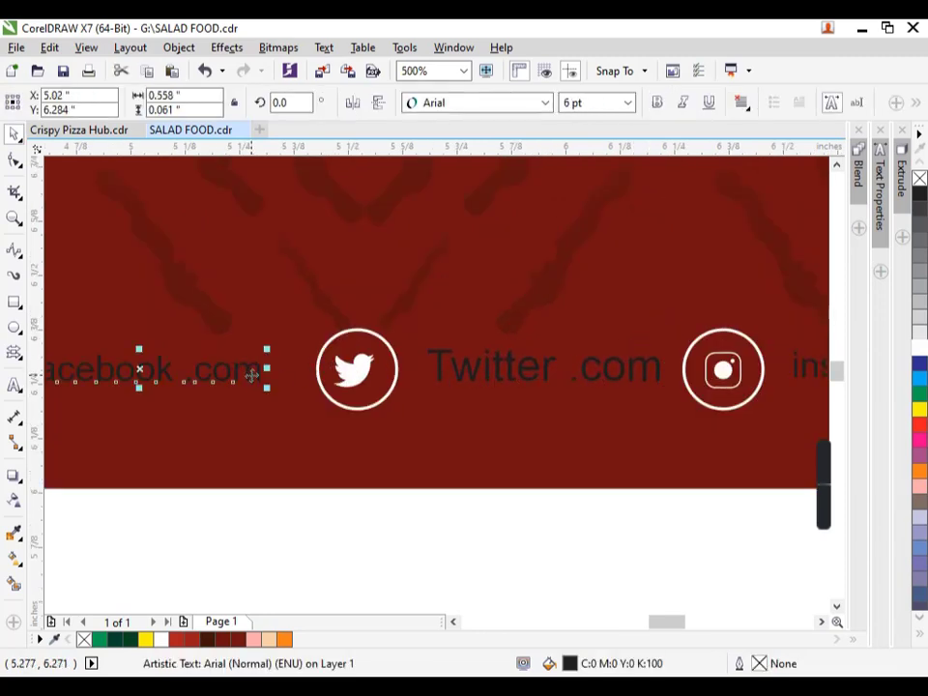
key(ctrl+r)
scroll(251, 400, down, 2)
click(574, 396)
key(ctrl+r)
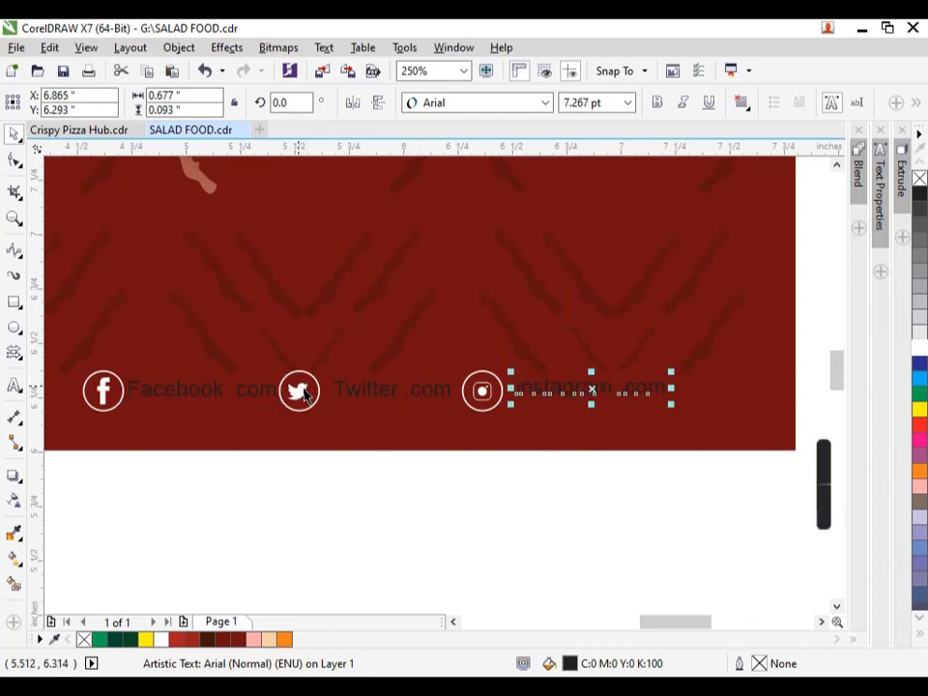
Nudge the Twitter icon right so it sits close to its label.
drag(342, 489, 270, 357)
key(Right)
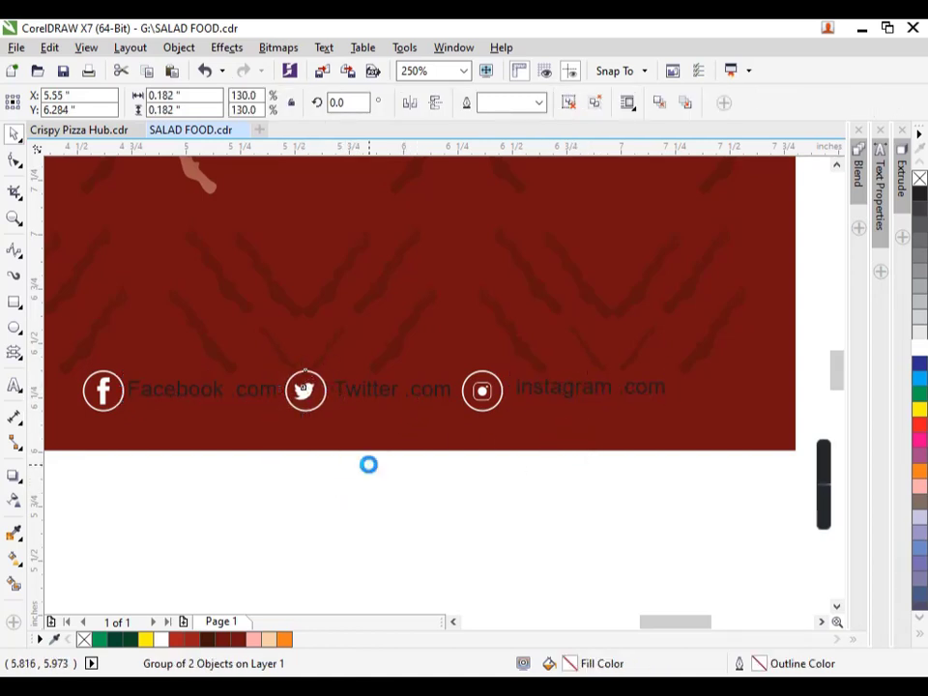
click(401, 497)
Fill the Facebook .com, Twitter .com and instagram .com labels white.
click(387, 397)
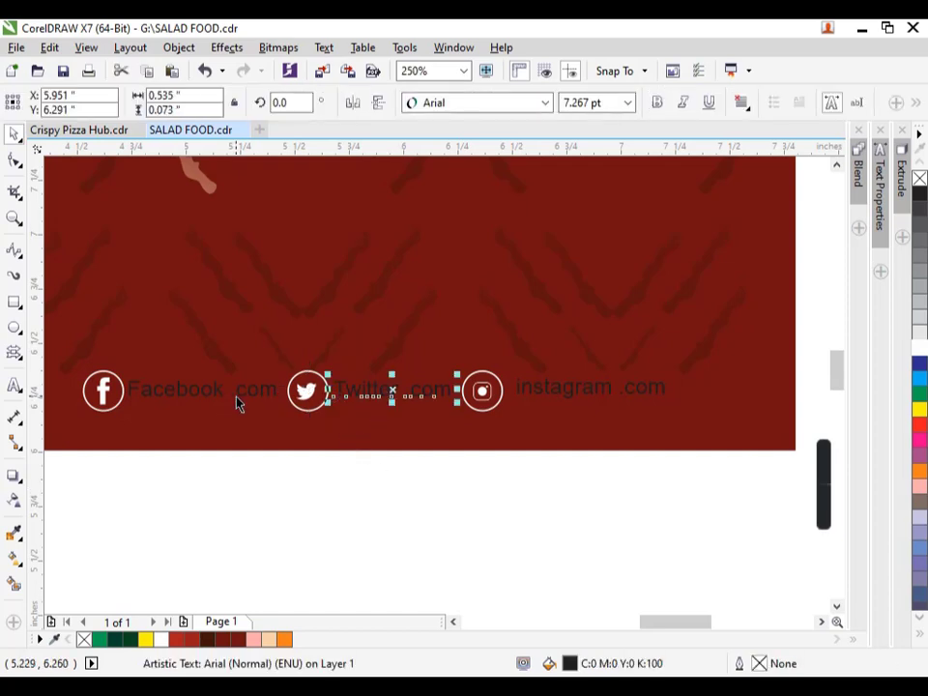
shift+click(239, 402)
shift+click(537, 399)
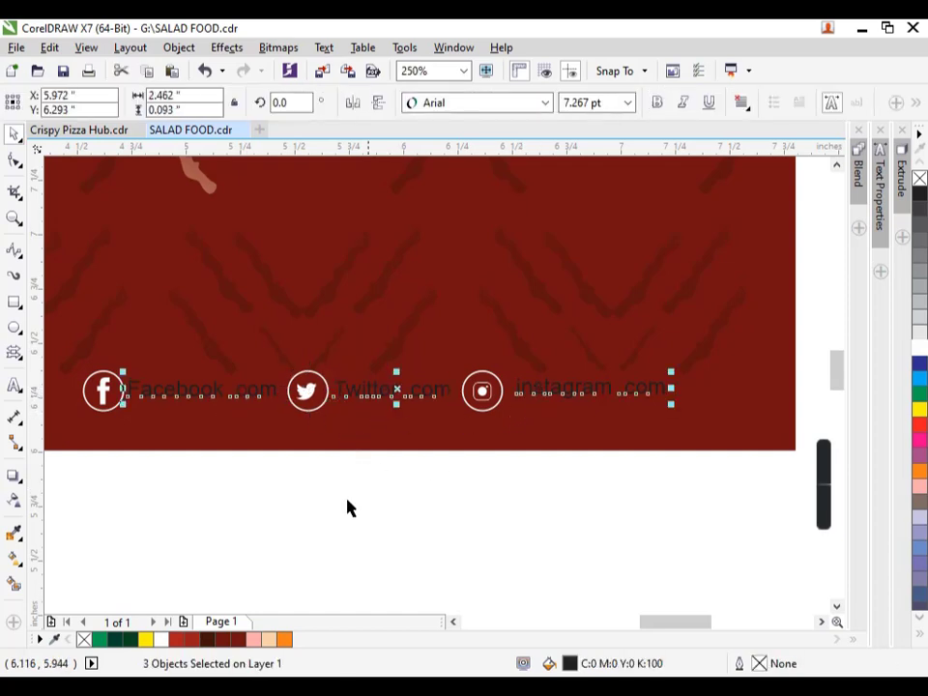
click(161, 640)
click(687, 520)
drag(712, 499, 73, 343)
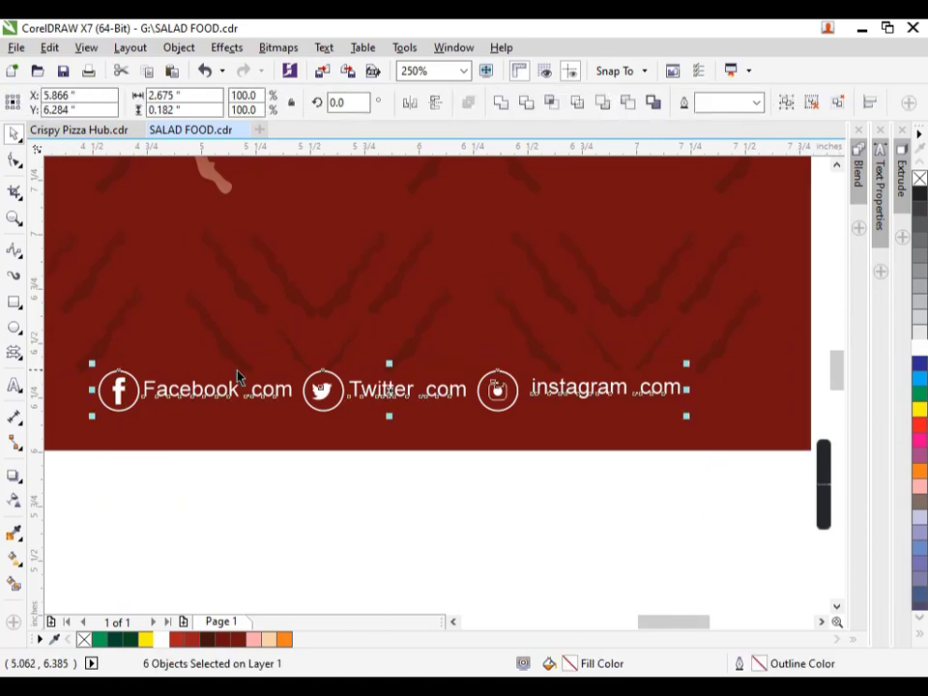
click(588, 530)
scroll(580, 541, down, 2)
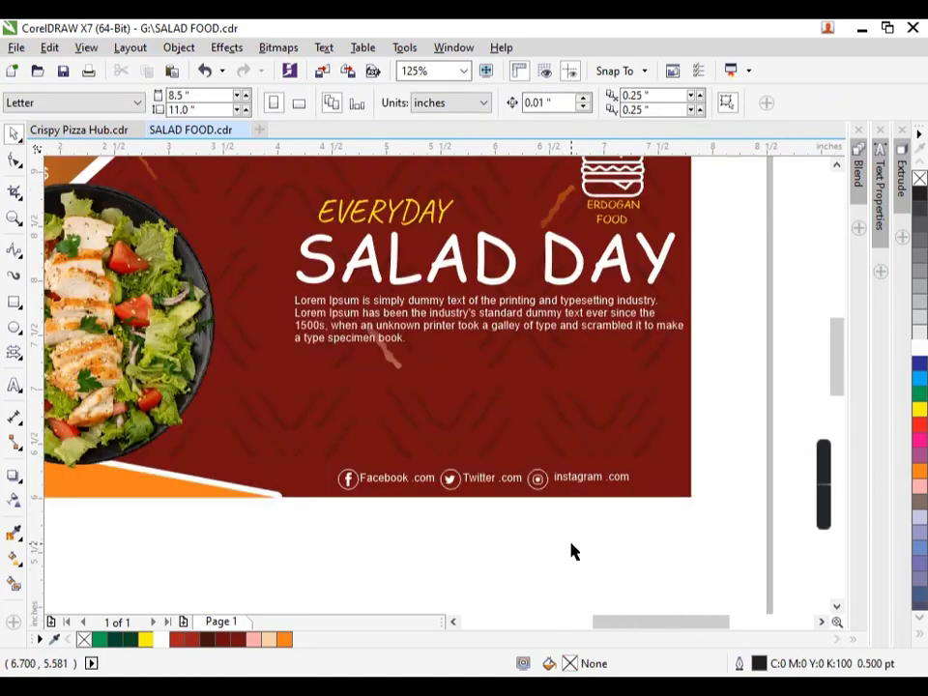
Copy the Facebook .com label to a spot above the social media row and change the copy to read "ONLINE ORDER NOW".
scroll(452, 502, up, 2)
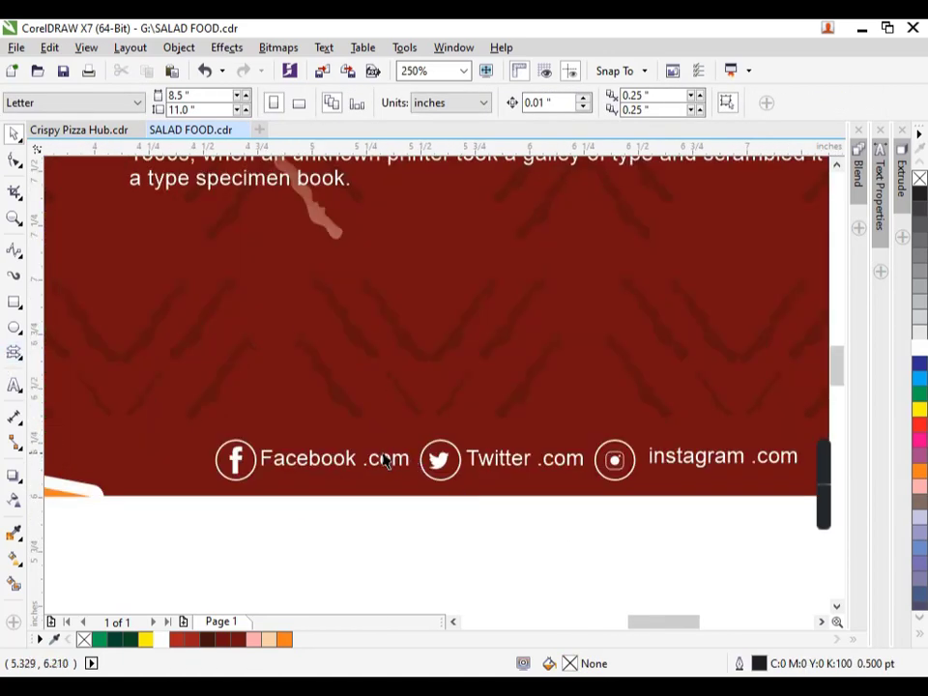
drag(385, 462, 263, 352)
right_click(405, 367)
double_click(406, 367)
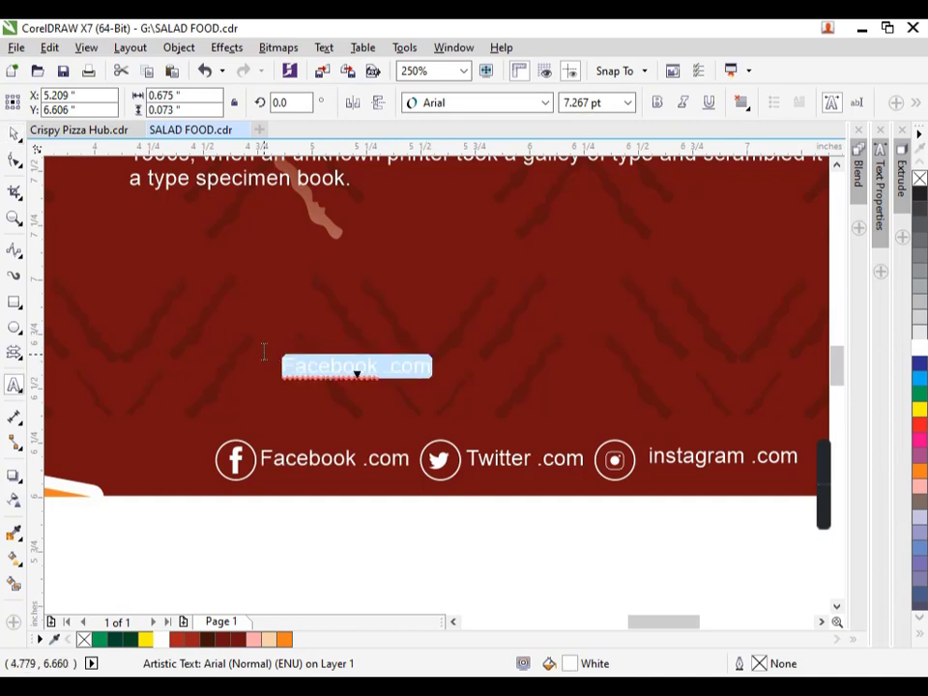
text(o)
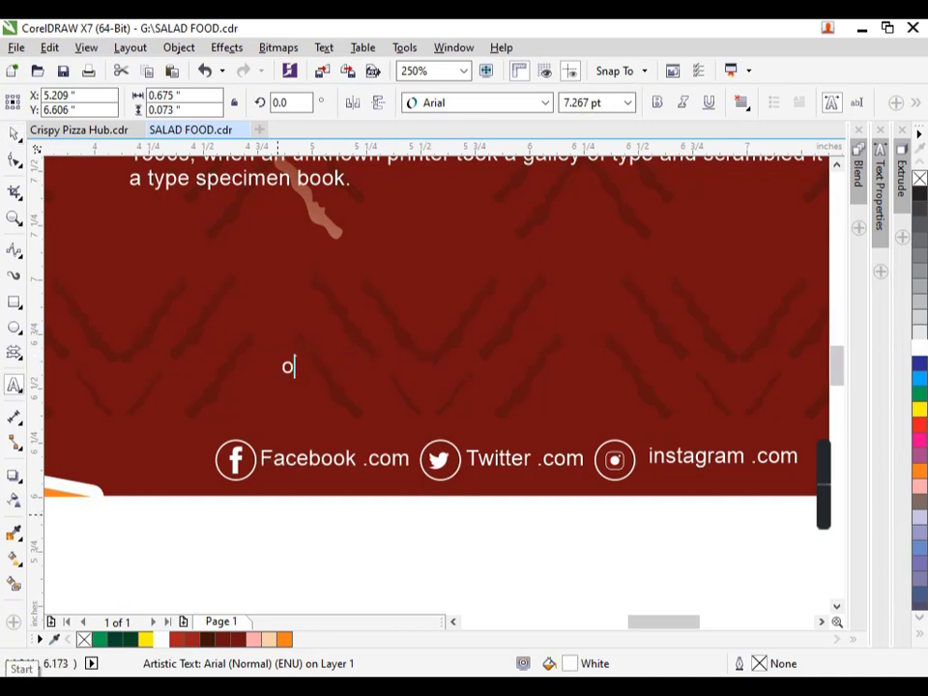
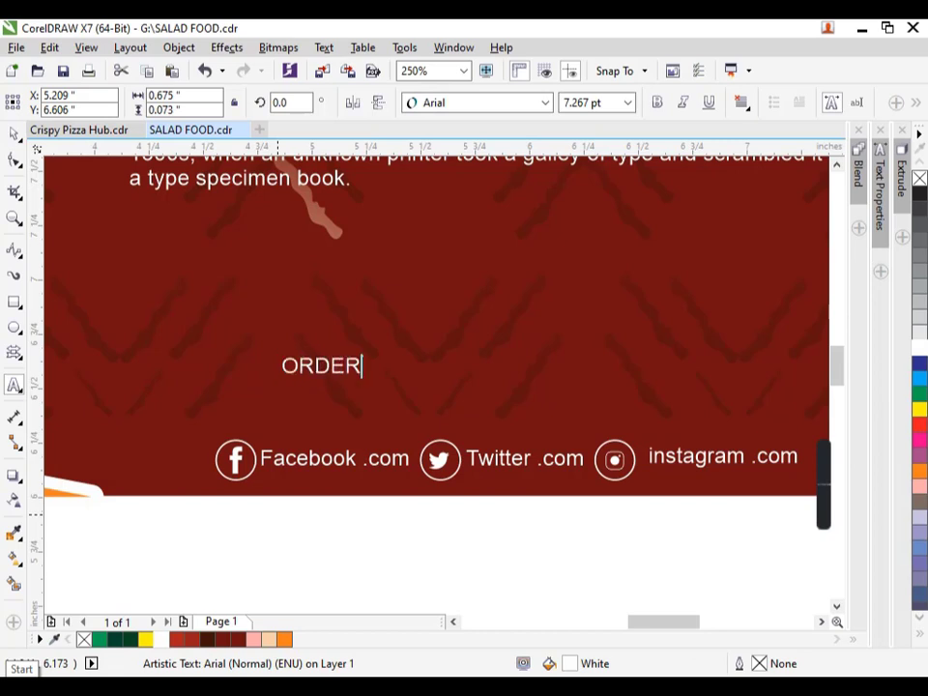
key(BackSpace)
key(BackSpace)
key(BackSpace)
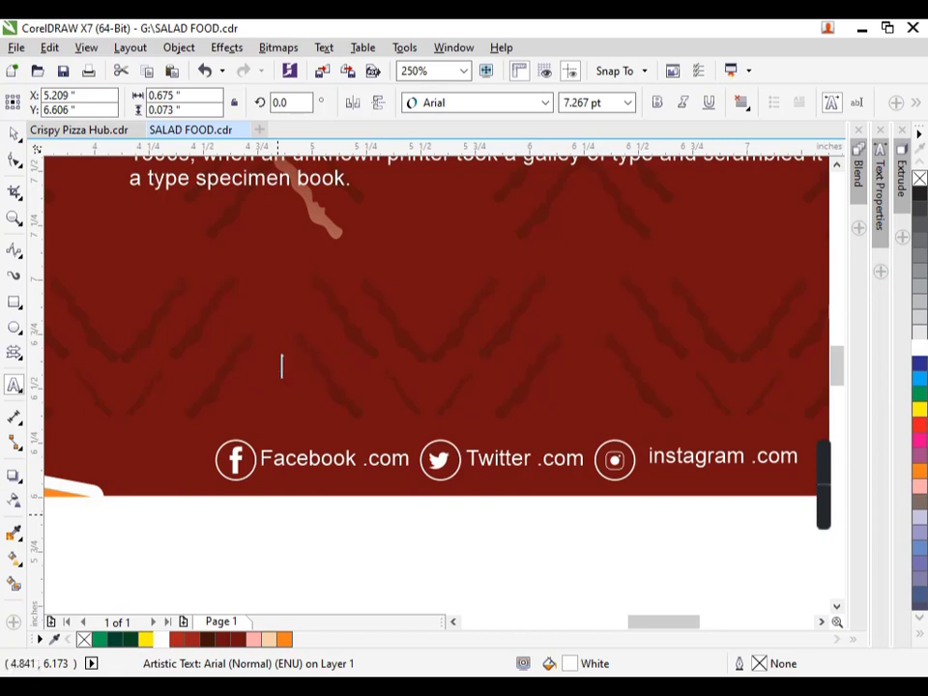
text(NLIE)
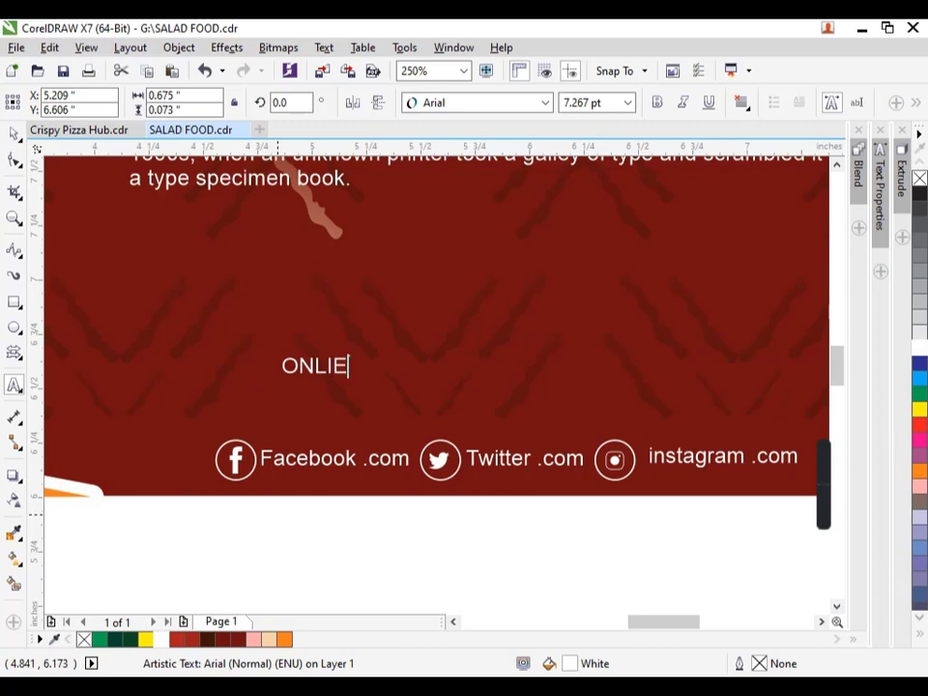
text( OR)
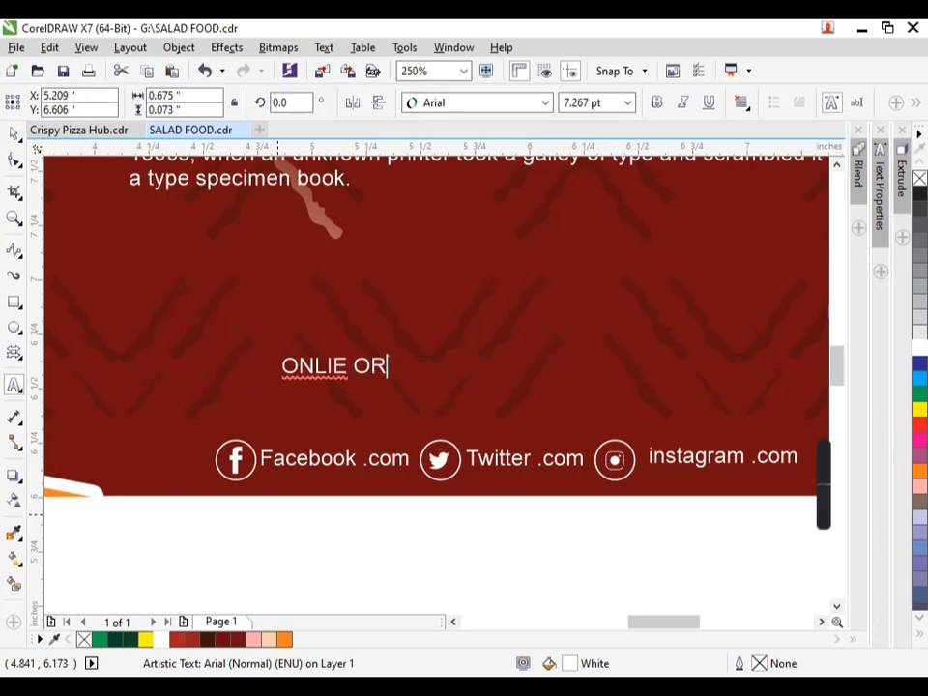
key(BackSpace)
key(BackSpace)
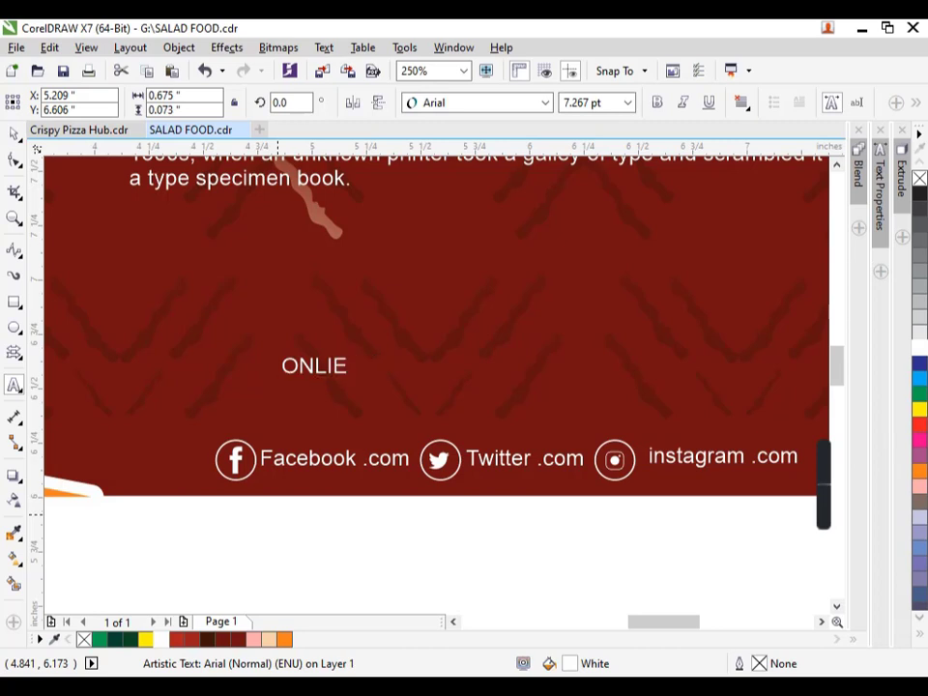
text(NE ORDER NOW)
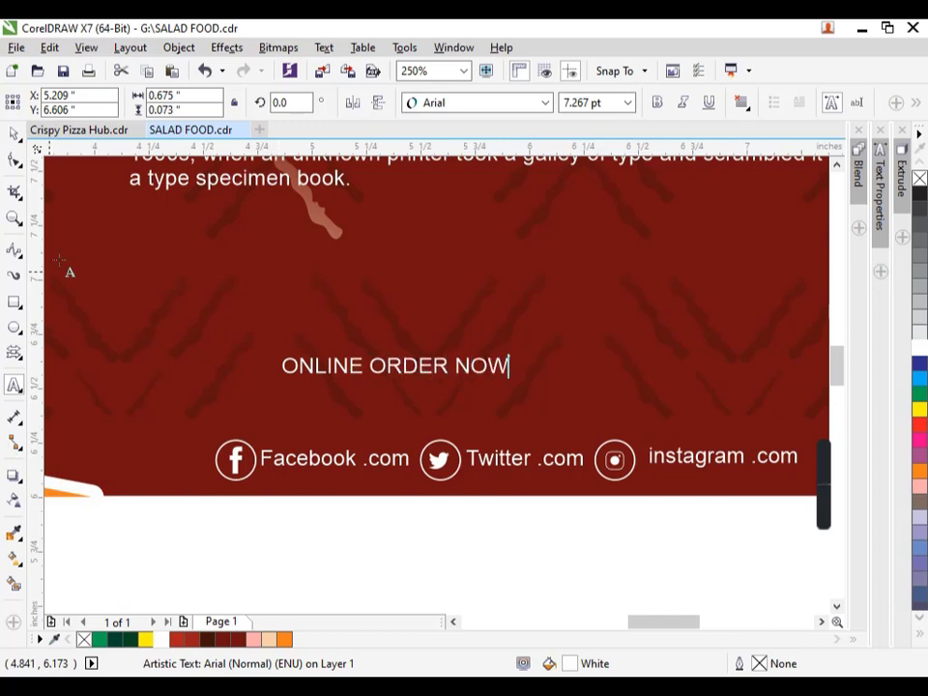
key(ctrl+space)
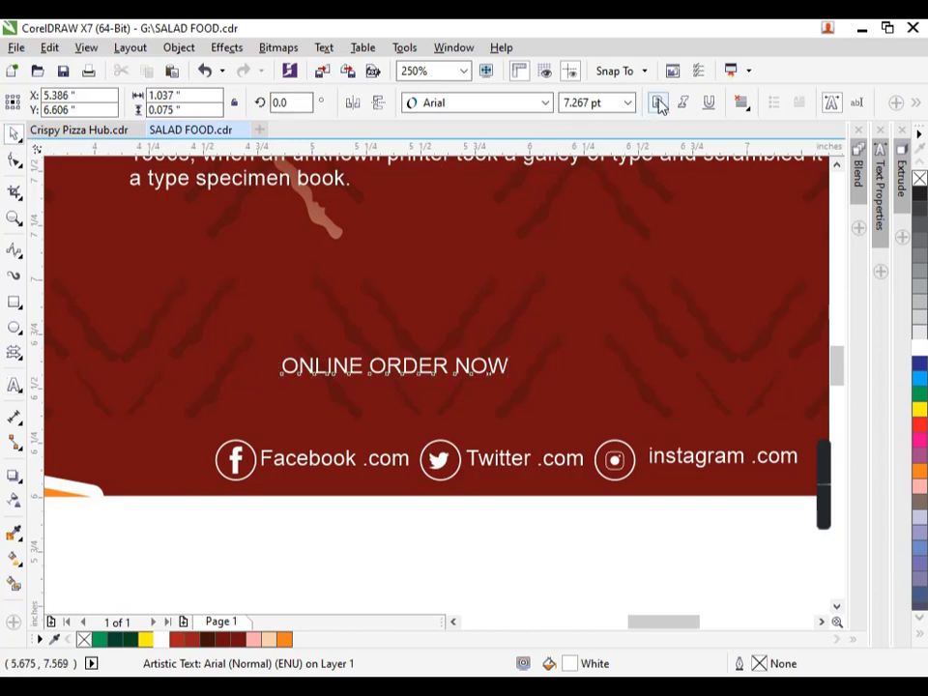
Format the ONLINE ORDER NOW text as bold, about 12.3 pt, with a dark brown fill.
click(658, 103)
drag(519, 380, 657, 377)
click(214, 642)
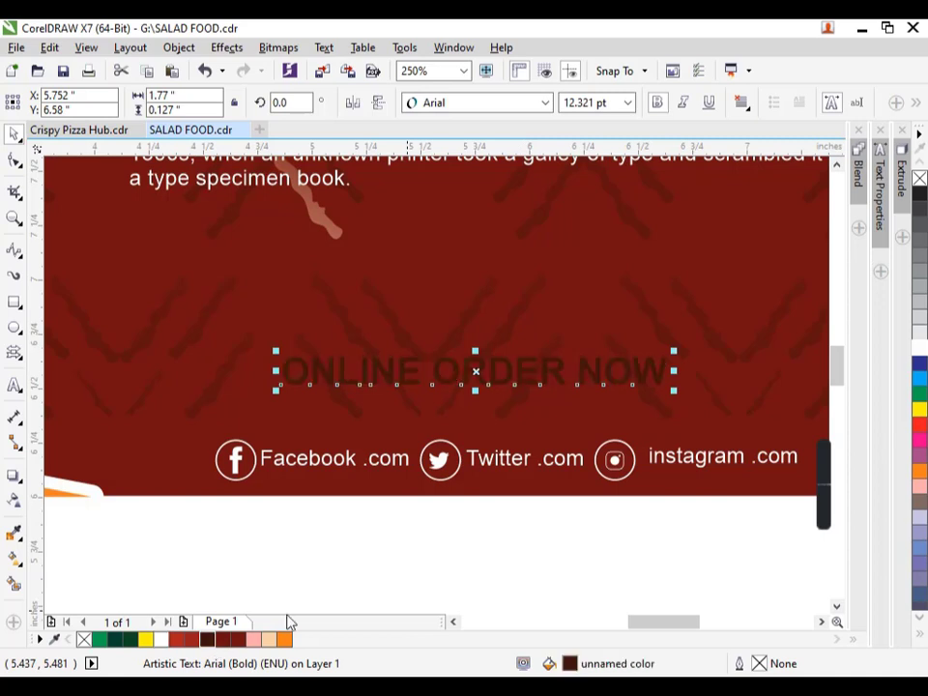
Apply a linear transparency to the ONLINE ORDER NOW text so it fades out from left to right.
click(14, 500)
drag(188, 375, 815, 406)
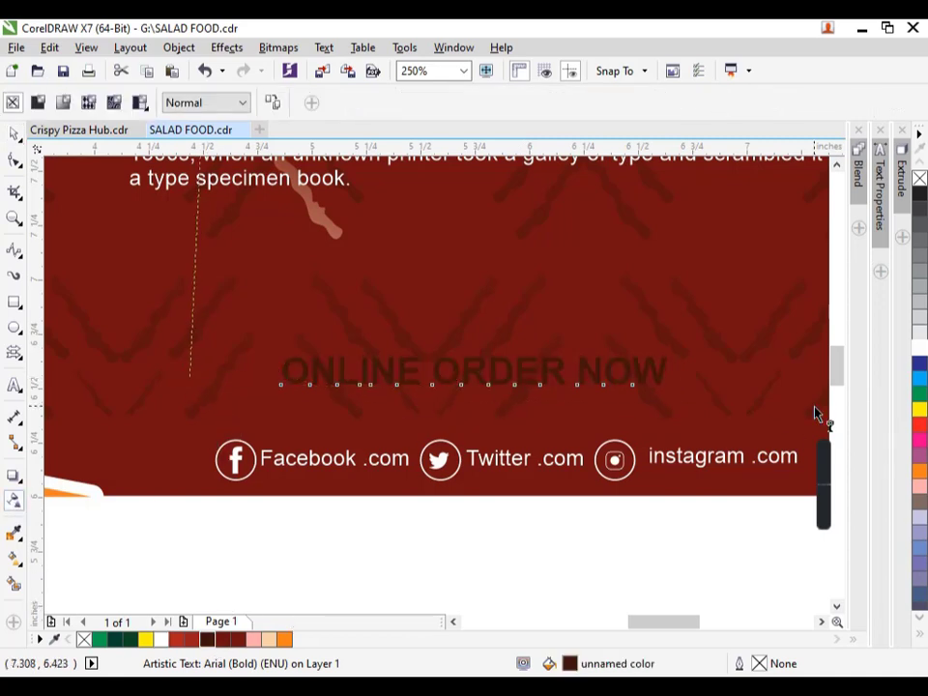
key(space)
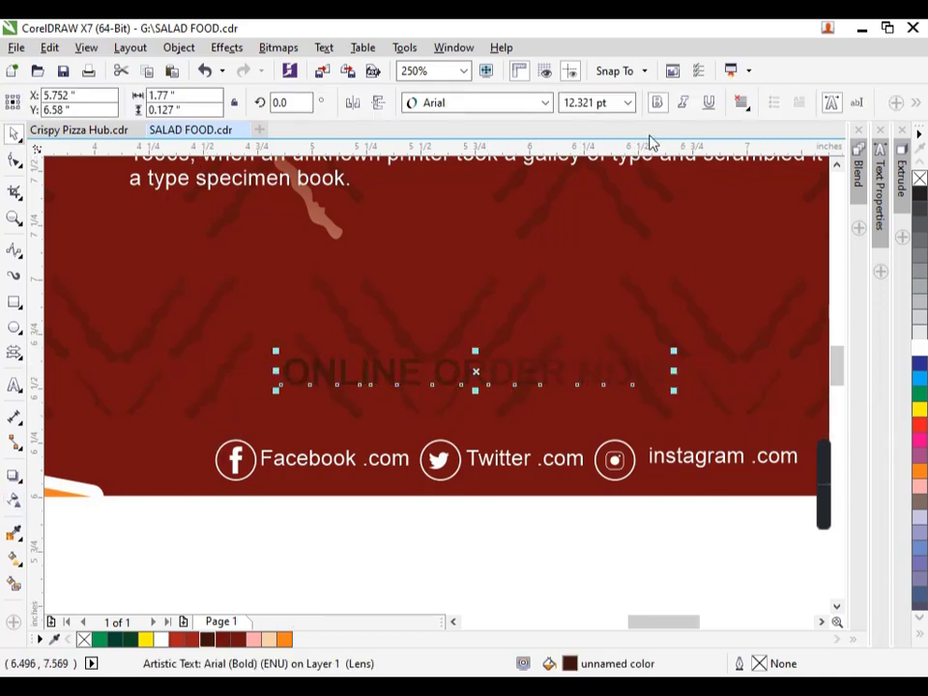
Break the ONLINE ORDER NOW text so that NOW sits on a second line.
click(583, 375)
double_click(583, 375)
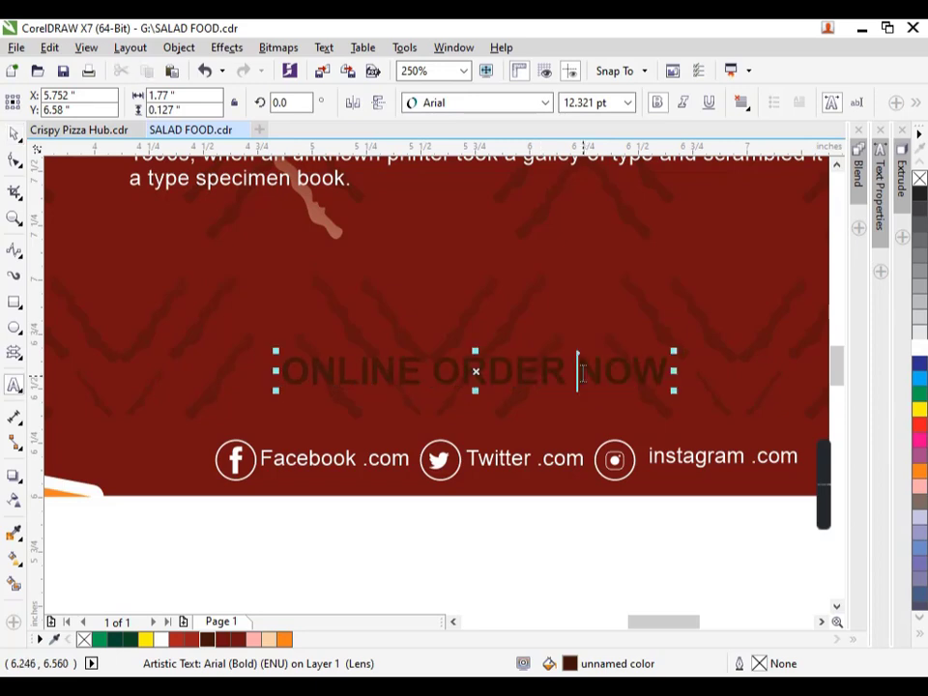
key(Return)
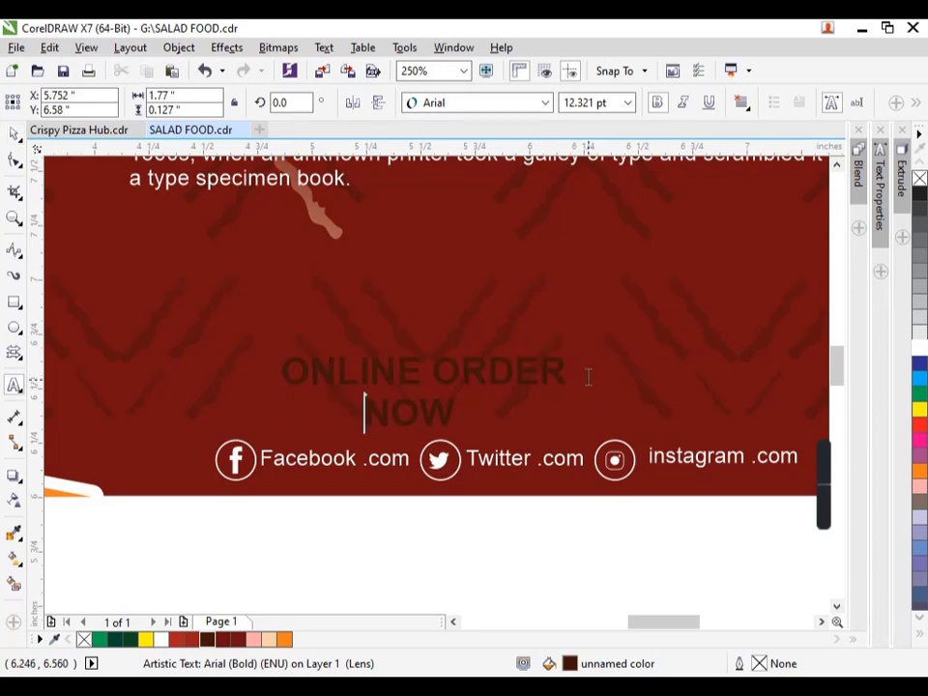
click(13, 135)
Raise the two-line ONLINE ORDER NOW text above the social media row and enlarge it to about 18.4 pt.
scroll(417, 391, down, 1)
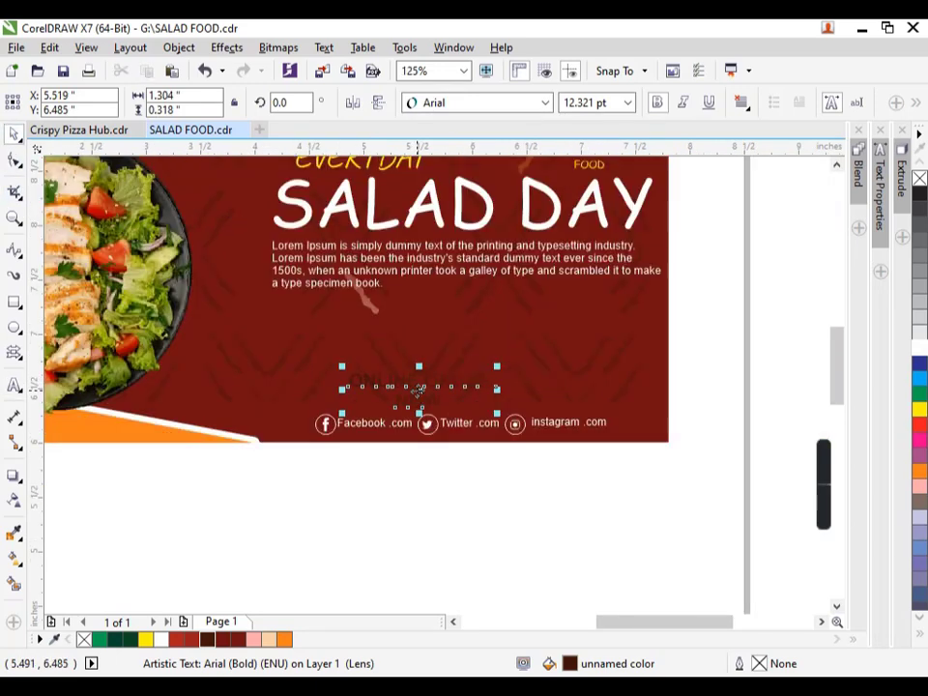
drag(421, 392, 406, 359)
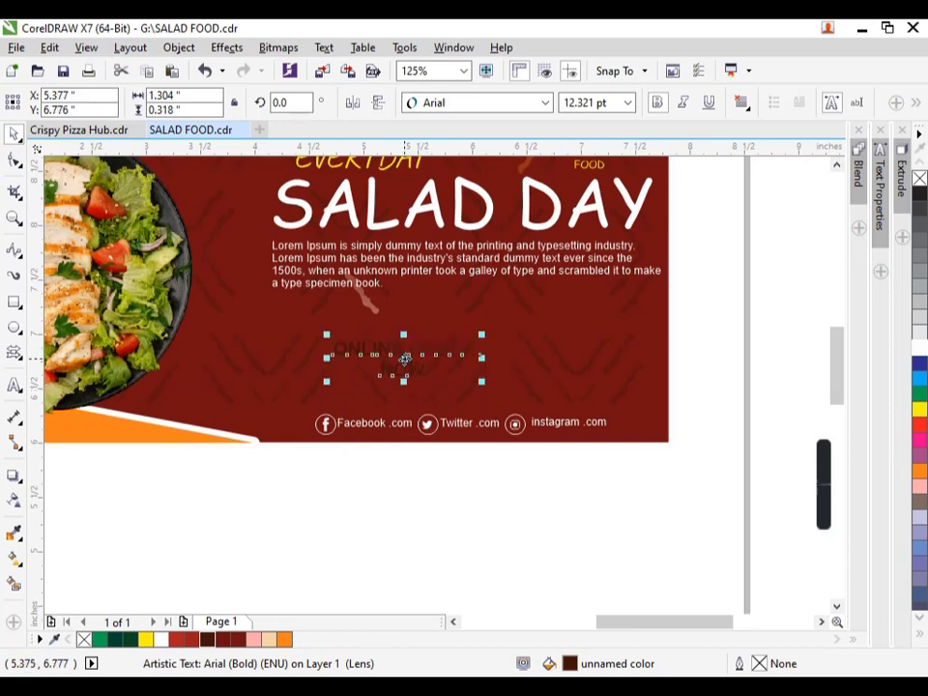
drag(480, 383, 517, 404)
Nudge the ONLINE ORDER NOW text to the right so it sits over the middle of the social media row.
key(Right)
key(Right)
key(Right)
key(Right)
key(Right)
key(Right)
key(Right)
key(Right)
key(Right)
key(Right)
key(Right)
key(Right)
key(Right)
key(Right)
key(Right)
key(Right)
key(Right)
key(Right)
key(Right)
key(Right)
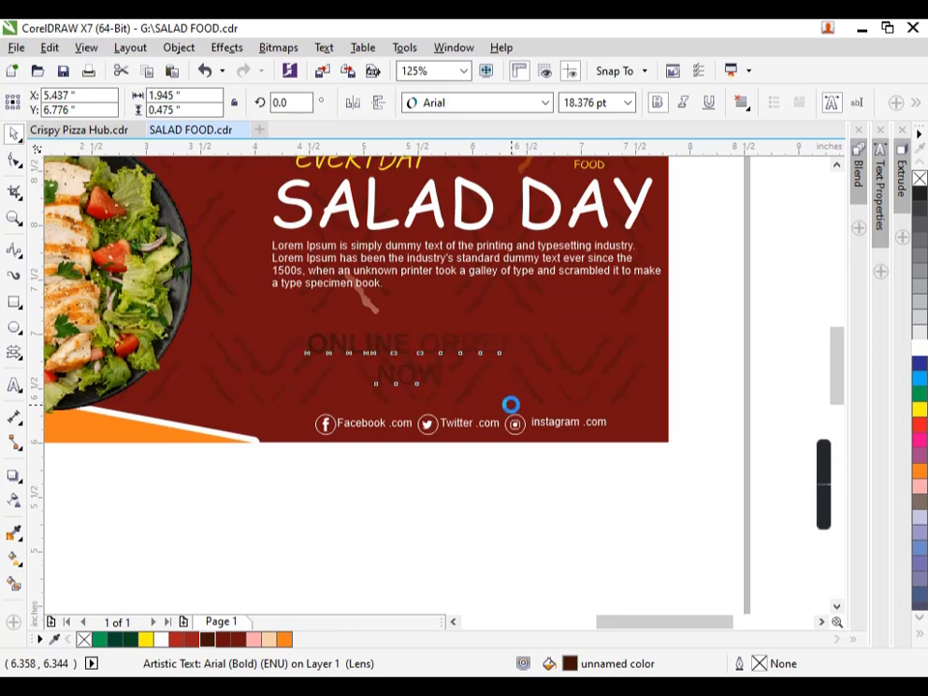
key(Right)
key(Right)
key(Right)
key(Right)
key(Right)
key(Right)
key(Right)
key(Right)
key(Right)
key(Right)
key(Right)
key(Right)
key(Right)
key(Right)
key(Right)
key(Right)
key(Right)
key(Right)
key(Right)
key(Right)
click(571, 526)
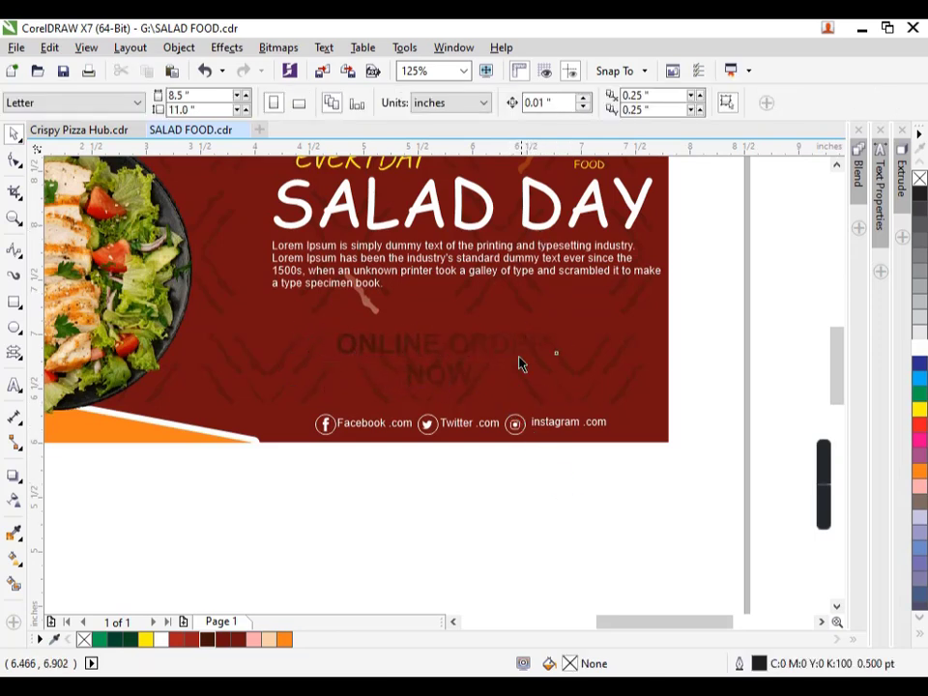
Copy the Twitter .com label onto the ONLINE ORDER NOW text and replace the copy's wording with the phone number, prefixed with a plus sign.
drag(473, 425, 403, 350)
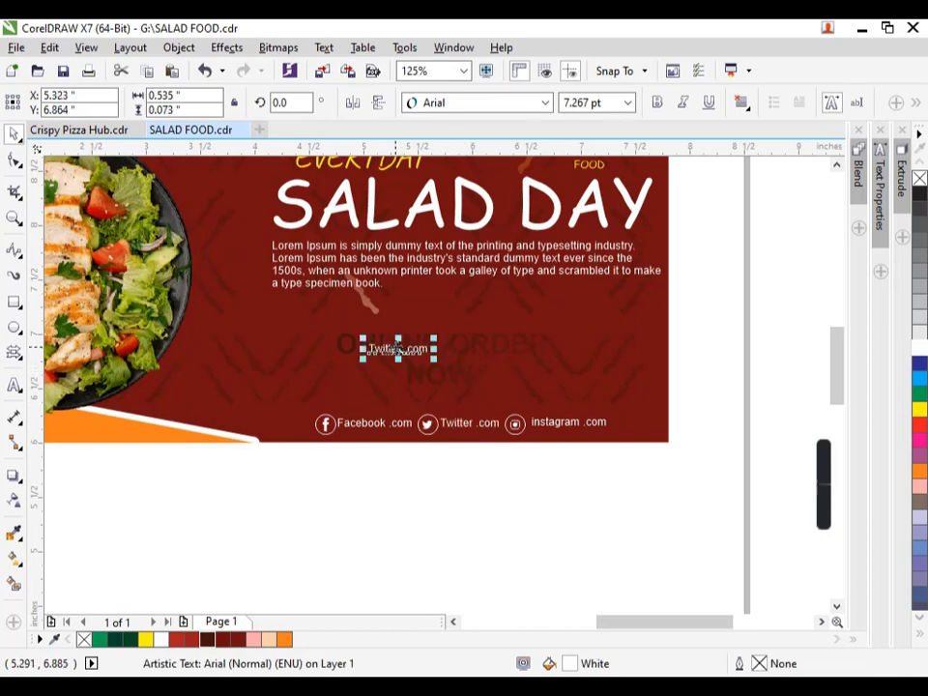
scroll(402, 350, up, 4)
double_click(524, 372)
key(ctrl+a)
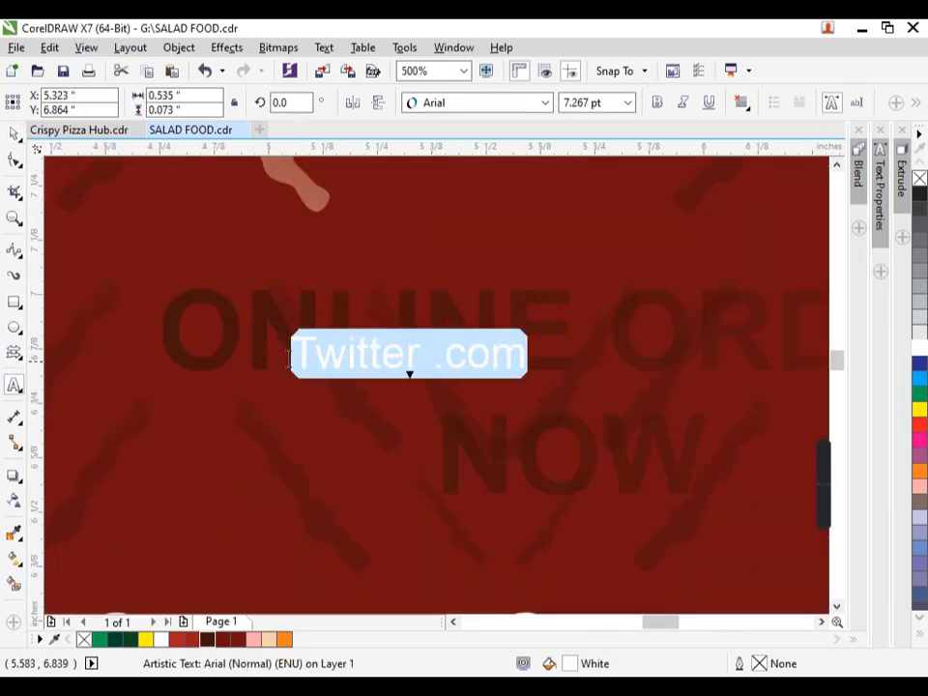
text(12)
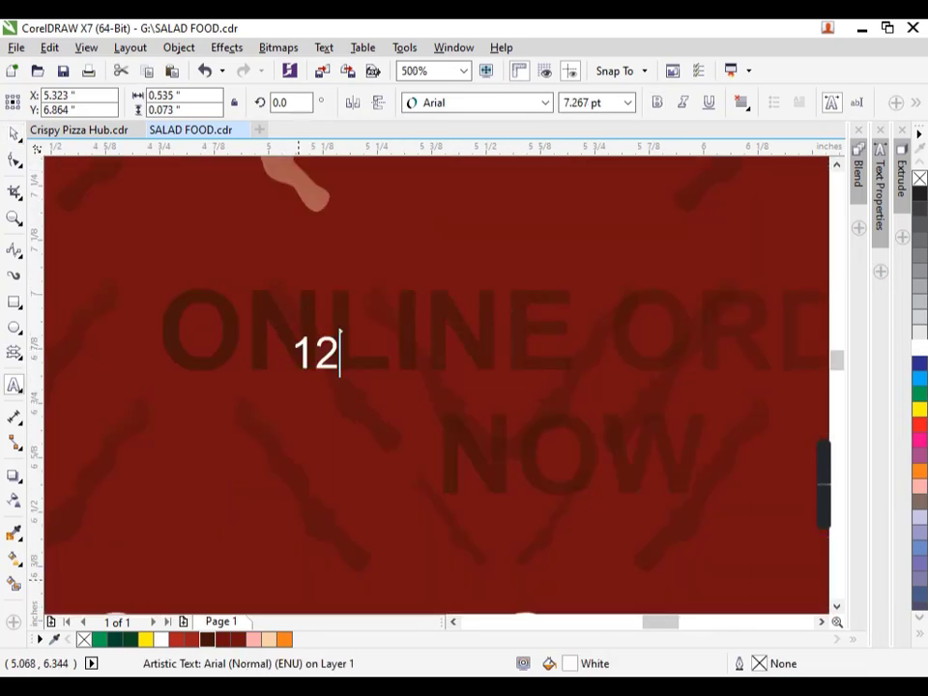
text(3)
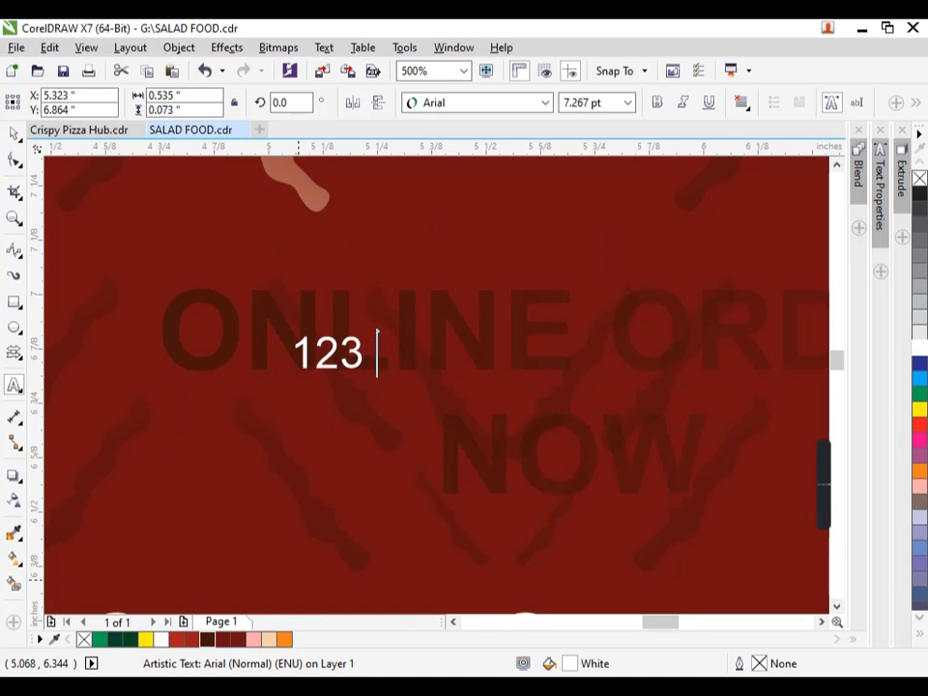
text( 4568)
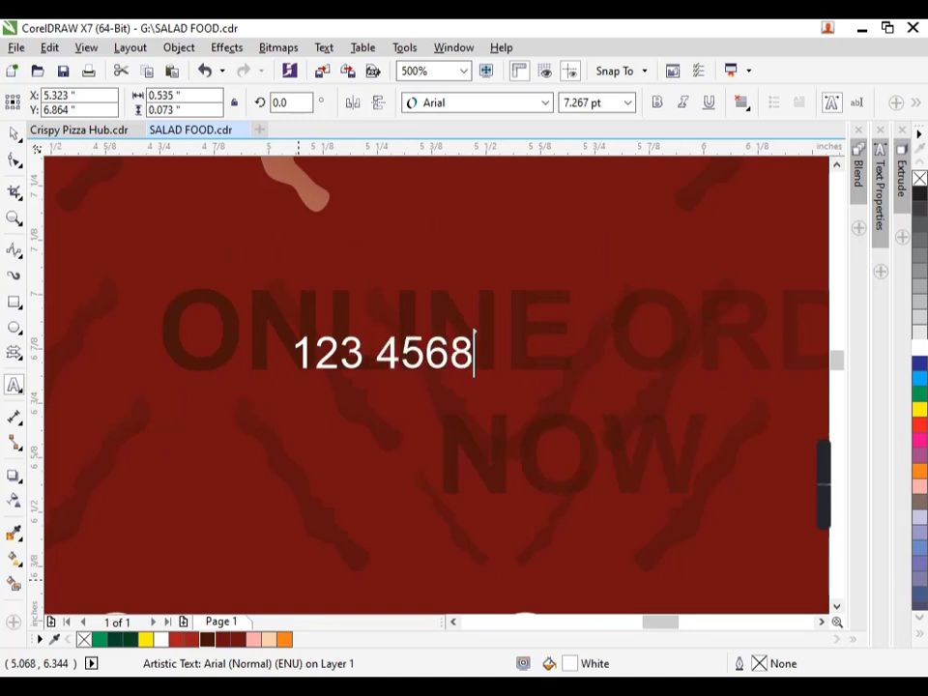
text( 256)
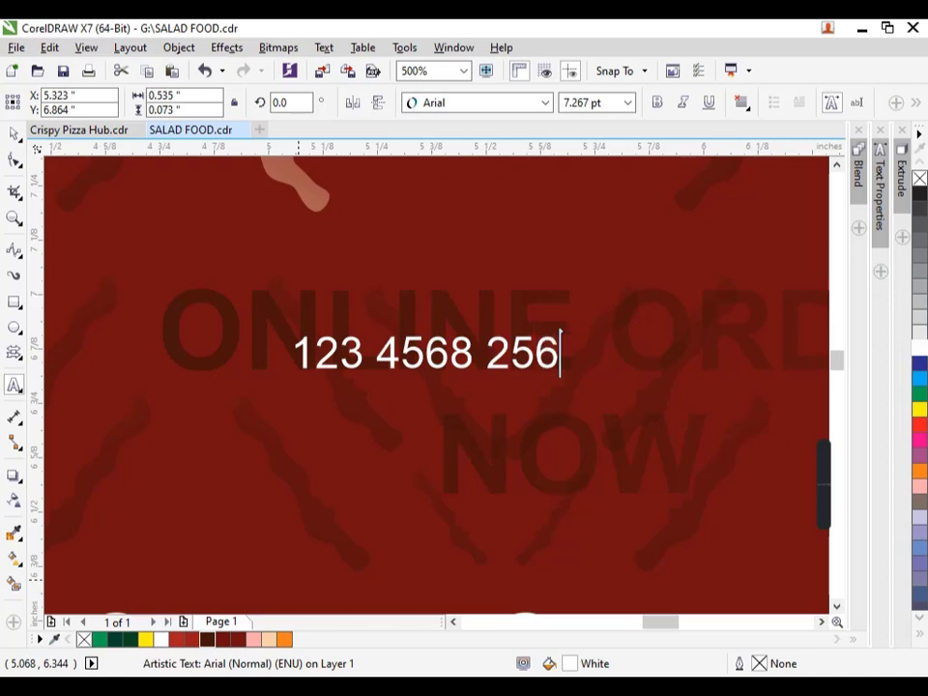
key(Escape)
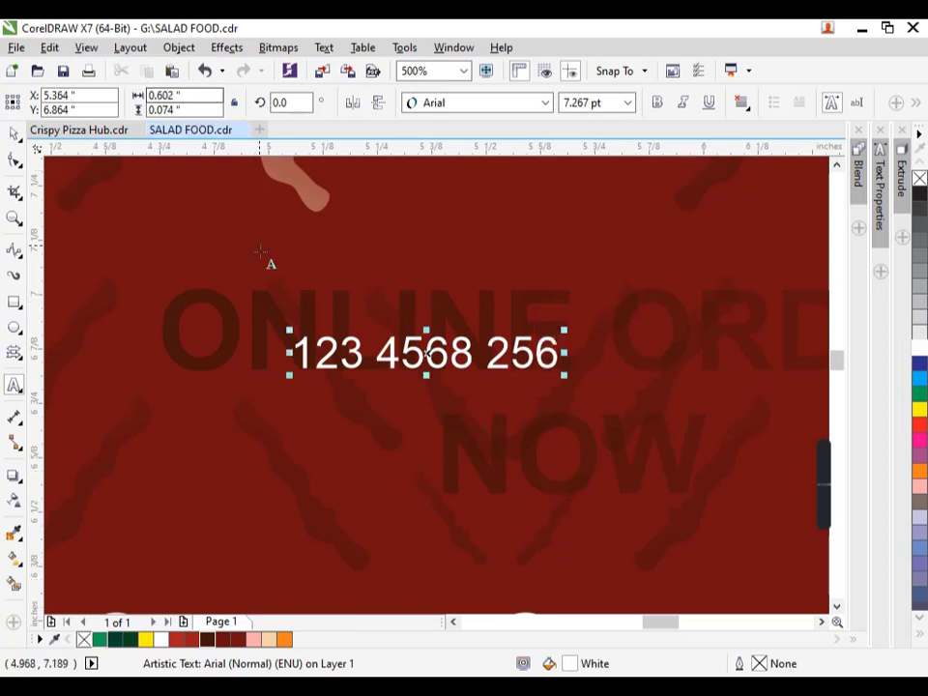
click(299, 356)
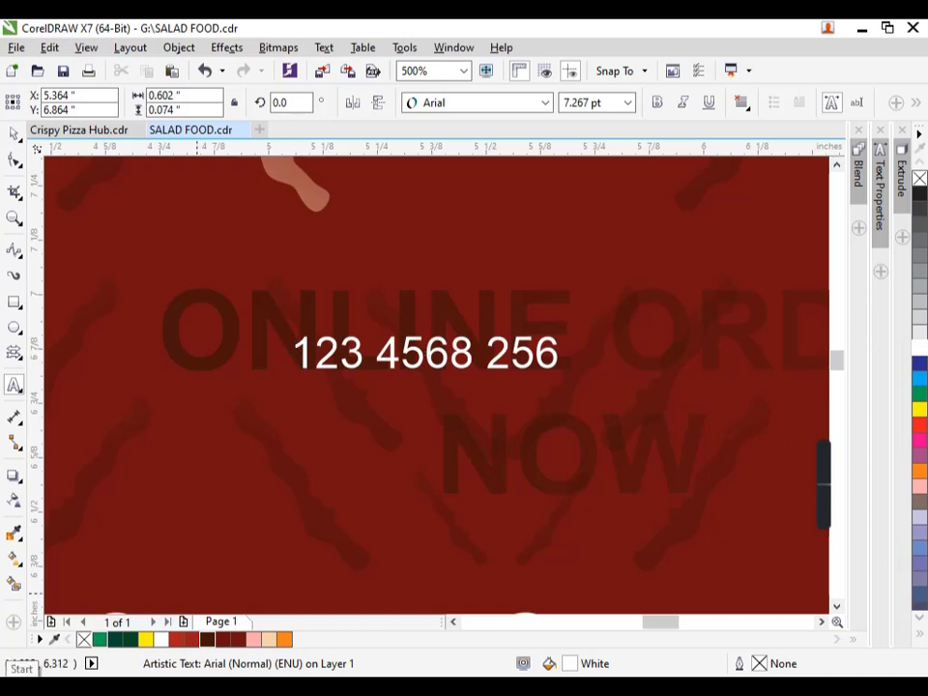
text(+)
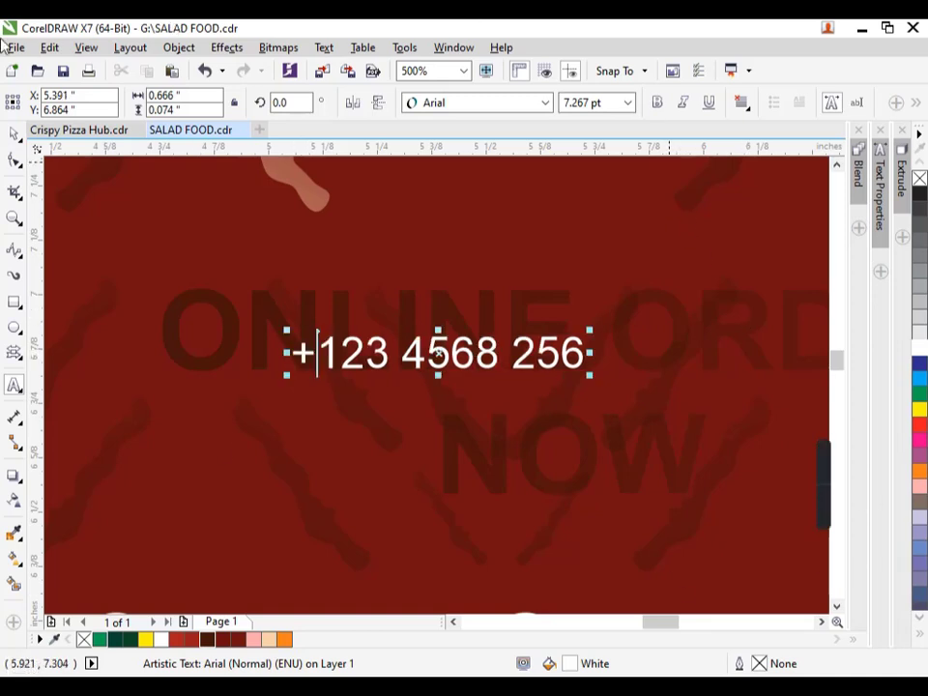
click(15, 135)
Enlarge the white phone number to about 15.8 pt over the ONLINE ORDER NOW text.
scroll(461, 402, down, 3)
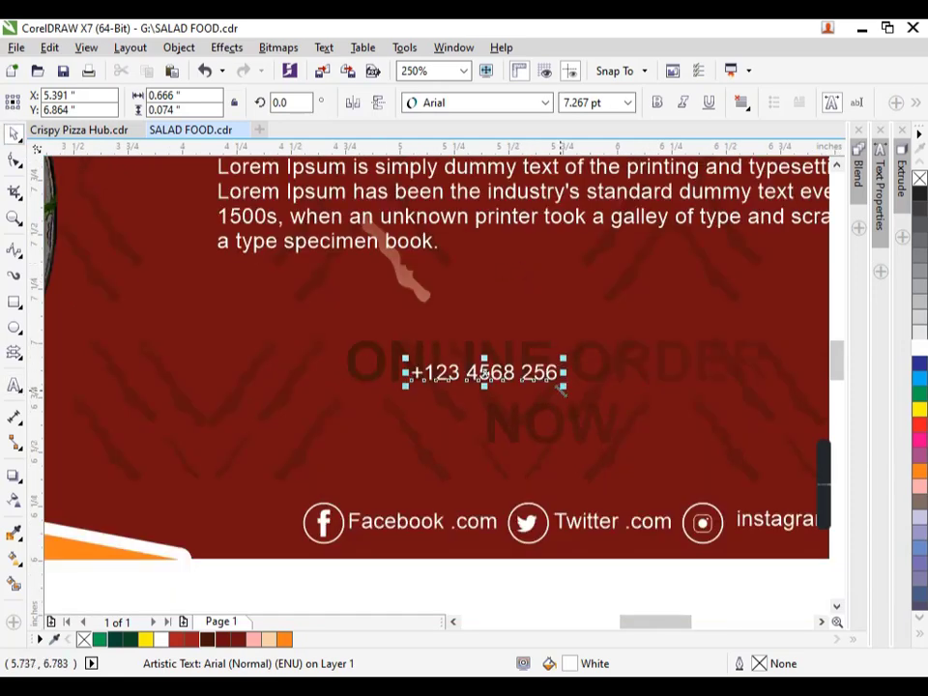
drag(563, 385, 663, 441)
scroll(584, 435, down, 2)
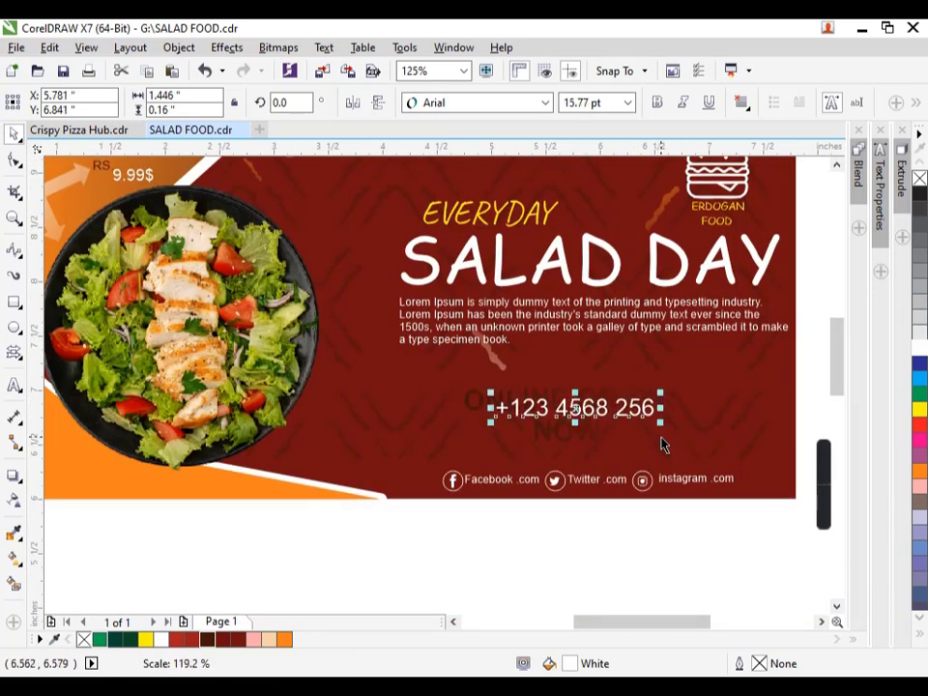
click(623, 540)
scroll(624, 539, down, 3)
scroll(622, 538, up, 3)
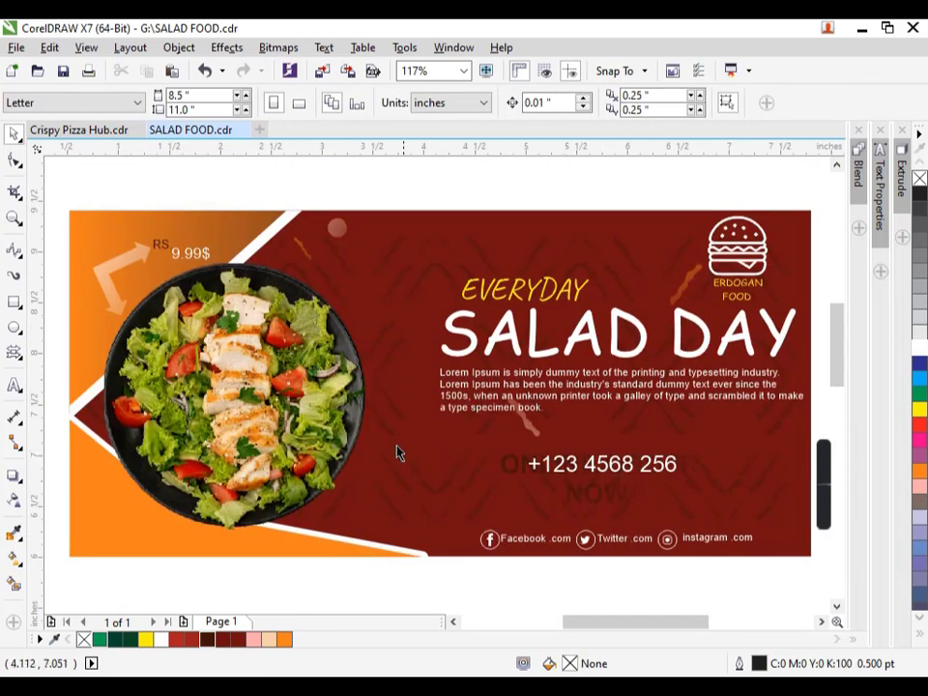
Add a drop shadow to the salad bowl image, running from the bowl's top edge to its bottom edge.
click(292, 430)
click(14, 475)
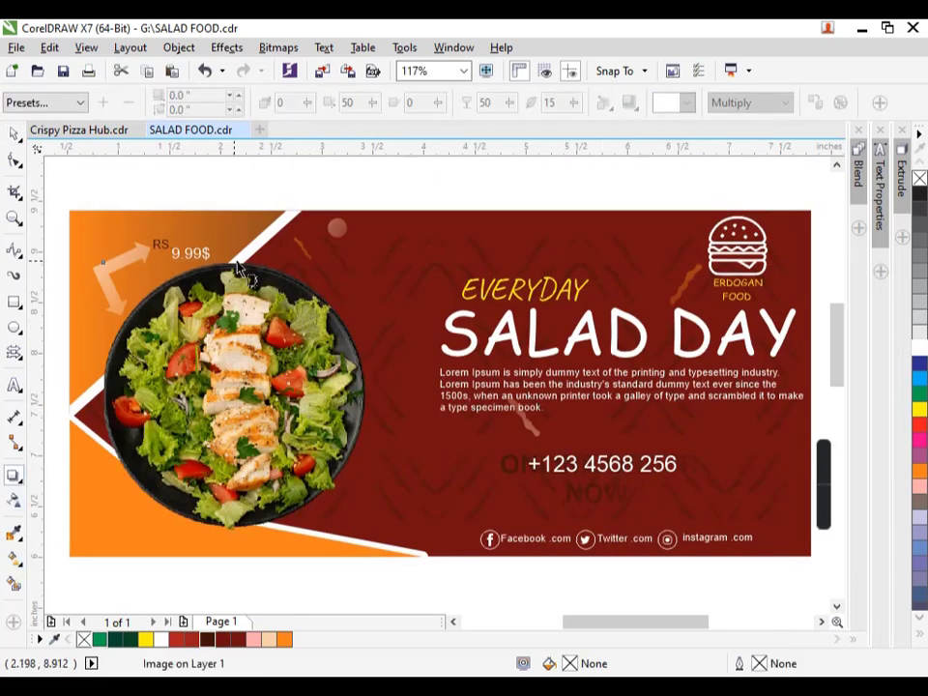
drag(234, 261, 232, 532)
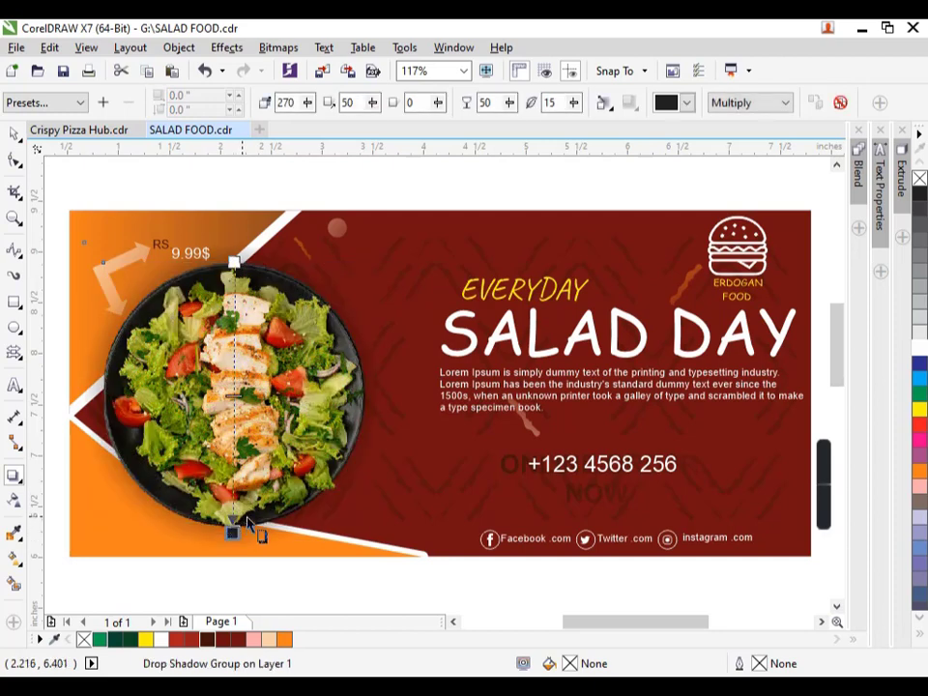
Colour the salad bowl's drop shadow yellow and set its merge mode to Add.
click(687, 102)
click(691, 158)
click(784, 101)
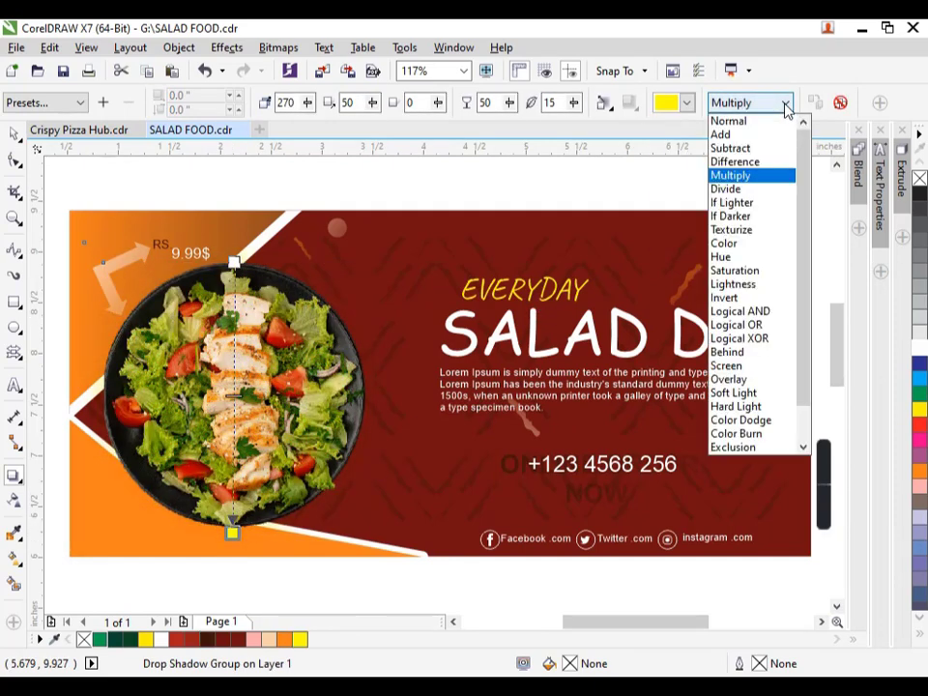
click(756, 136)
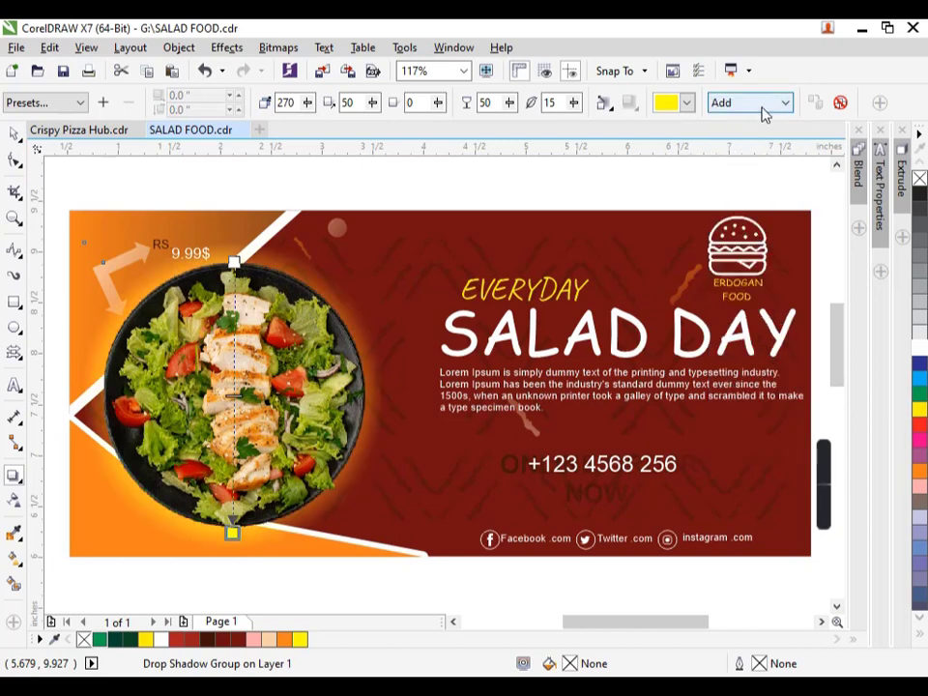
click(783, 103)
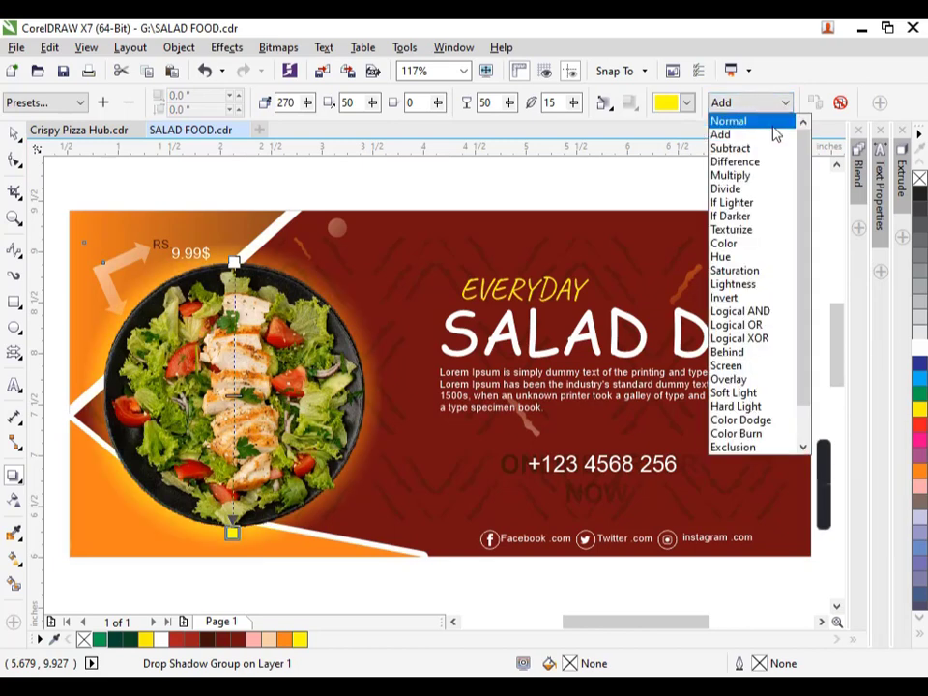
click(785, 103)
click(680, 184)
Fine-tune the end point and opacity slider of the salad bowl's yellow shadow, then view the whole banner.
scroll(383, 272, down, 2)
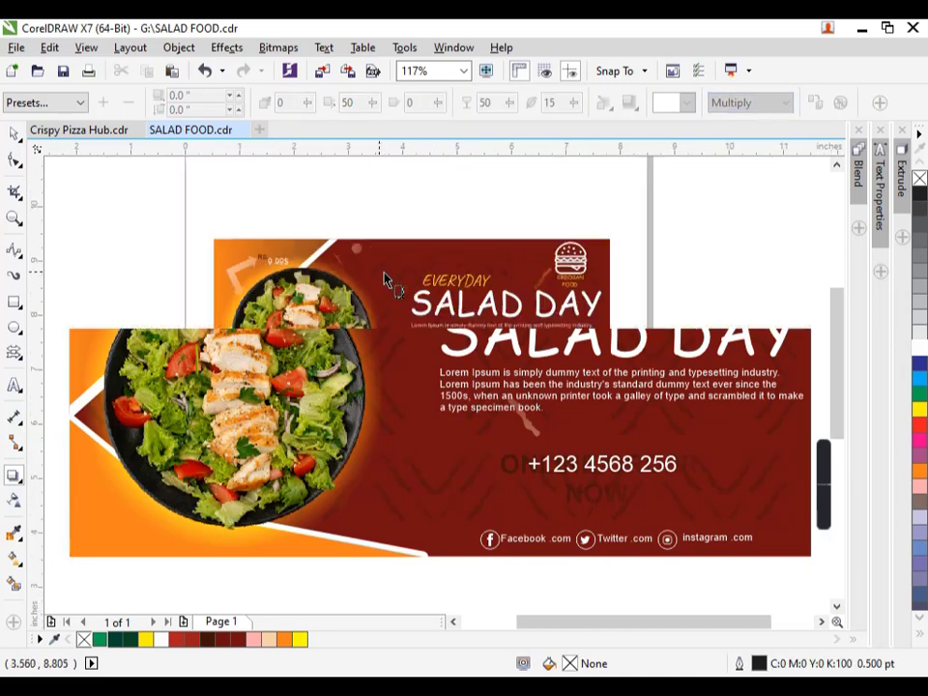
key(space)
key(space)
click(344, 360)
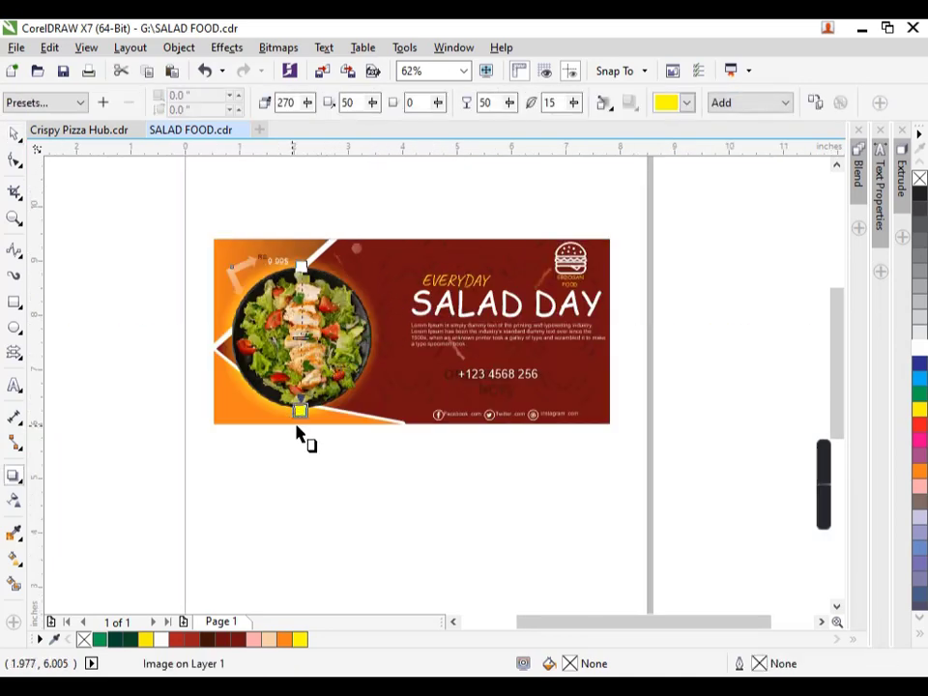
scroll(308, 418, up, 2)
drag(309, 395, 311, 400)
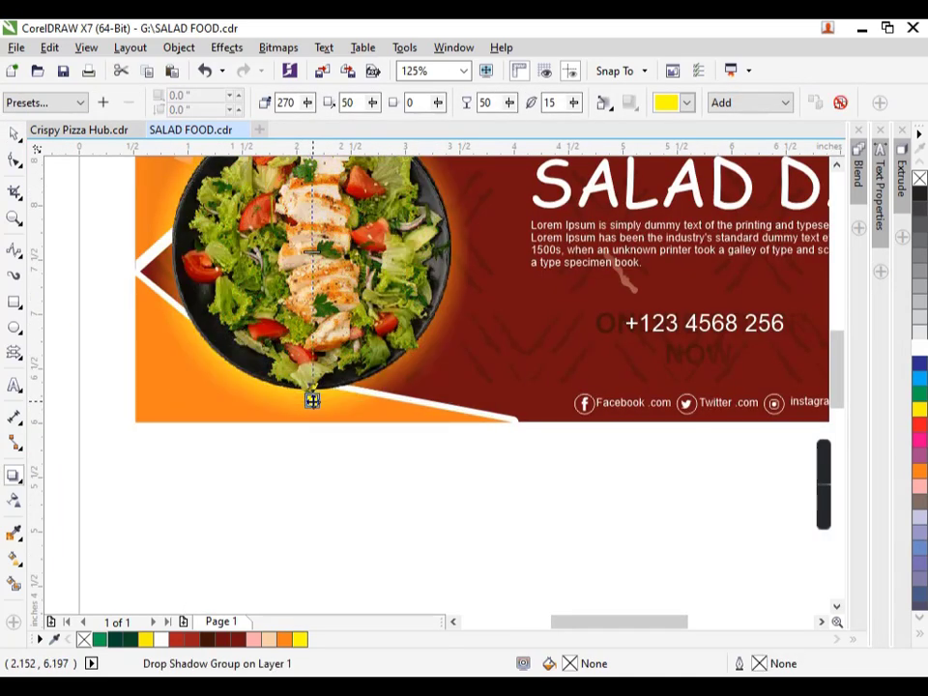
drag(311, 249, 311, 241)
key(space)
scroll(376, 391, down, 1)
click(408, 479)
scroll(317, 228, up, 1)
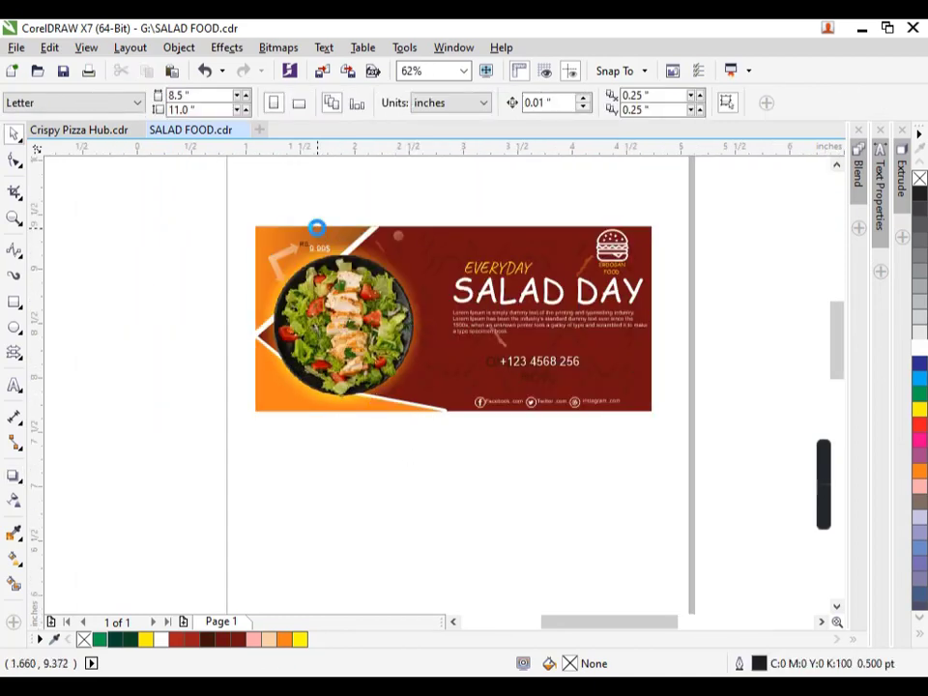
scroll(321, 238, down, 1)
key(F4)
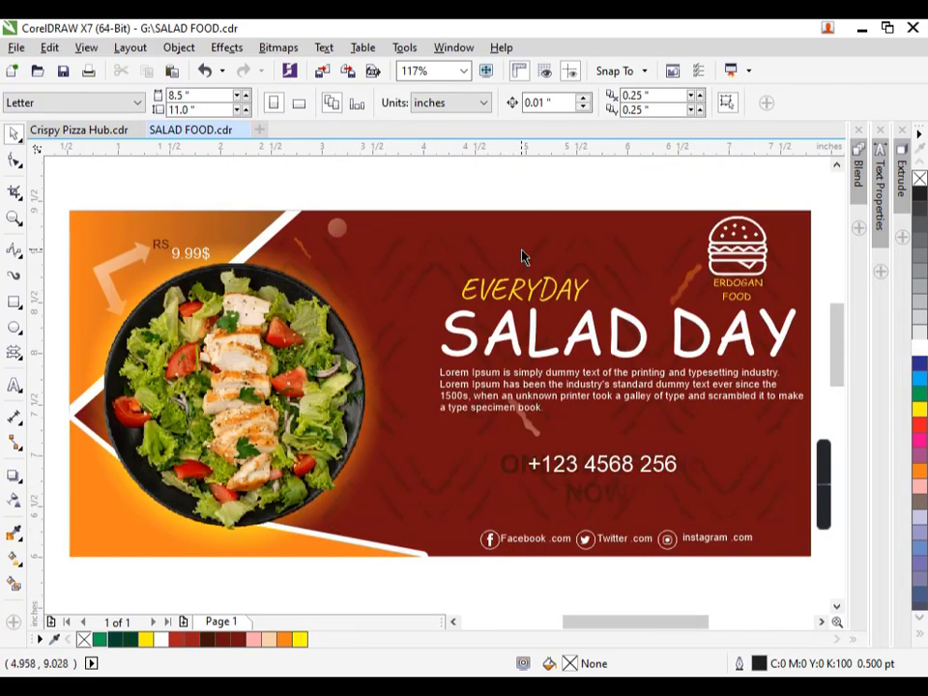
Duplicate the small translucent circle at the banner's upper edge about 0.26 inches to the right repeatedly, forming a row of 13 circles.
scroll(315, 199, up, 1)
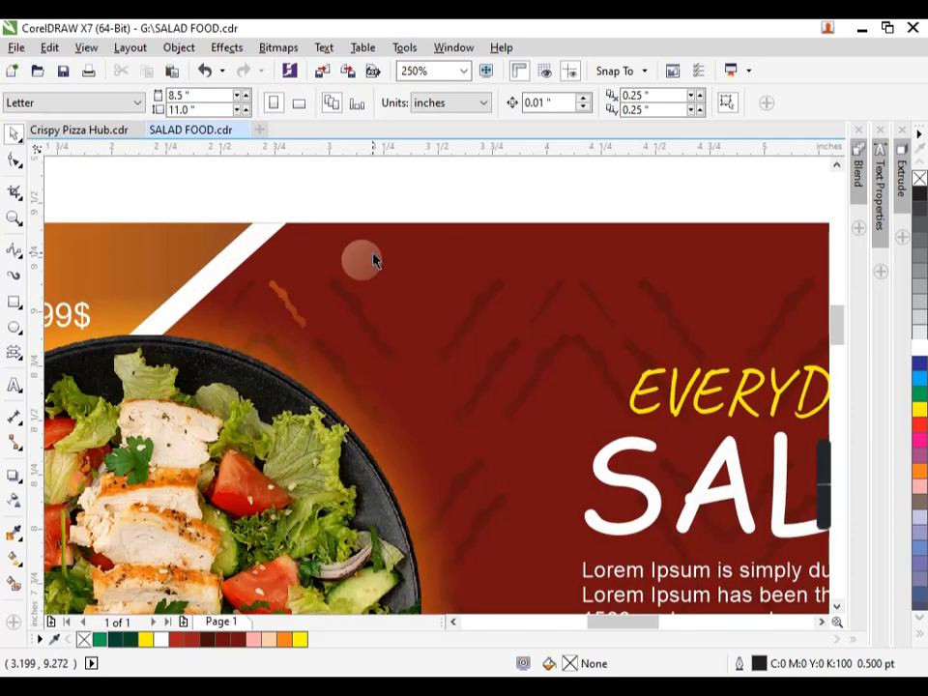
click(371, 254)
drag(362, 261, 418, 259)
scroll(408, 254, down, 1)
key(ctrl+r)
key(ctrl+r)
key(ctrl+r)
key(ctrl+r)
key(ctrl+r)
key(ctrl+r)
key(ctrl+r)
key(ctrl+r)
key(ctrl+r)
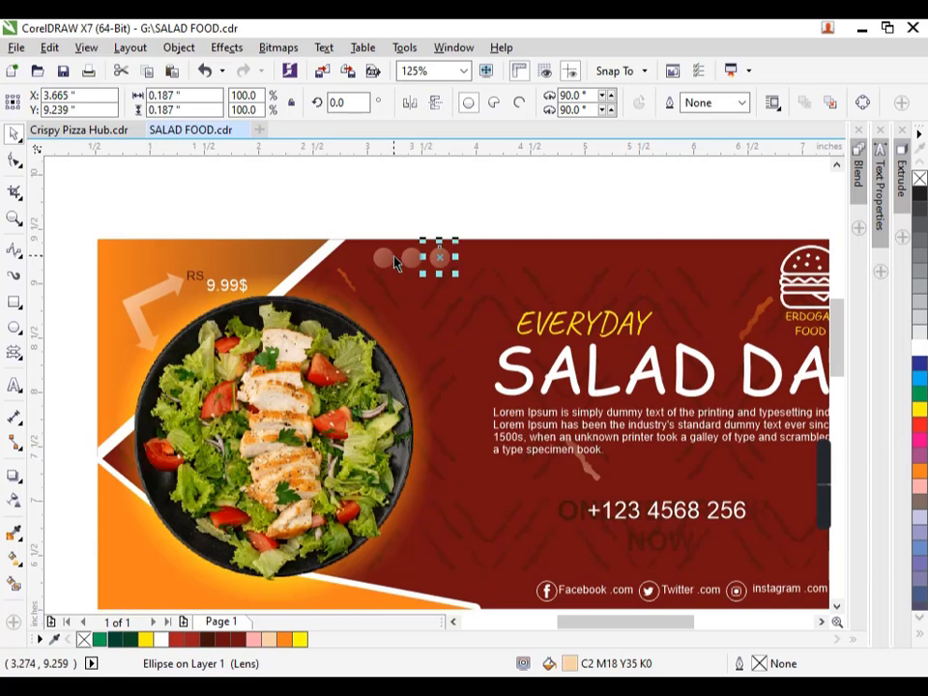
key(ctrl+r)
key(ctrl+r)
key(ctrl+r)
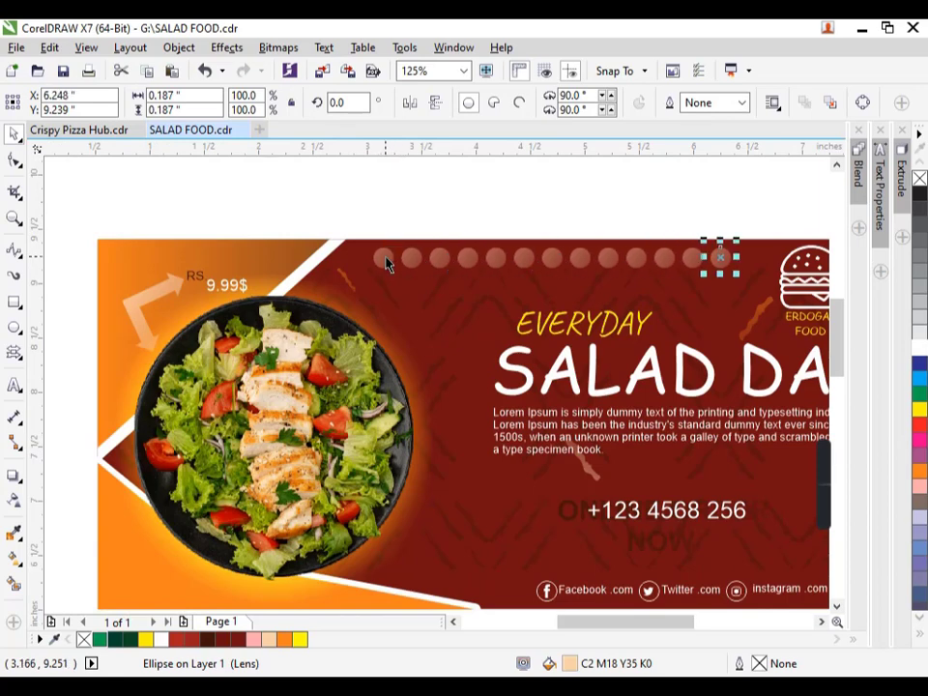
Shrink the row of circles and position it along the banner's top edge above the EVERYDAY title.
drag(355, 231, 665, 253)
drag(430, 254, 586, 259)
drag(491, 269, 583, 269)
click(511, 215)
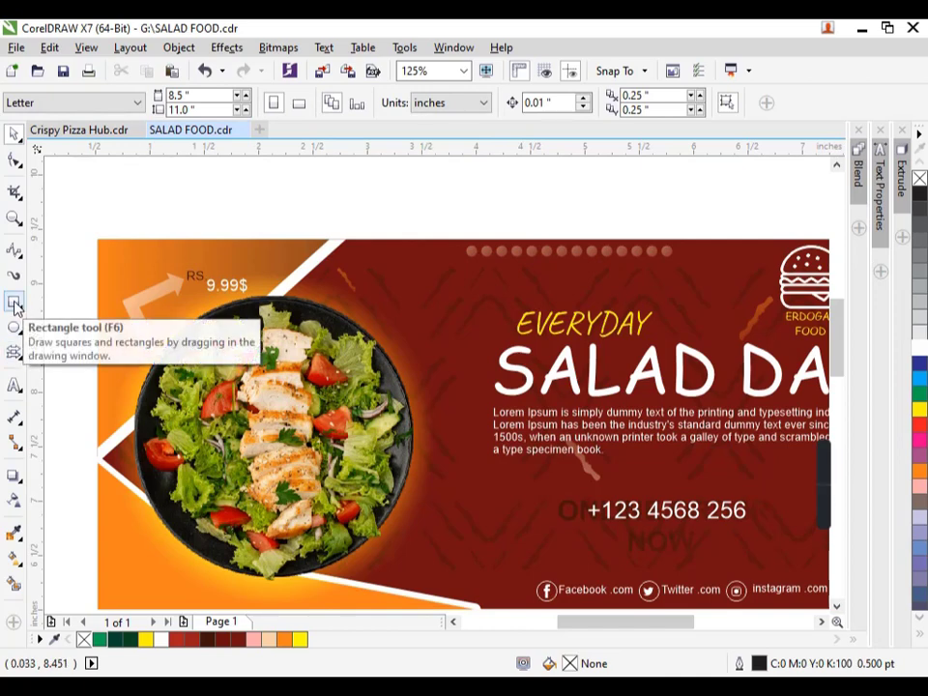
Sketch a closed B-spline petal beside the salad bowl's upper right edge and enlarge it to about 0.32 by 0.26 inches.
click(14, 250)
scroll(371, 308, up, 2)
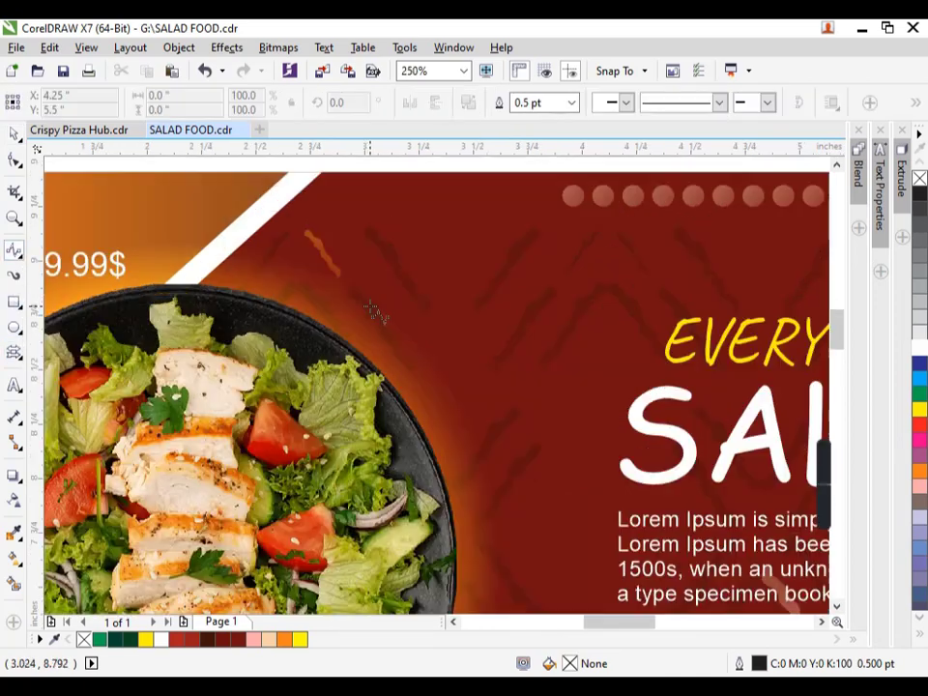
mouse_move(287, 298)
mouse_down()
mouse_move(292, 272)
mouse_move(308, 257)
mouse_move(338, 270)
mouse_move(326, 290)
mouse_move(302, 298)
mouse_up()
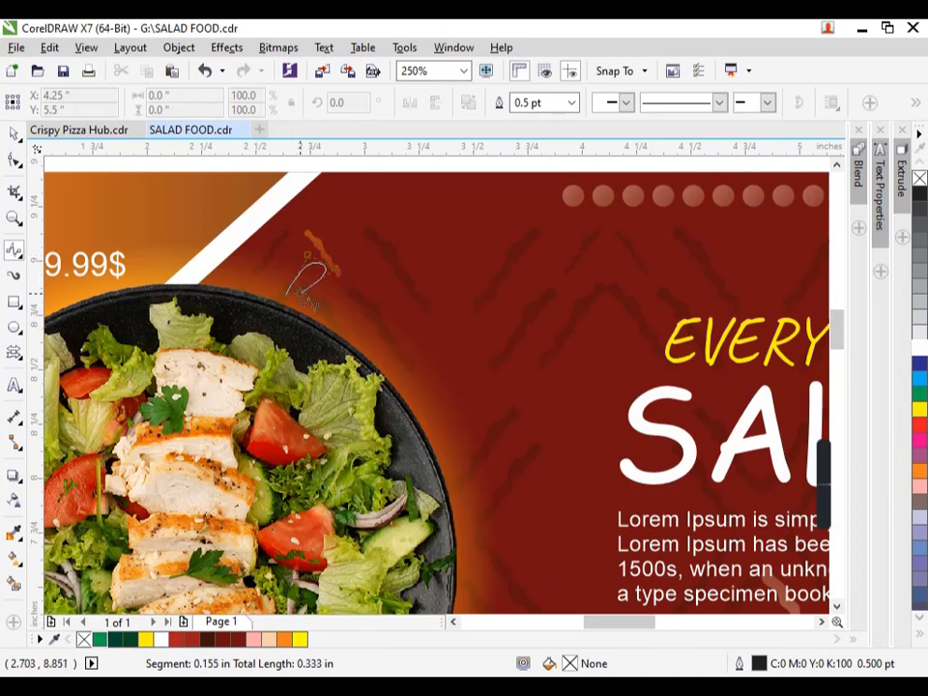
click(286, 297)
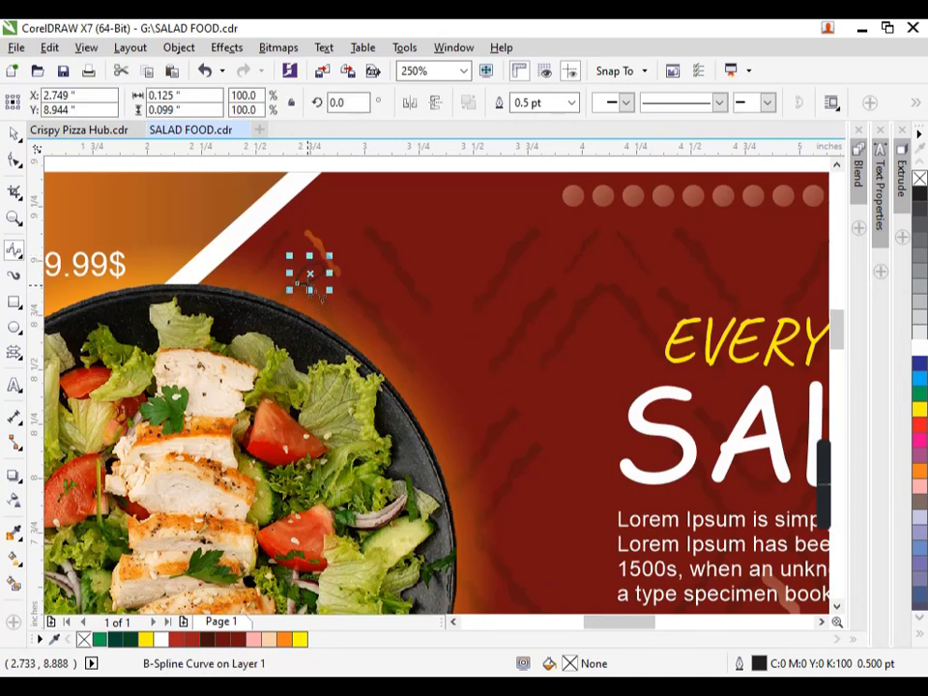
drag(330, 256, 373, 222)
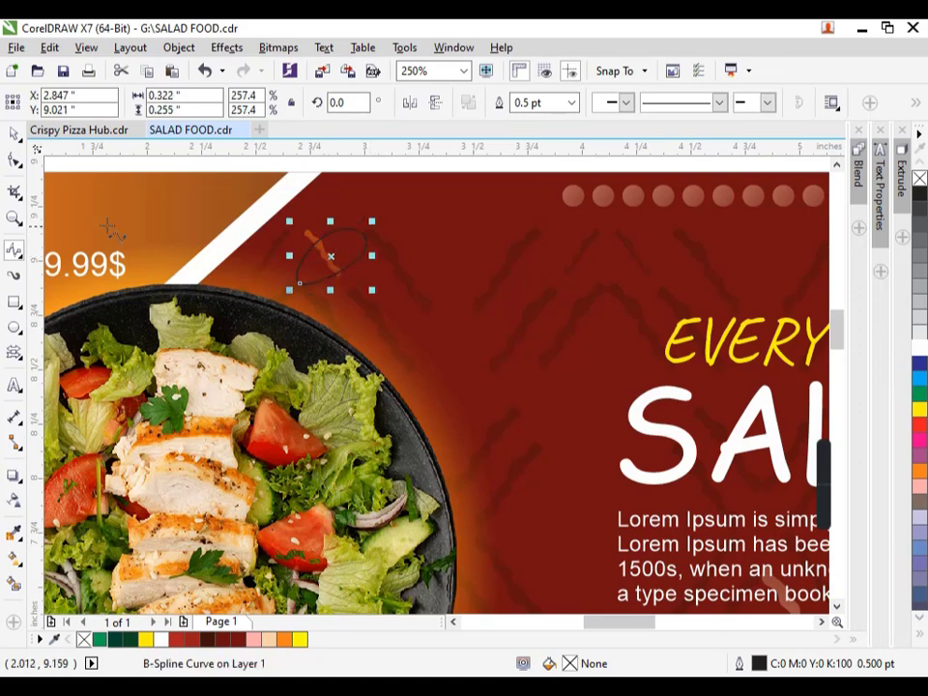
Fill the petal with yellow, remove its outline and give it a fading transparency towards its lower tip.
scroll(346, 261, down, 2)
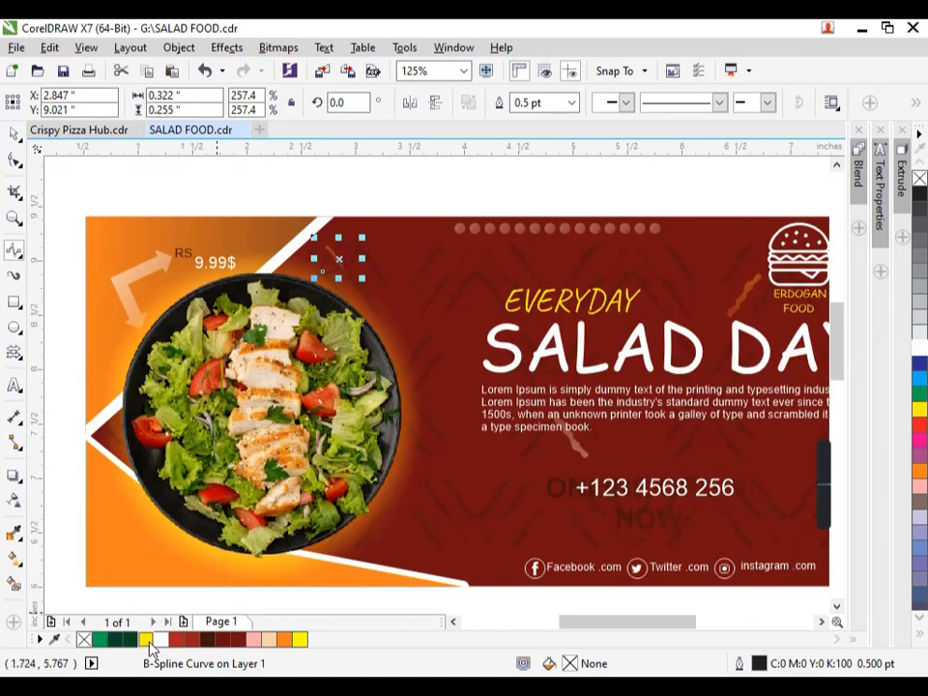
click(146, 639)
click(13, 133)
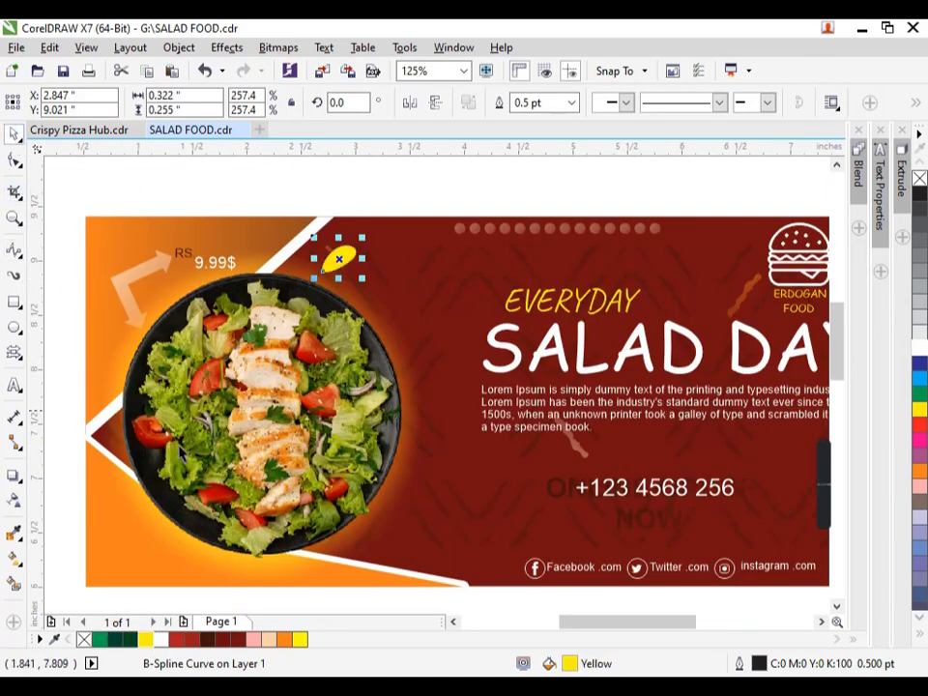
right_click(83, 640)
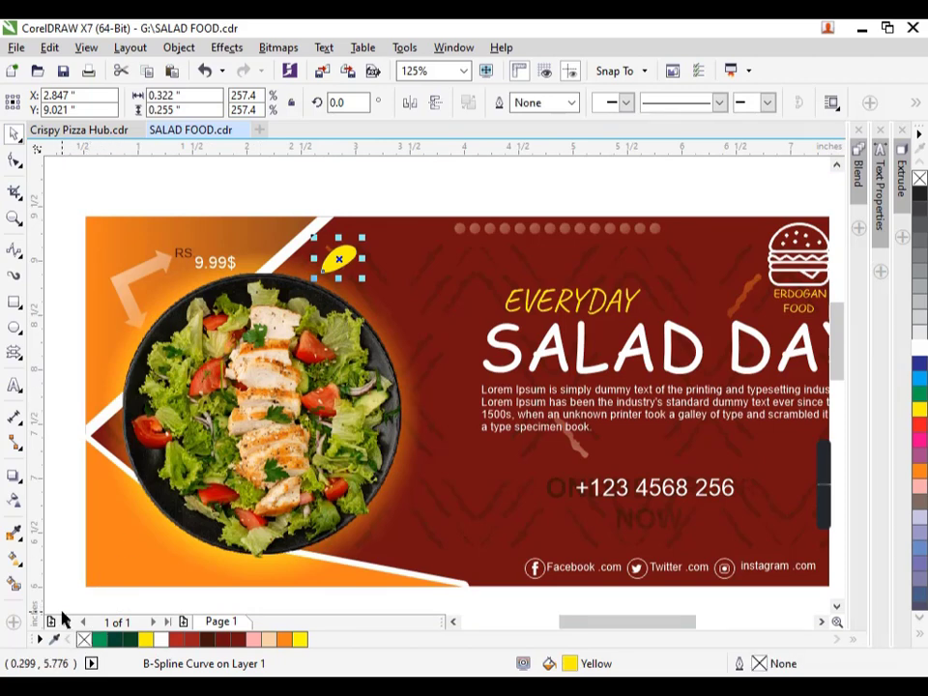
click(14, 501)
drag(363, 216, 324, 270)
key(space)
Add a rotated copy of the petal and nudge it so the two petals overlap at their lower tips.
click(379, 169)
scroll(345, 235, up, 1)
click(325, 270)
drag(366, 234, 328, 211)
key(Up)
key(Up)
key(Right)
key(Right)
click(367, 275)
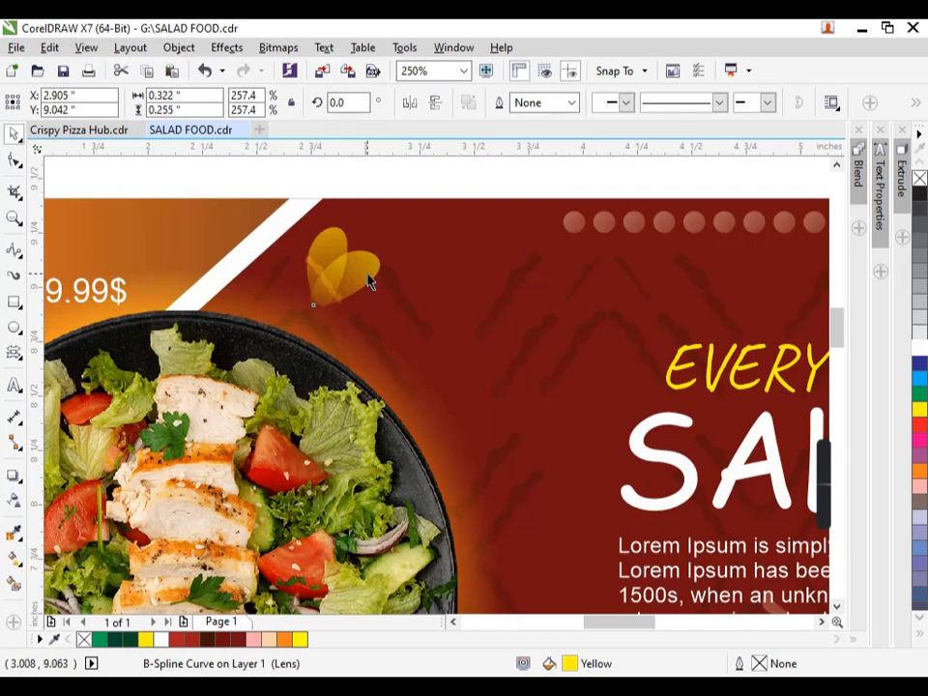
click(363, 277)
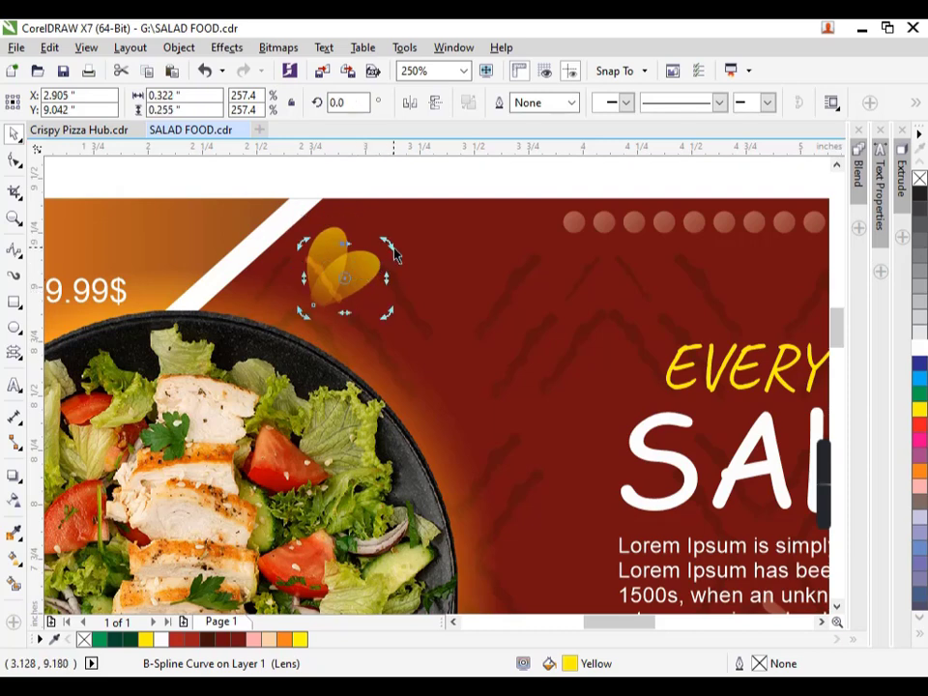
drag(394, 253, 391, 272)
key(ctrl+z)
Add a third petal copy rotated to about 303° below the other two, and nudge the uppermost petal left.
click(377, 274)
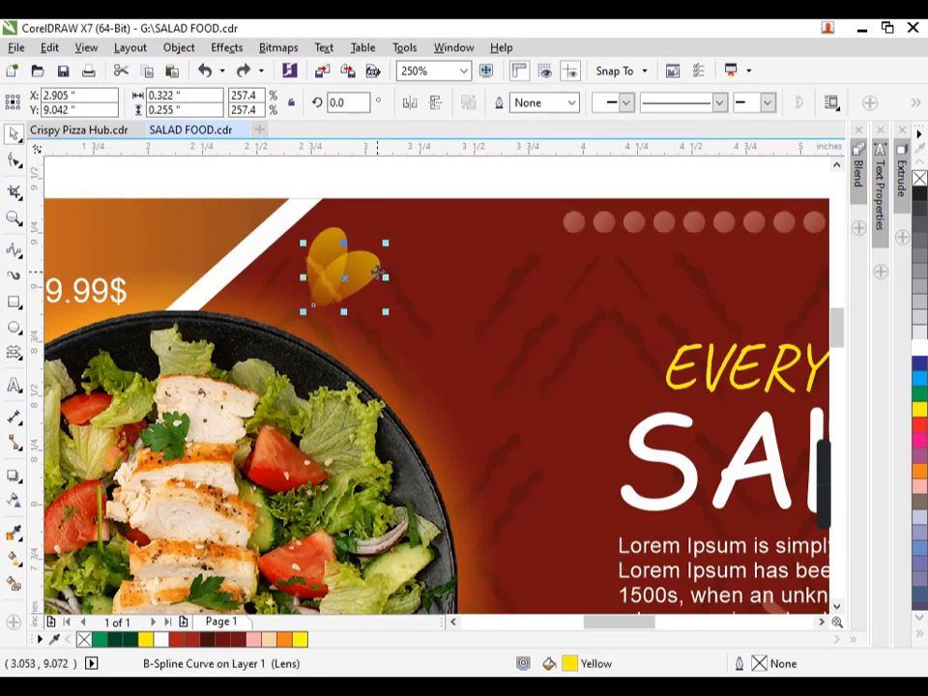
click(345, 281)
mouse_move(386, 313)
mouse_down()
mouse_move(402, 288)
mouse_move(369, 300)
mouse_move(372, 315)
mouse_up()
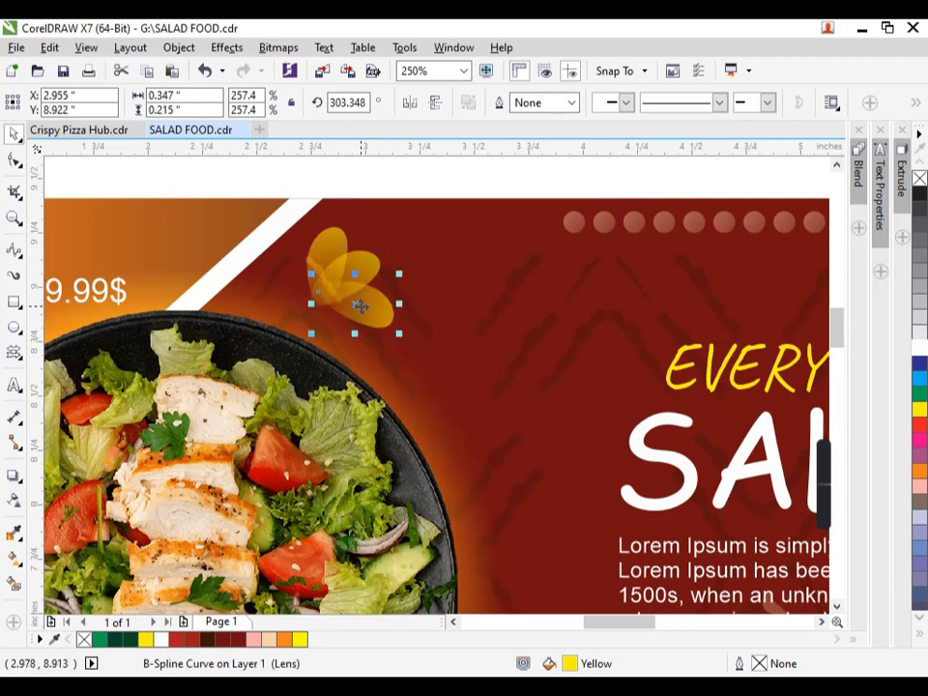
drag(352, 286, 340, 267)
click(337, 245)
key(Left)
key(Left)
Draw a square of about 0.317 inches in the banner's lower left orange corner.
scroll(348, 215, down, 2)
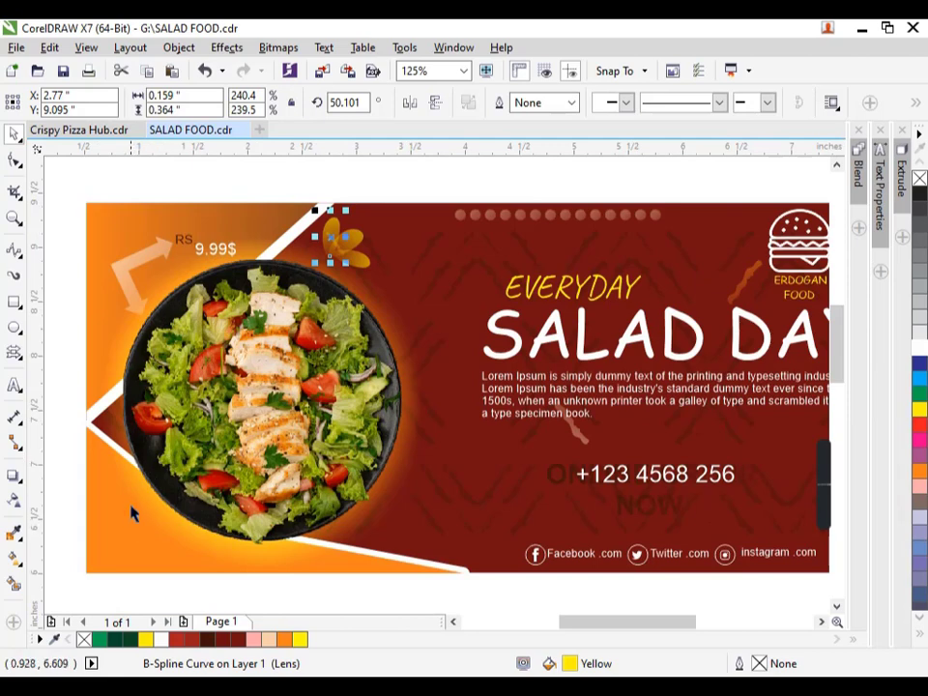
click(14, 301)
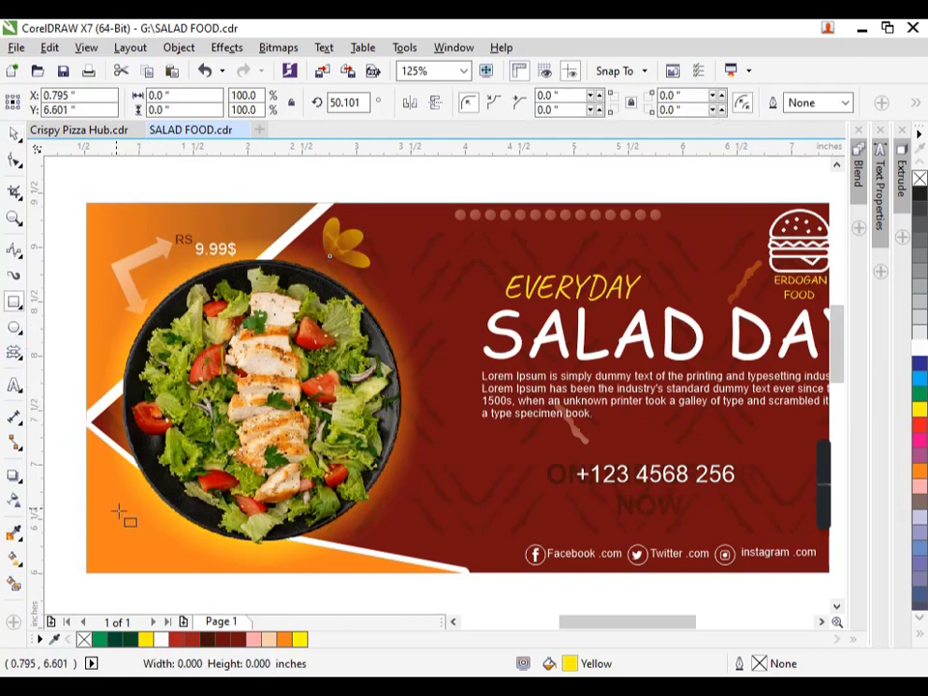
drag(118, 512, 154, 549)
scroll(155, 549, up, 2)
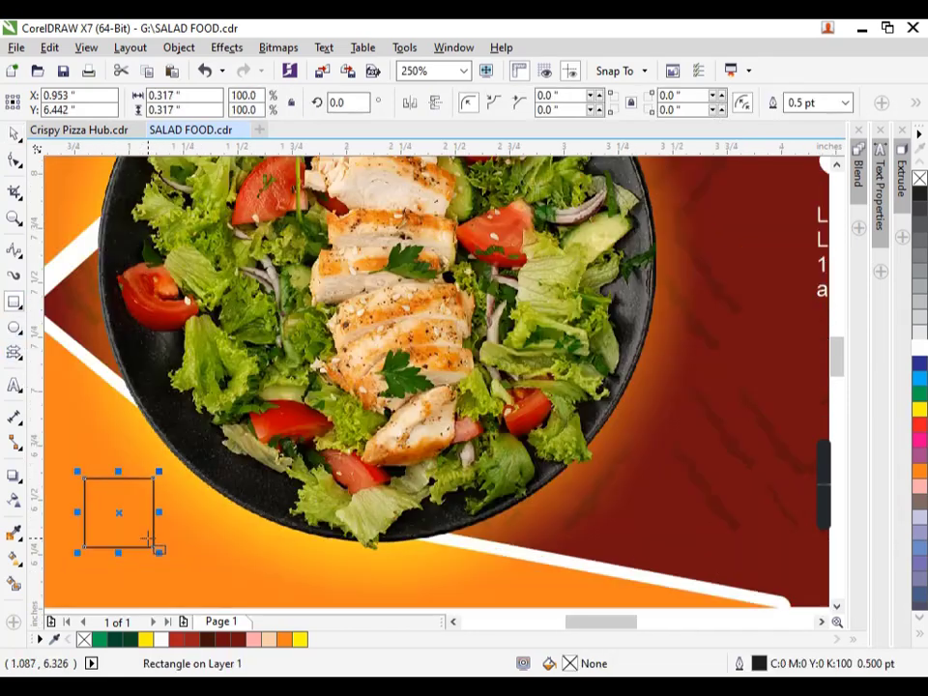
Convert the square to curves and delete its upper left node to form a right triangle.
click(14, 161)
key(ctrl+q)
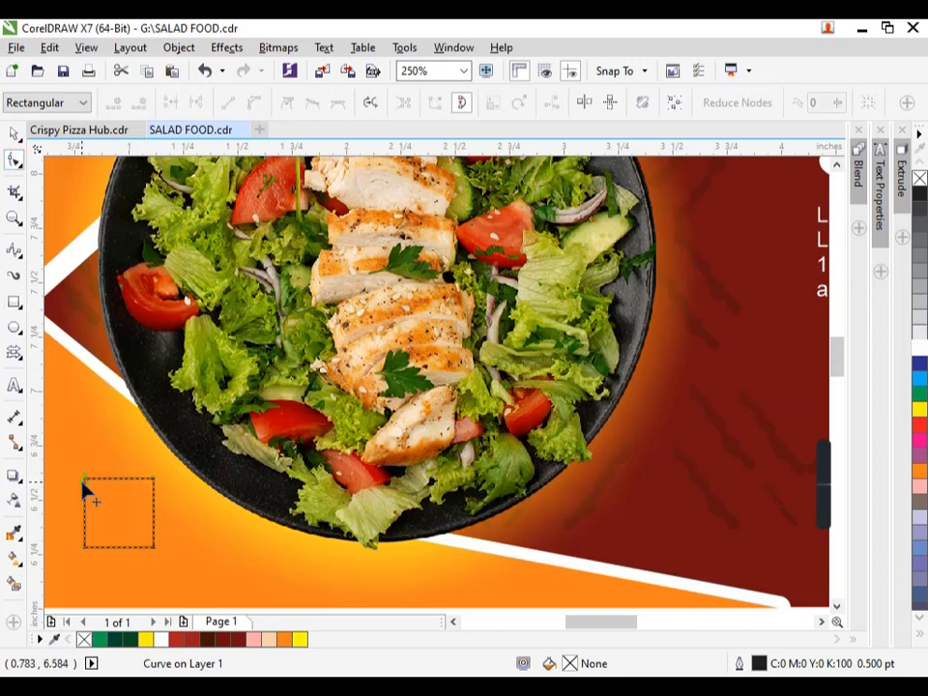
double_click(84, 483)
click(139, 504)
scroll(140, 505, down, 2)
key(space)
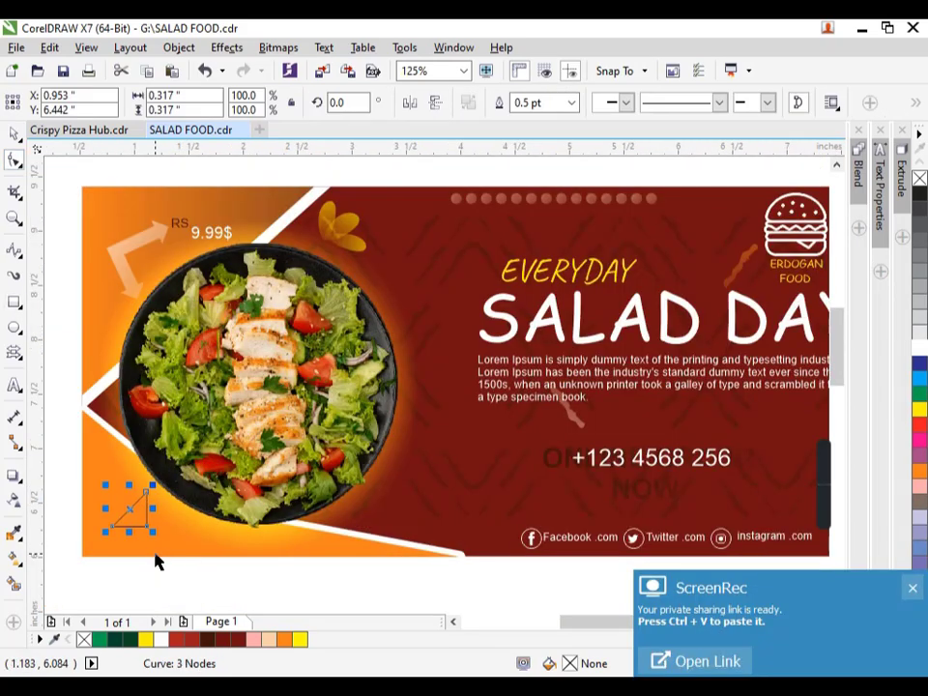
Fill the triangle with dark brown and remove its outline.
scroll(109, 545, up, 2)
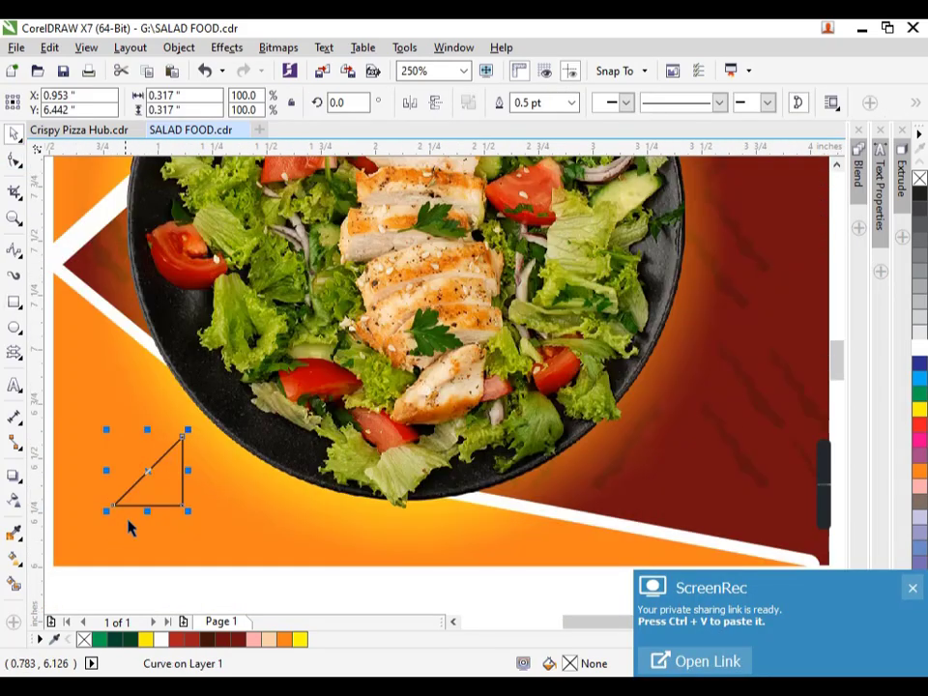
click(206, 639)
right_click(84, 639)
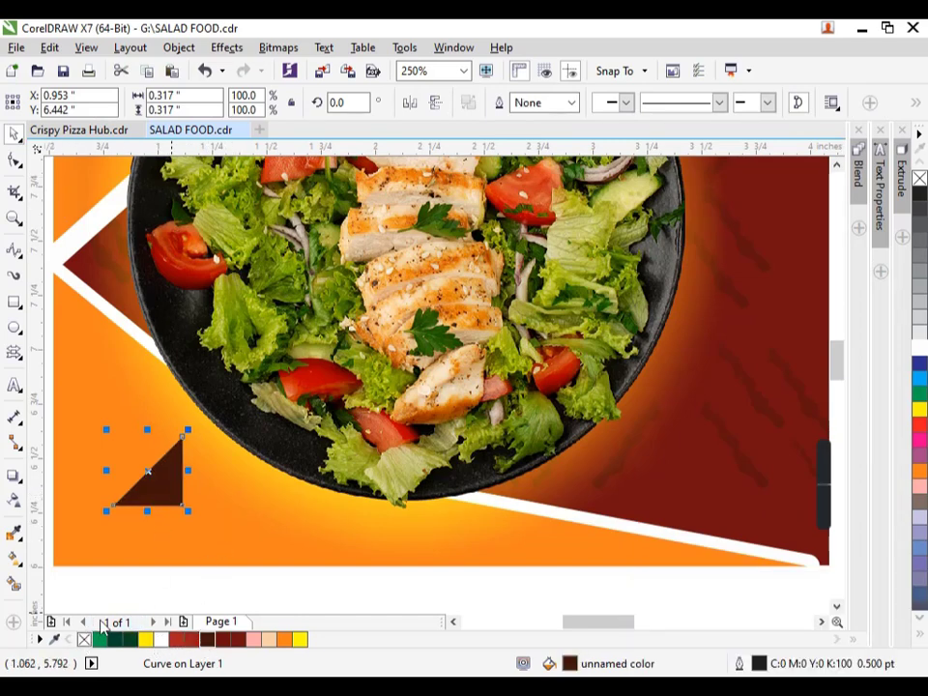
Duplicate the triangle slightly up and to the left, and fill the copy with red C24 M98 Y100 K25.
mouse_move(146, 488)
mouse_down()
mouse_move(150, 479)
mouse_move(153, 490)
mouse_move(141, 474)
mouse_up()
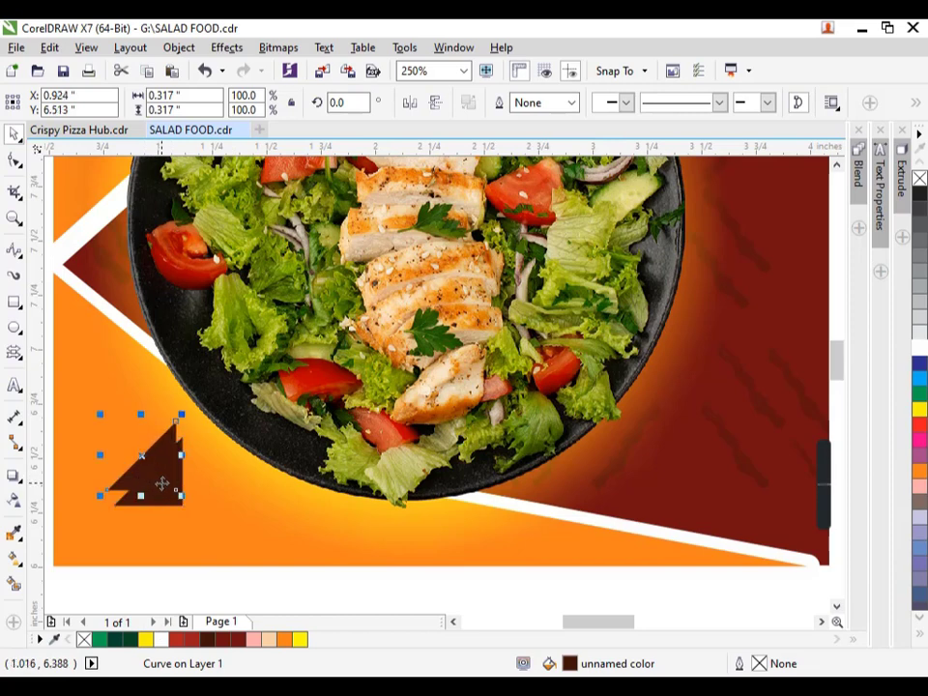
click(192, 639)
scroll(221, 480, down, 2)
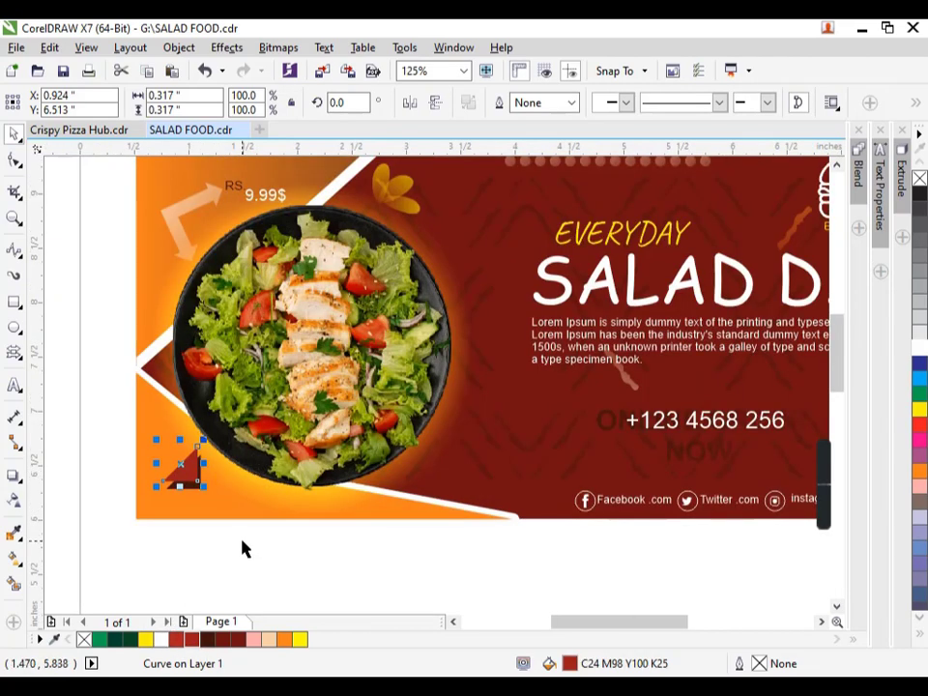
click(240, 523)
drag(171, 456, 170, 454)
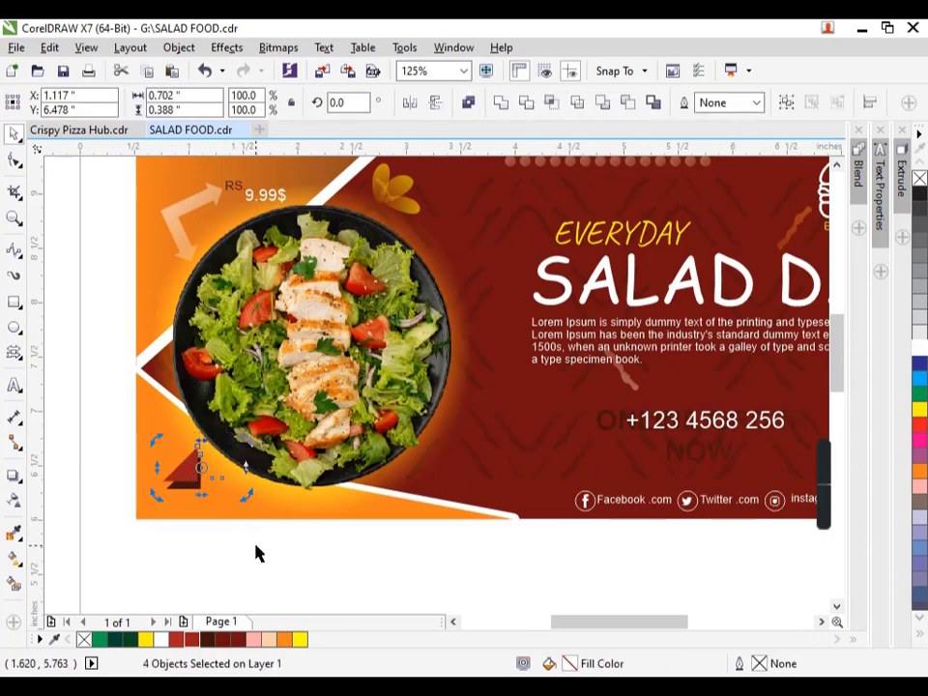
drag(242, 547, 136, 446)
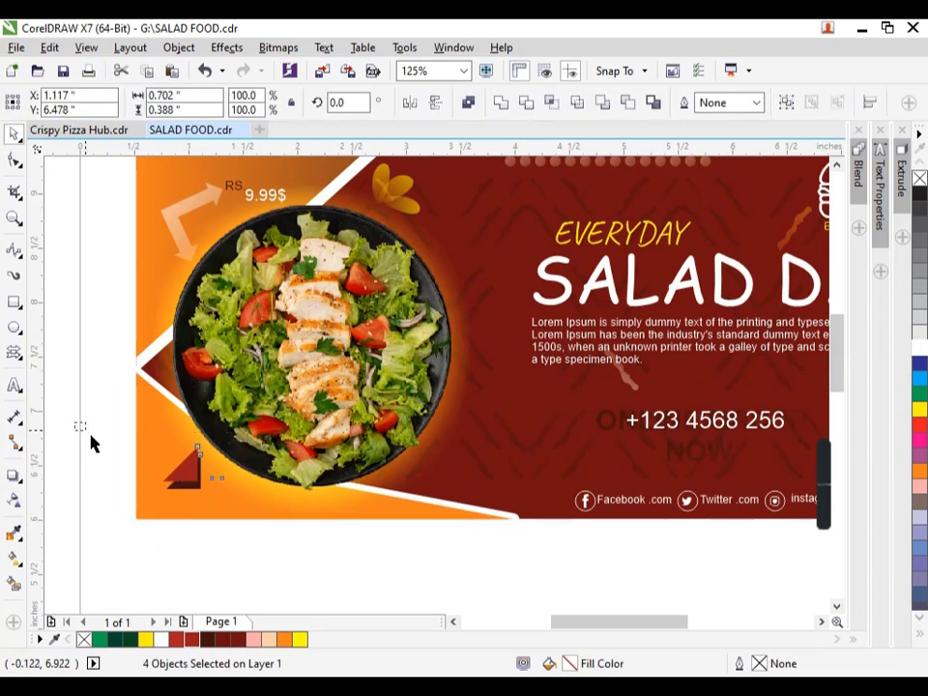
drag(75, 423, 222, 514)
drag(222, 428, 248, 481)
click(229, 536)
drag(226, 549, 149, 449)
key(ctrl+z)
click(263, 535)
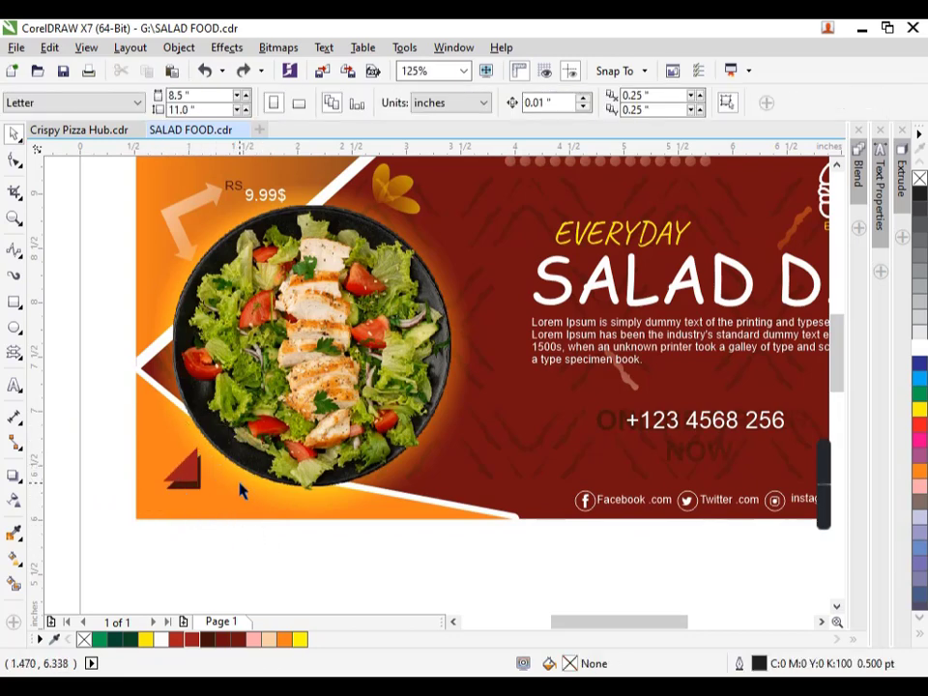
Place a rotated copy of two yellow petals beside the salad bowl's lower right edge.
scroll(242, 491, down, 3)
scroll(386, 473, up, 3)
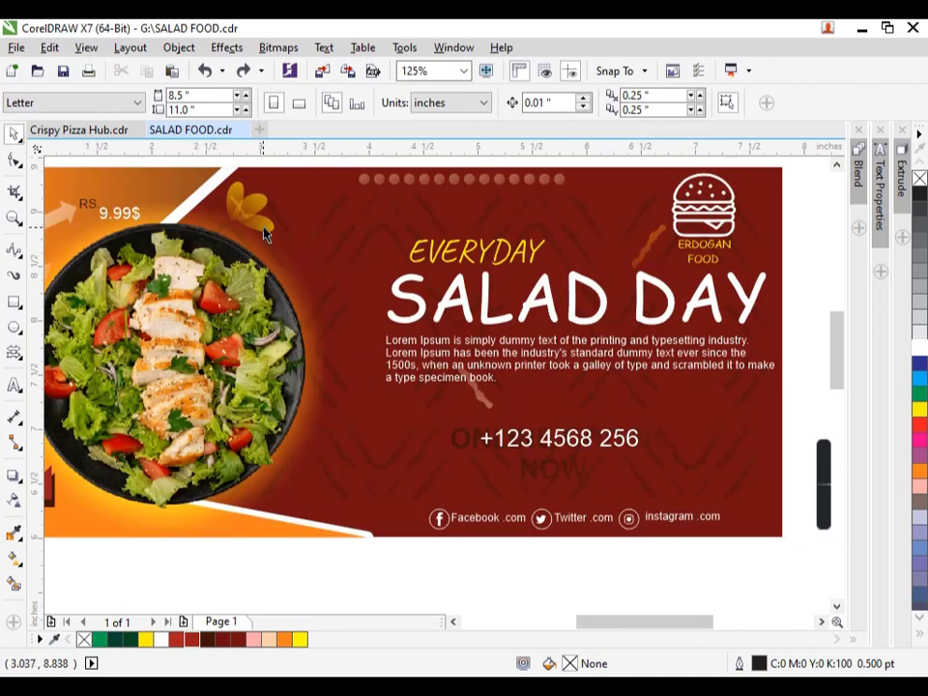
drag(265, 235, 303, 441)
scroll(303, 481, up, 3)
Place a single yellow petal copy, rotated to about 352°, beside the middle of the bowl's right edge.
click(303, 480)
drag(300, 485, 328, 340)
scroll(283, 473, down, 3)
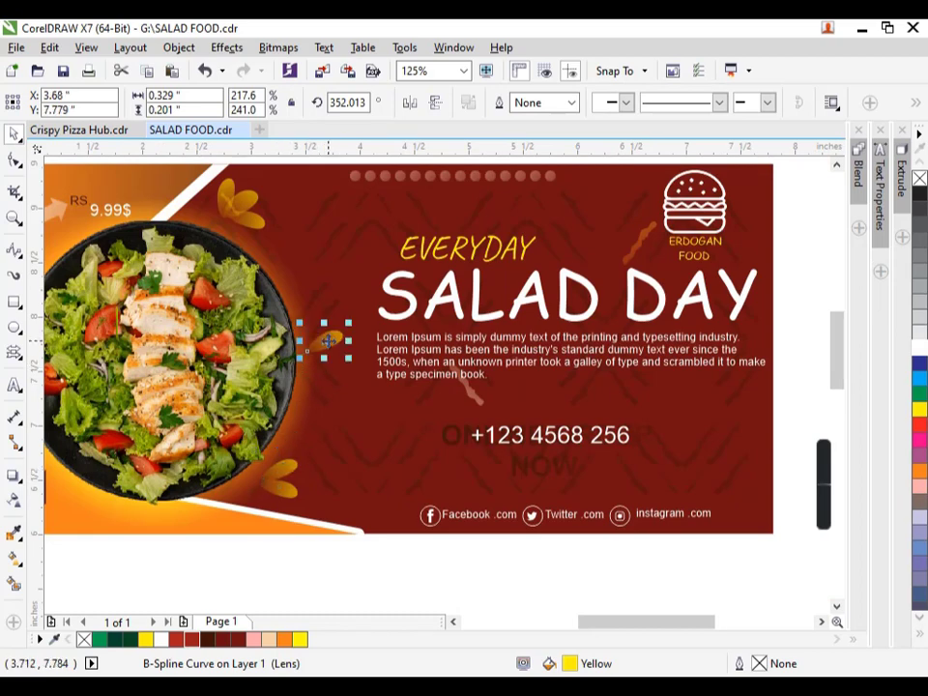
scroll(352, 229, down, 3)
click(348, 216)
scroll(351, 221, up, 2)
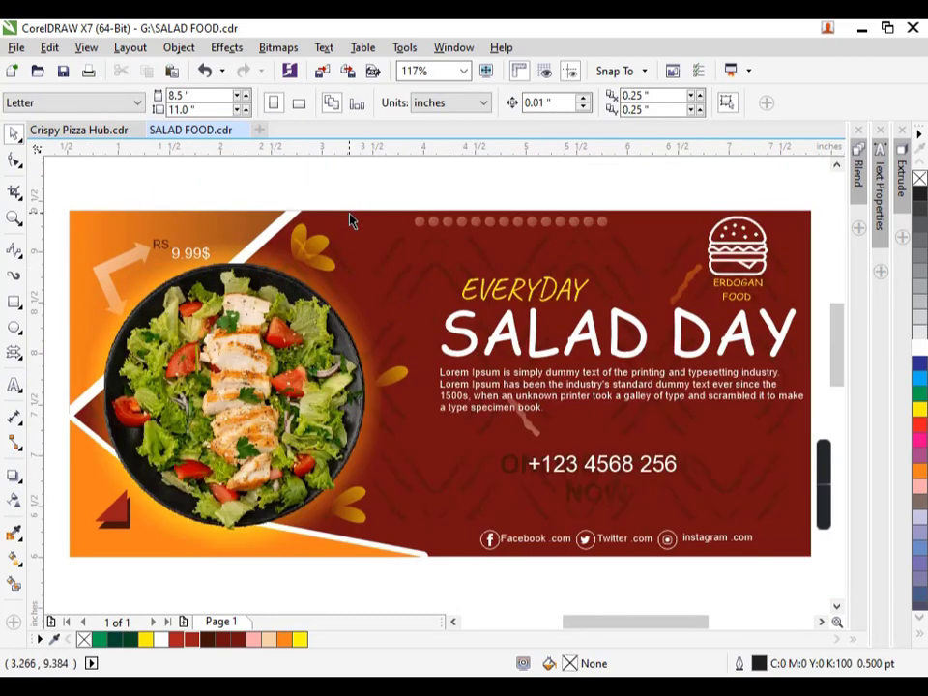